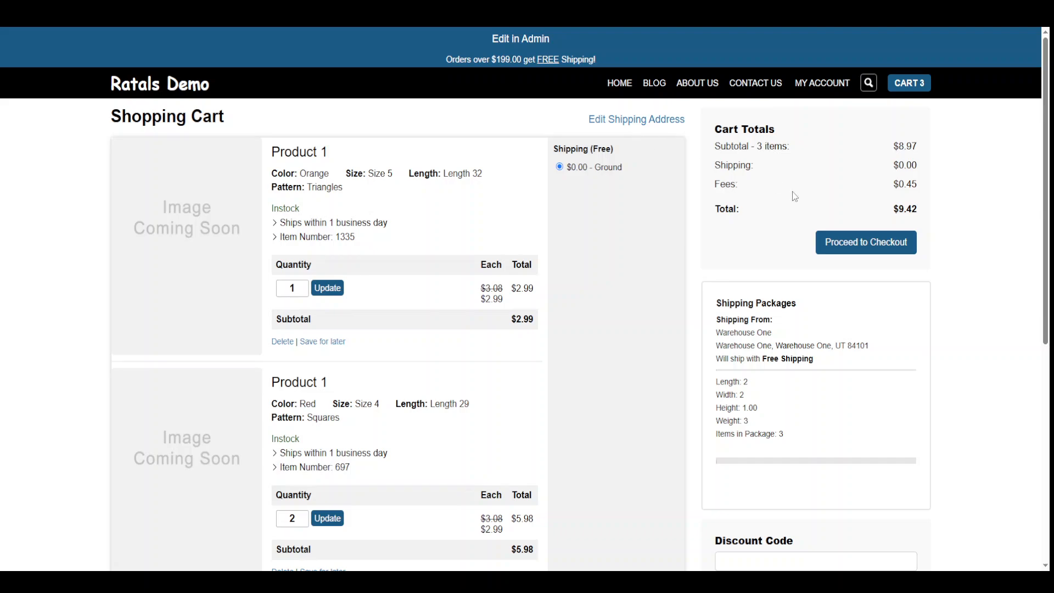
Proceed from the three-item cart to the checkout page, showing the $9.42 total.
{"action": "left_click", "coordinate": [880, 244]}
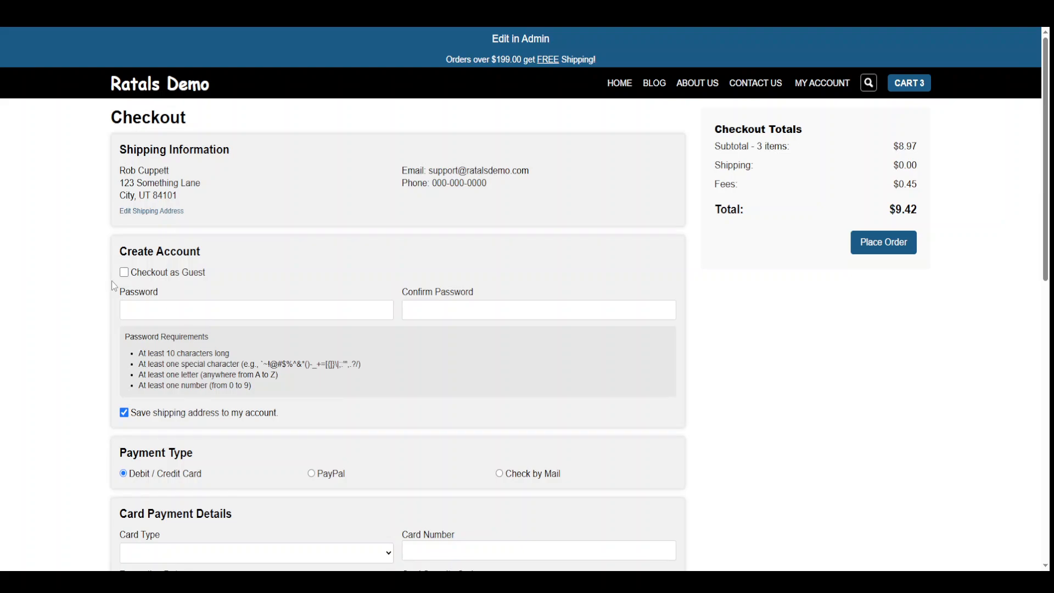
Review the shipping and email details, then tick Checkout as Guest so the guest notice appears.
{"action": "left_click_drag", "start_coordinate": [535, 172], "coordinate": [378, 202]}
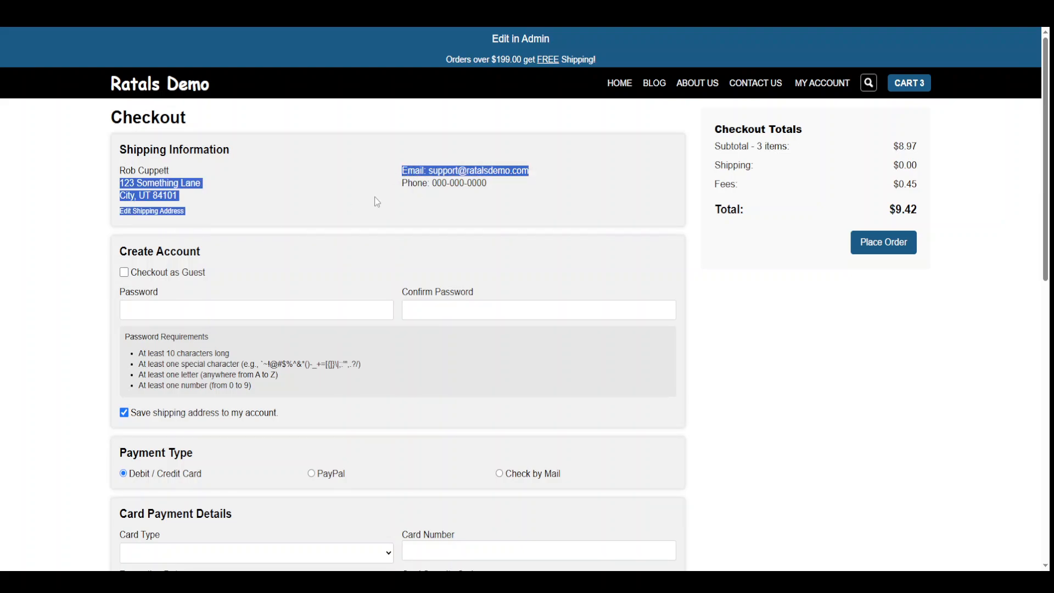
{"action": "left_click", "coordinate": [157, 292]}
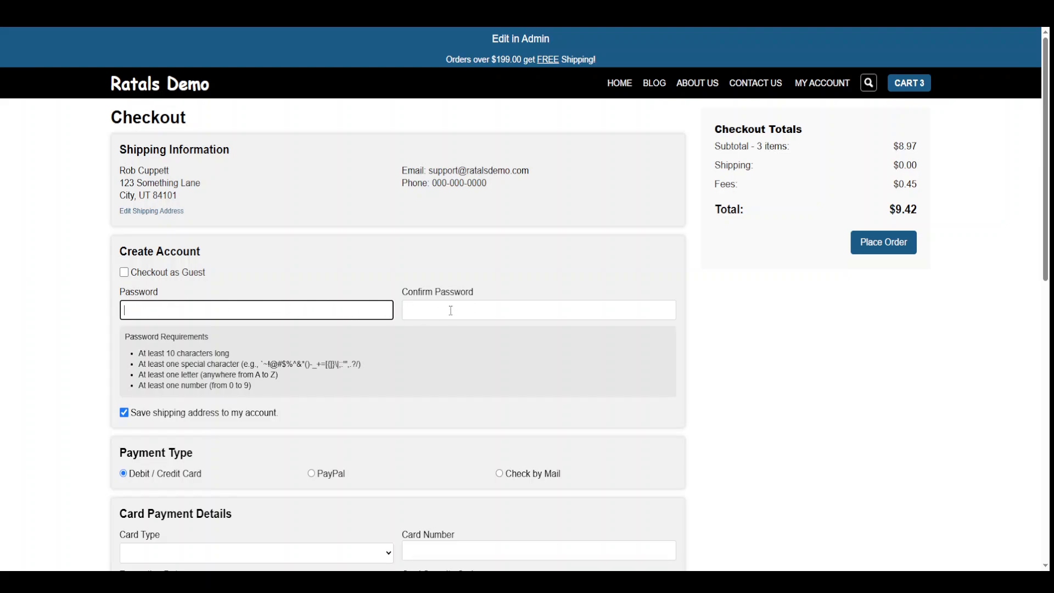
{"action": "left_click_drag", "start_coordinate": [528, 171], "coordinate": [433, 171]}
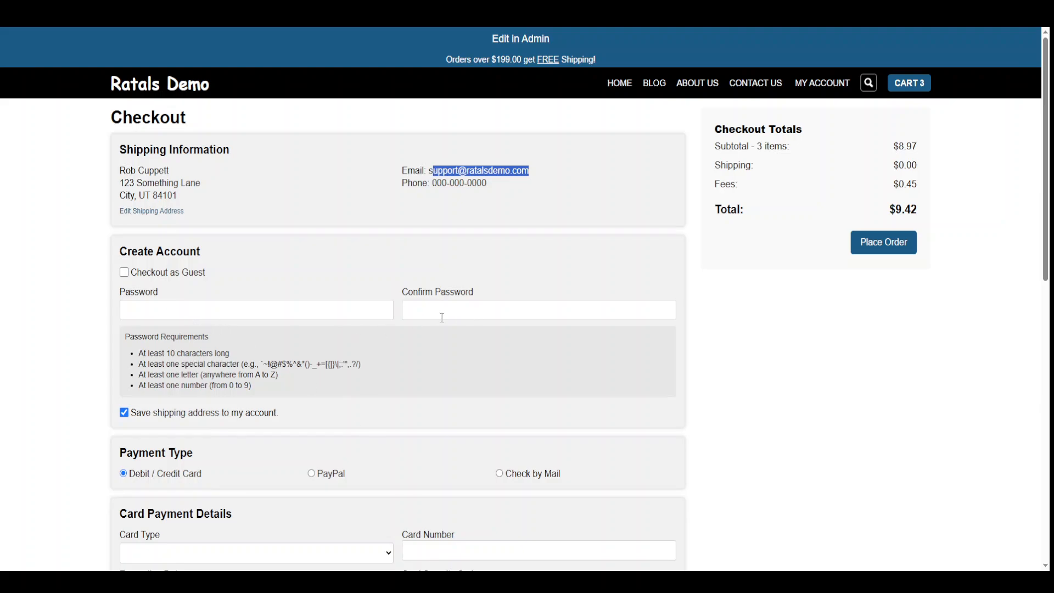
{"action": "left_click", "coordinate": [163, 274]}
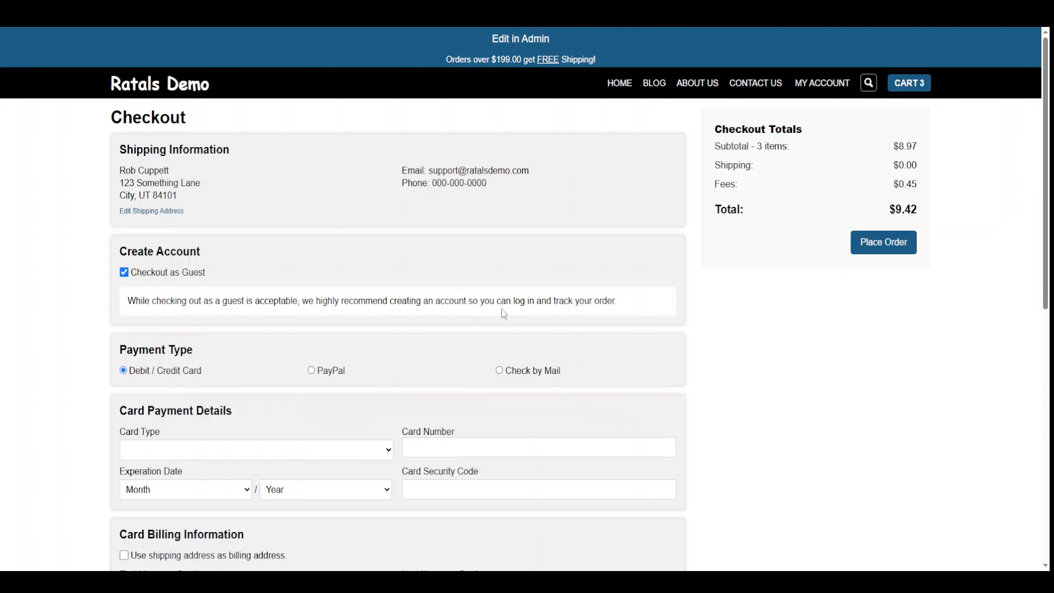
{"action": "left_click_drag", "start_coordinate": [615, 305], "coordinate": [63, 305]}
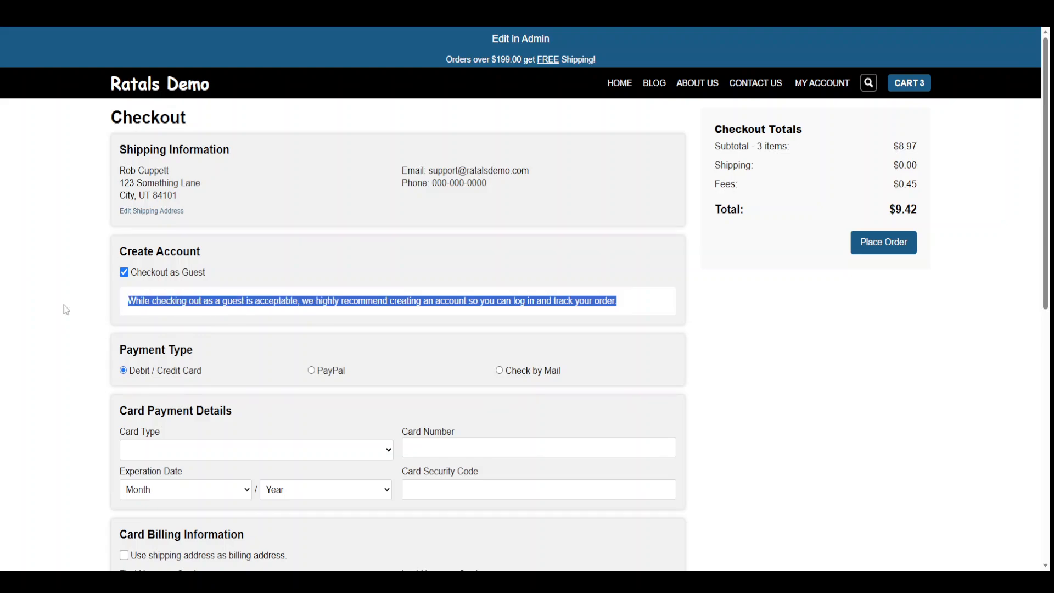
{"action": "left_click", "coordinate": [65, 312]}
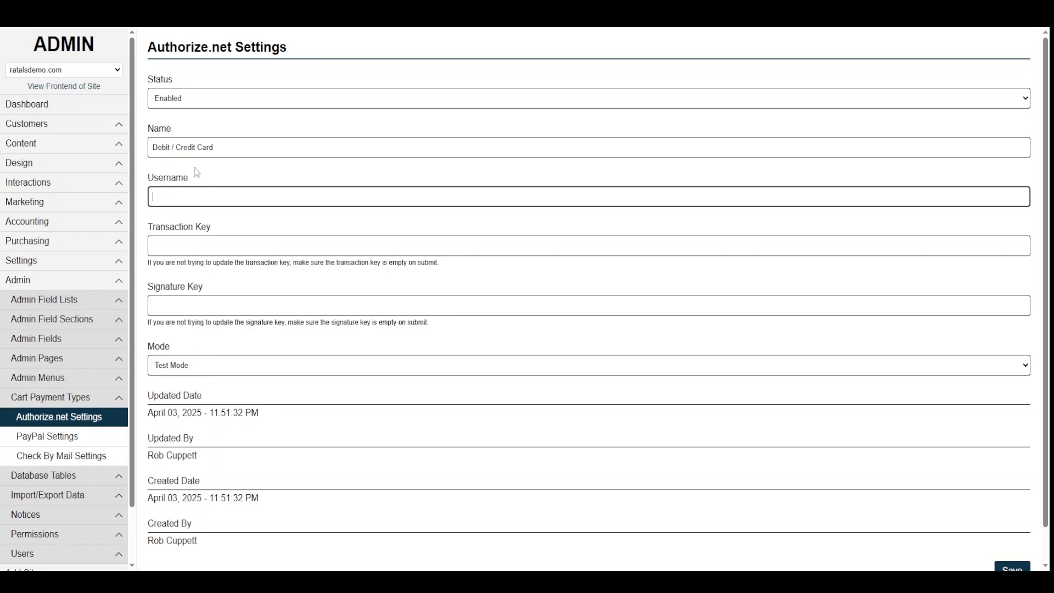
{"action": "left_click", "coordinate": [185, 372]}
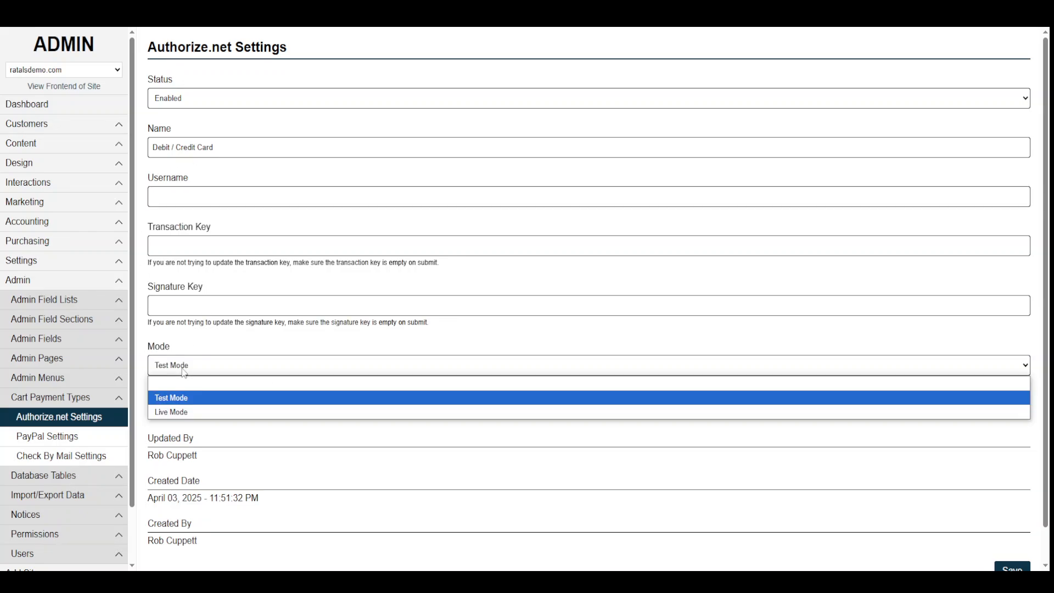
{"action": "left_click", "coordinate": [209, 333]}
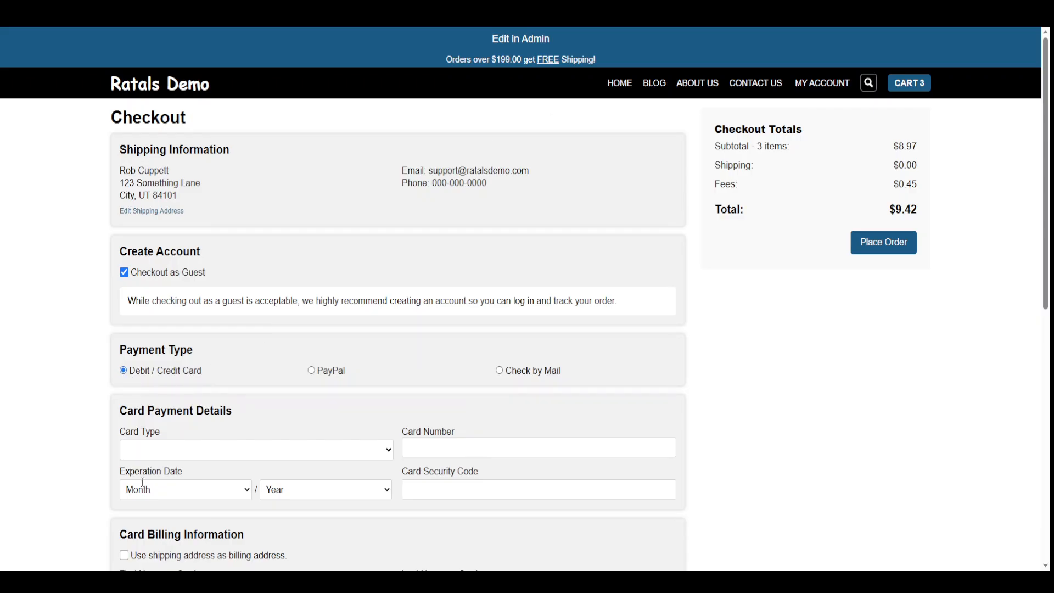
{"action": "scroll", "coordinate": [277, 460], "scroll_direction": "down", "scroll_amount": 4}
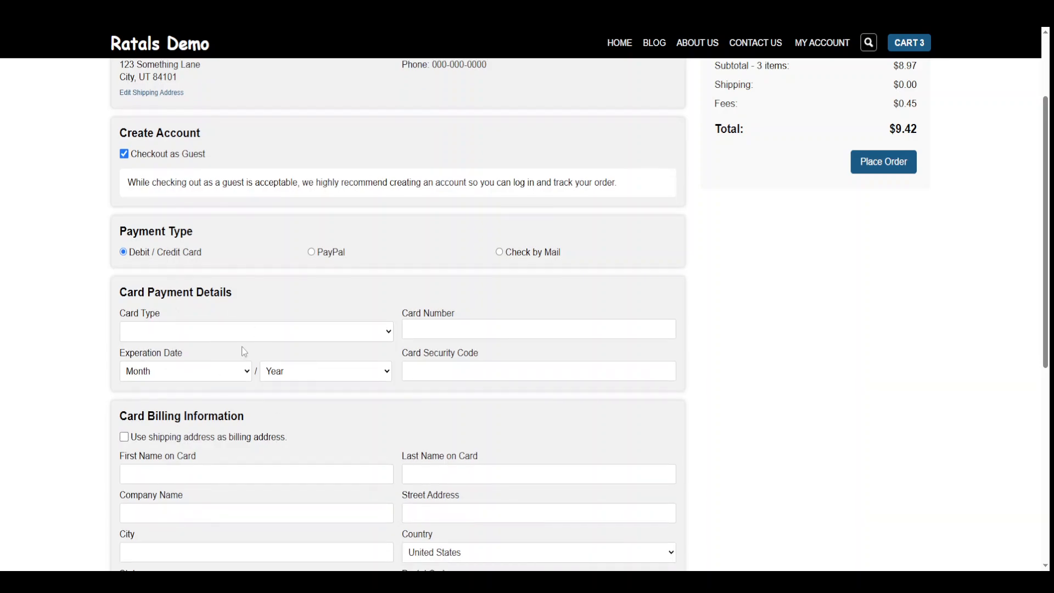
{"action": "scroll", "coordinate": [222, 344], "scroll_direction": "down", "scroll_amount": 1}
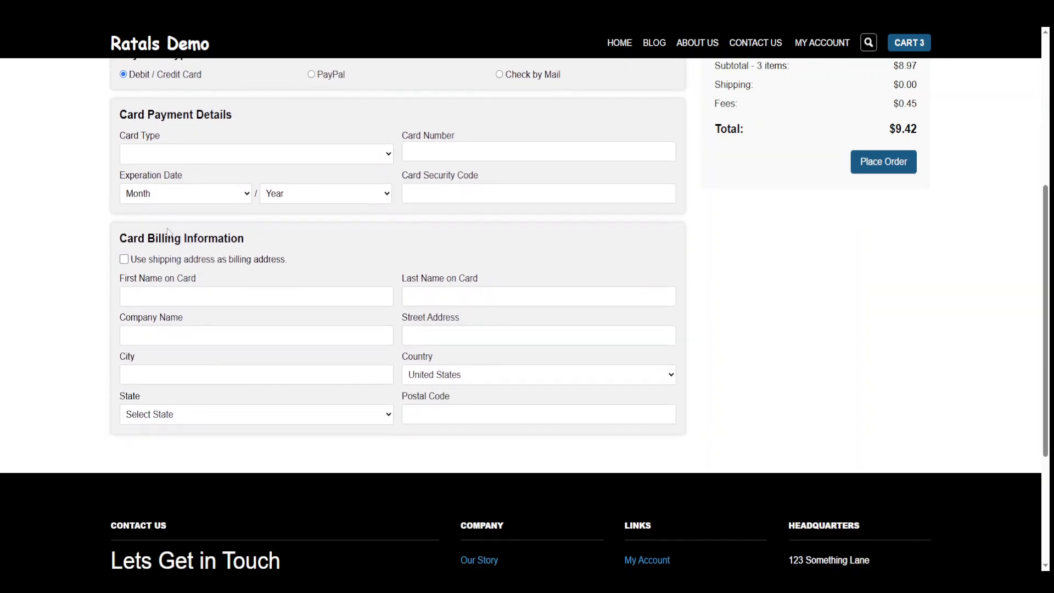
{"action": "left_click", "coordinate": [160, 262]}
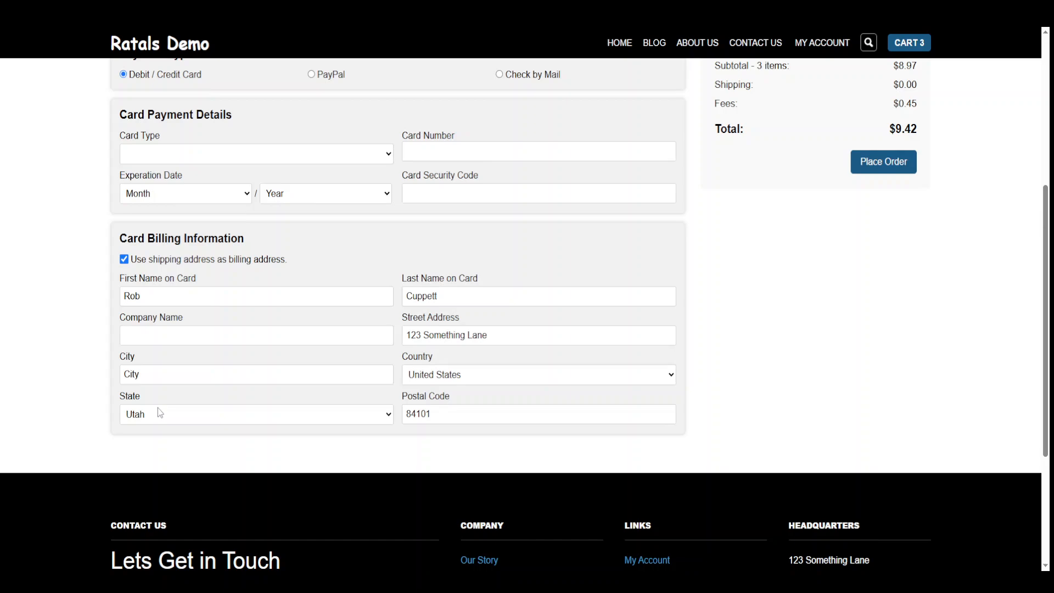
{"action": "left_click", "coordinate": [175, 258]}
{"action": "scroll", "coordinate": [220, 466], "scroll_direction": "up", "scroll_amount": 5}
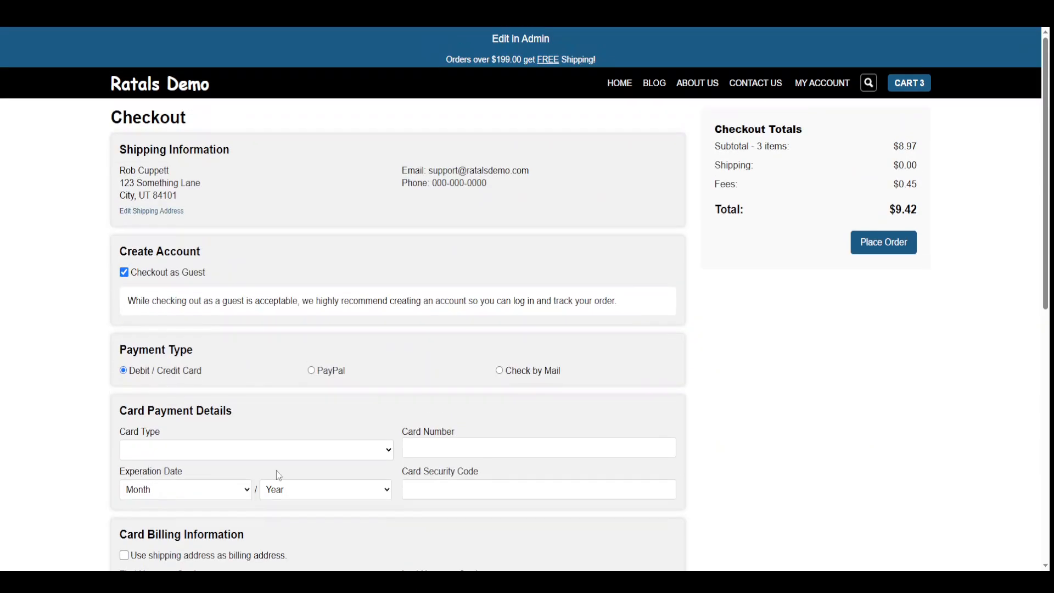
{"action": "scroll", "coordinate": [279, 475], "scroll_direction": "down", "scroll_amount": 3}
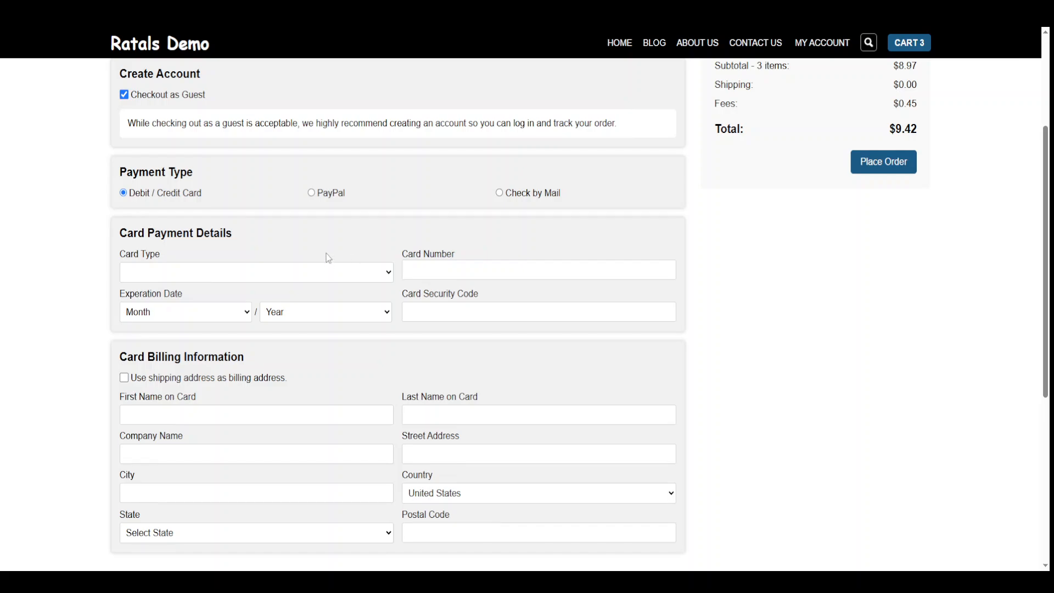
Try PayPal and read its redirect note, then settle on Check by Mail as the payment type.
{"action": "left_click", "coordinate": [334, 195]}
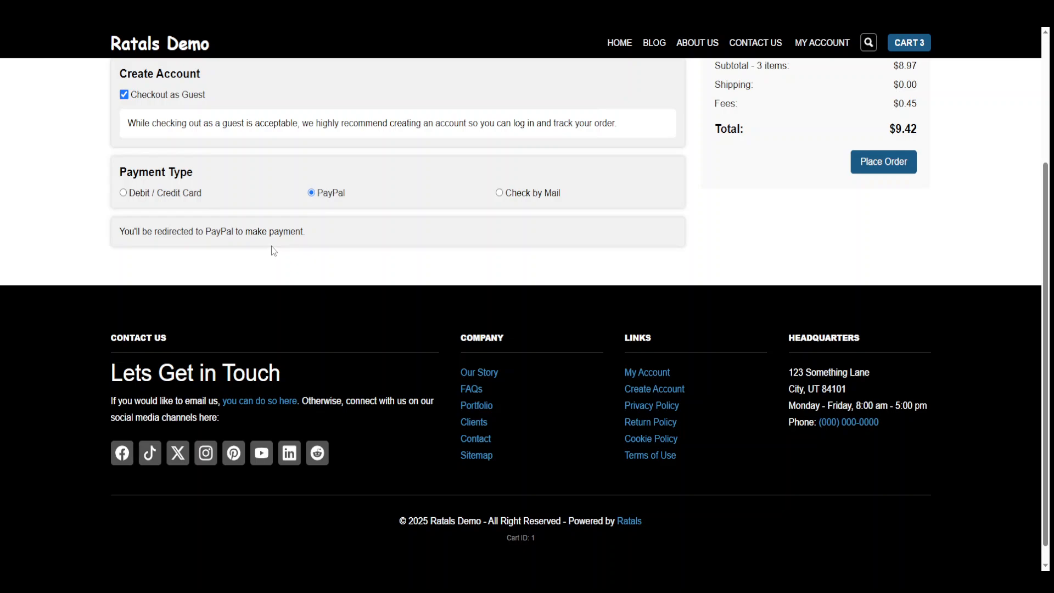
{"action": "scroll", "coordinate": [271, 247], "scroll_direction": "up", "scroll_amount": 4}
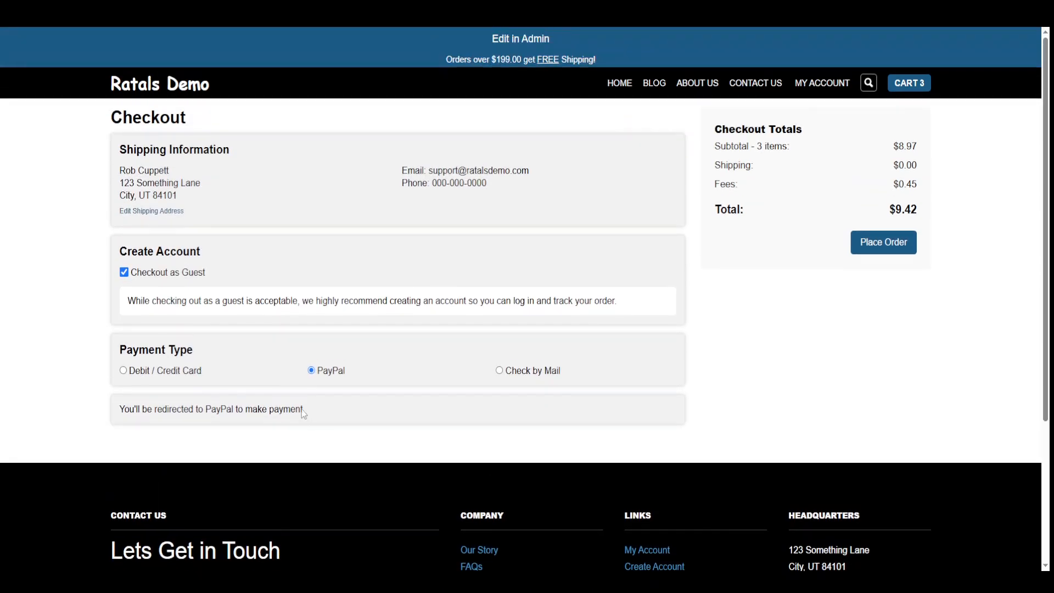
{"action": "left_click_drag", "start_coordinate": [303, 409], "coordinate": [115, 422]}
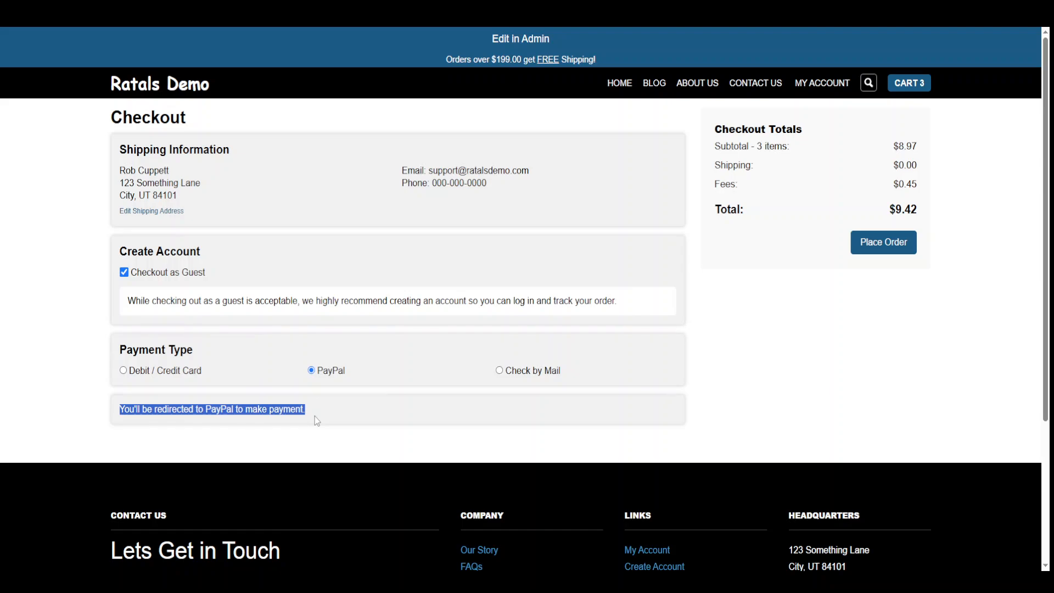
{"action": "left_click", "coordinate": [906, 387]}
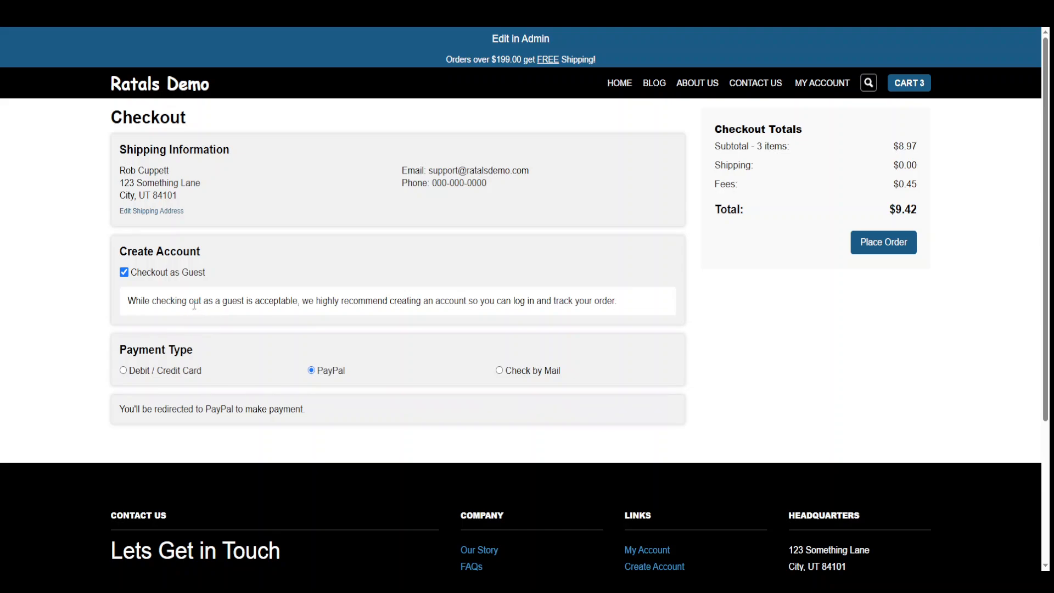
{"action": "left_click_drag", "start_coordinate": [433, 171], "coordinate": [550, 176]}
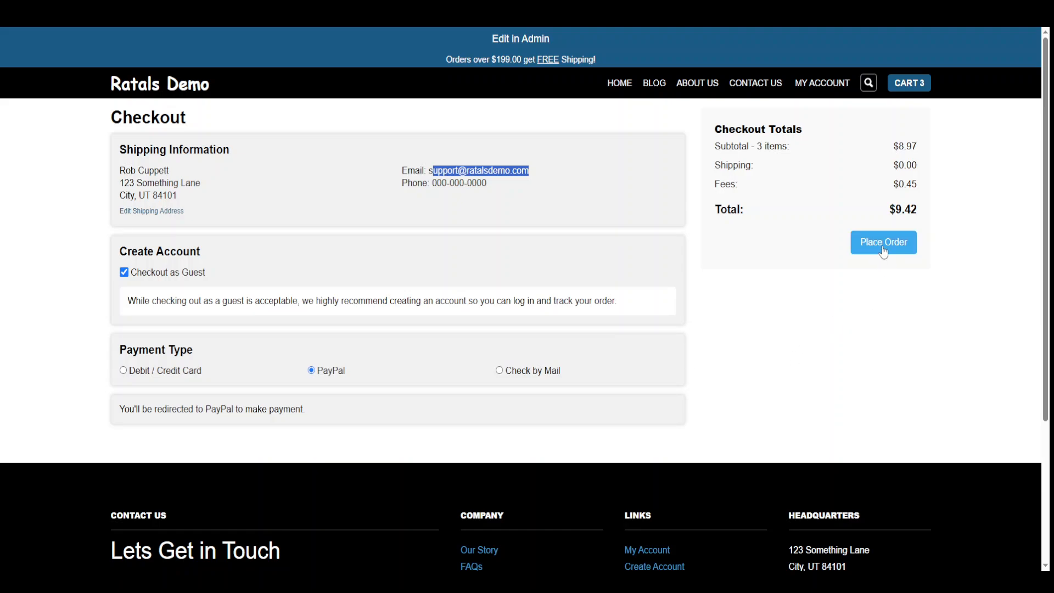
{"action": "left_click", "coordinate": [539, 372]}
{"action": "scroll", "coordinate": [736, 384], "scroll_direction": "down", "scroll_amount": 3}
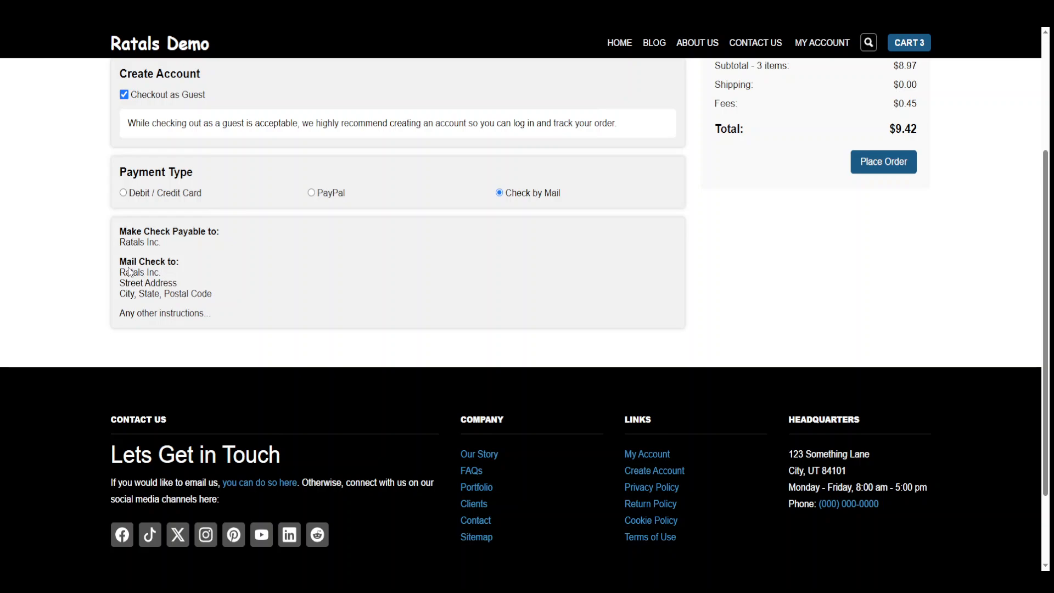
Highlight and review the check-by-mail payee, mailing address and other instruction lines.
{"action": "left_click_drag", "start_coordinate": [122, 273], "coordinate": [214, 296]}
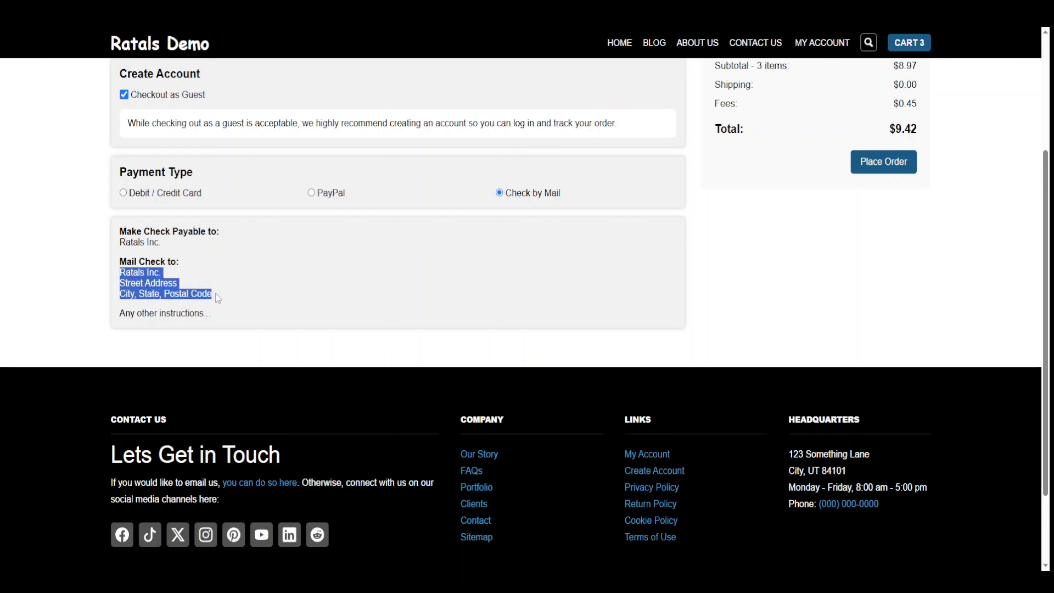
{"action": "left_click_drag", "start_coordinate": [122, 315], "coordinate": [205, 345]}
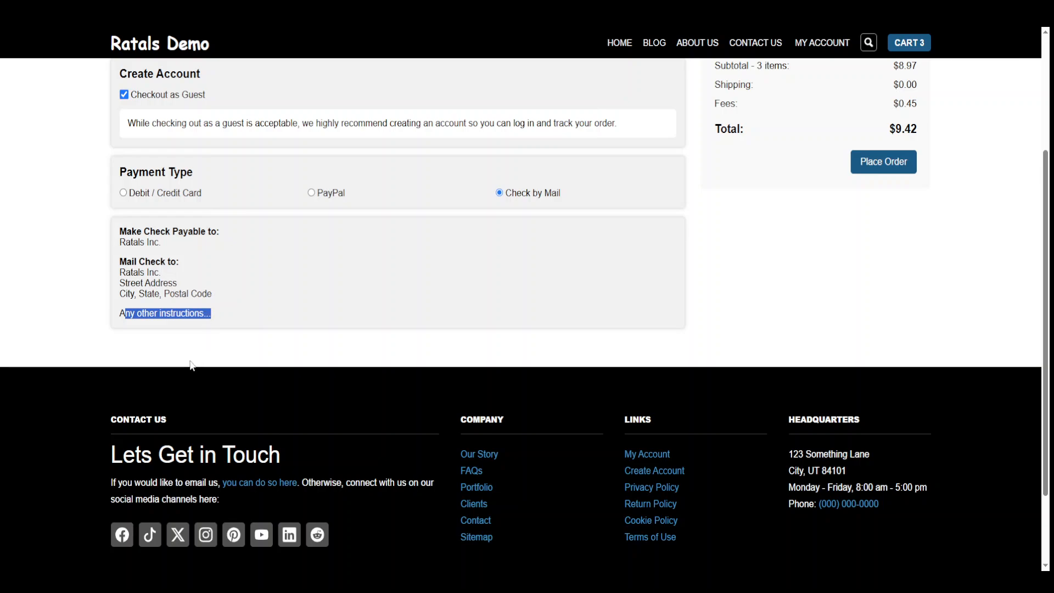
{"action": "left_click", "coordinate": [191, 366]}
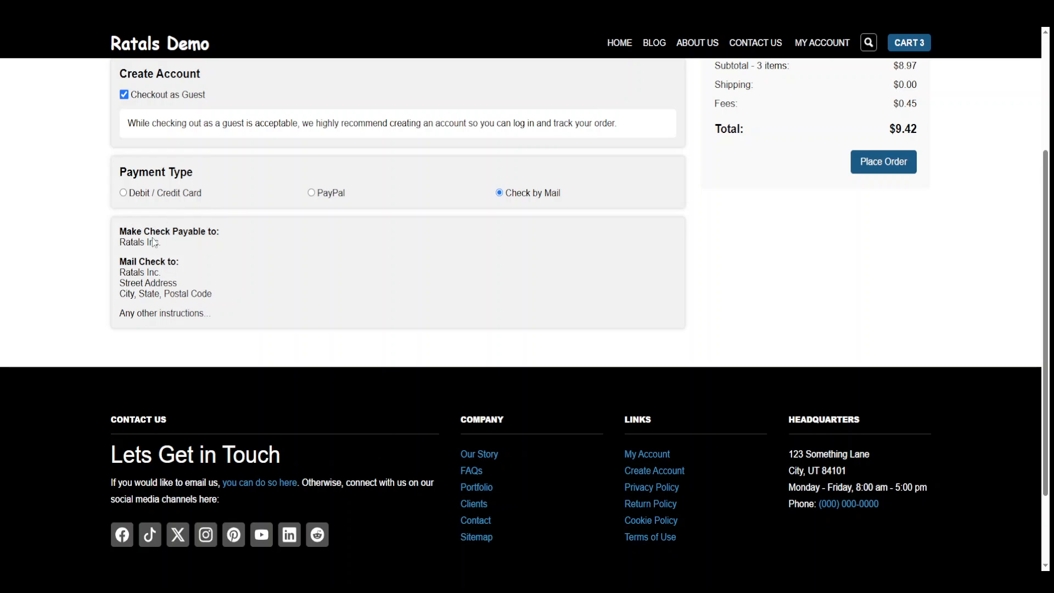
{"action": "left_click_drag", "start_coordinate": [118, 231], "coordinate": [236, 326]}
{"action": "left_click", "coordinate": [227, 334]}
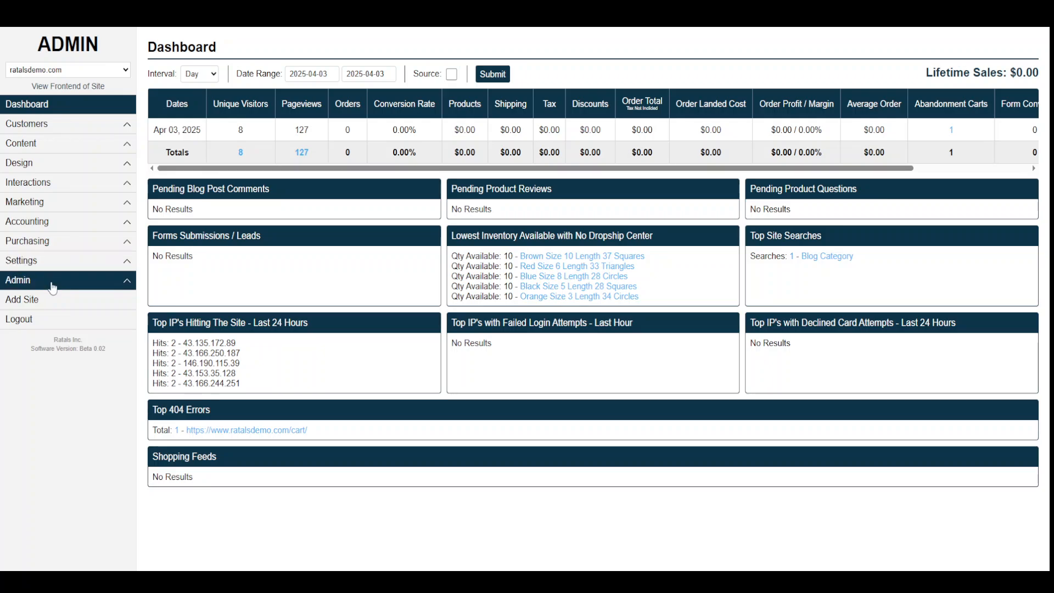
Open Admin > Cart Payment Types > Check By Mail Settings and review its Instructions text.
{"action": "left_click", "coordinate": [54, 282]}
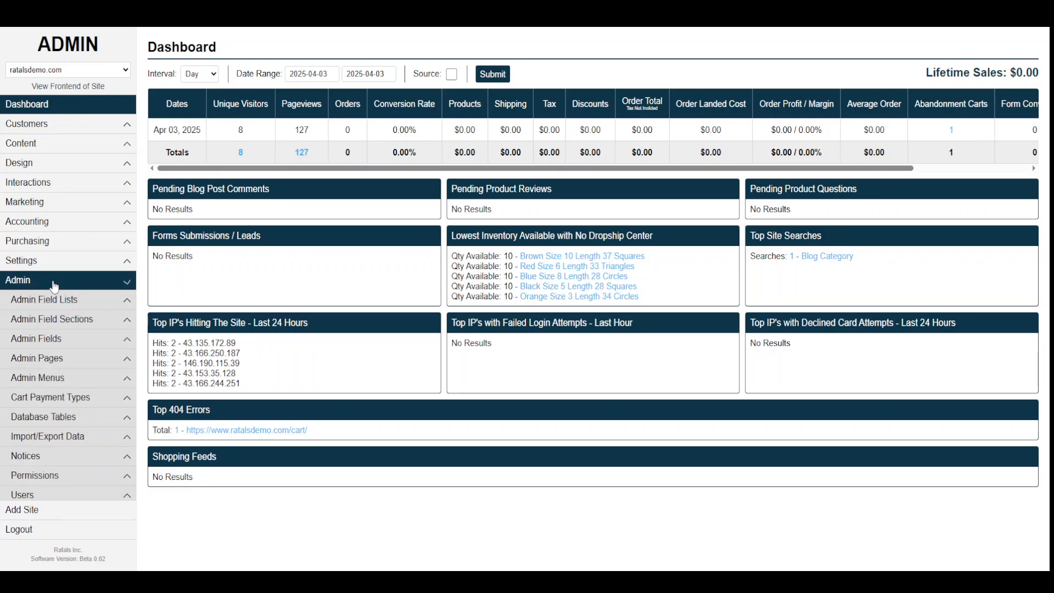
{"action": "left_click", "coordinate": [62, 404]}
{"action": "left_click", "coordinate": [51, 458]}
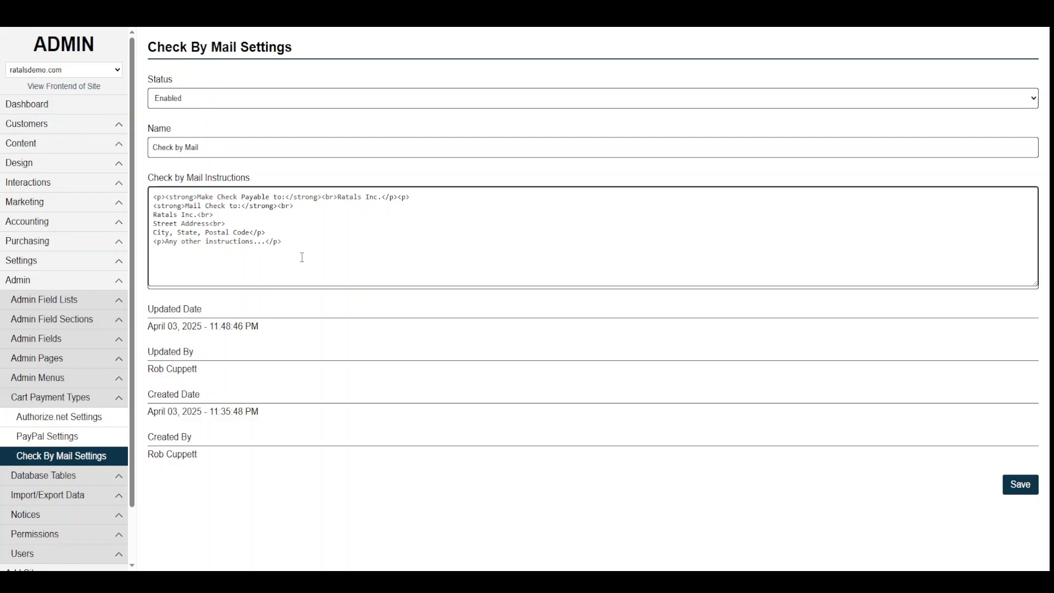
{"action": "left_click_drag", "start_coordinate": [302, 258], "coordinate": [154, 192]}
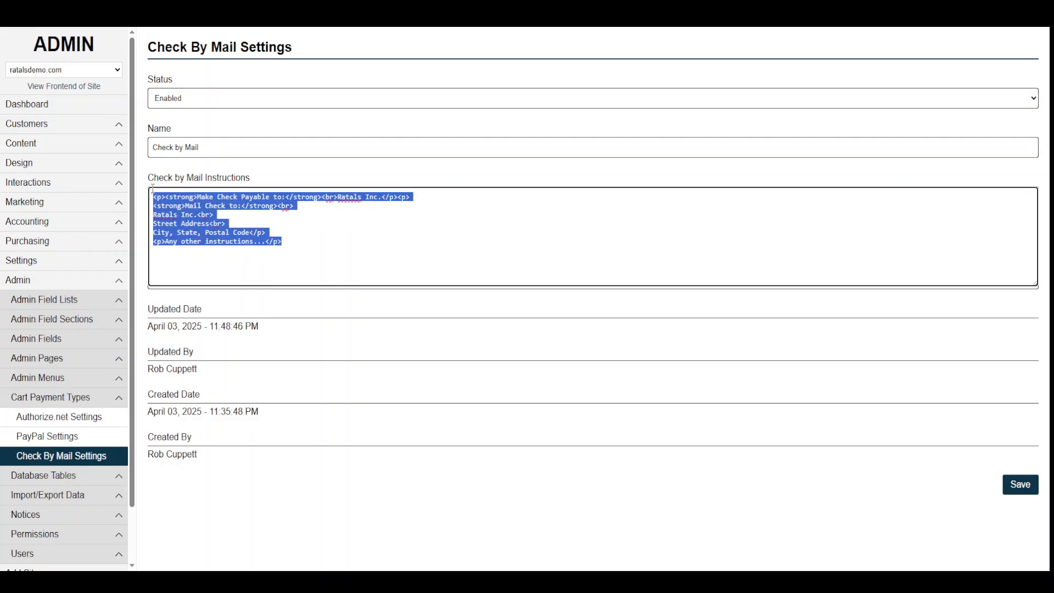
{"action": "left_click", "coordinate": [262, 321]}
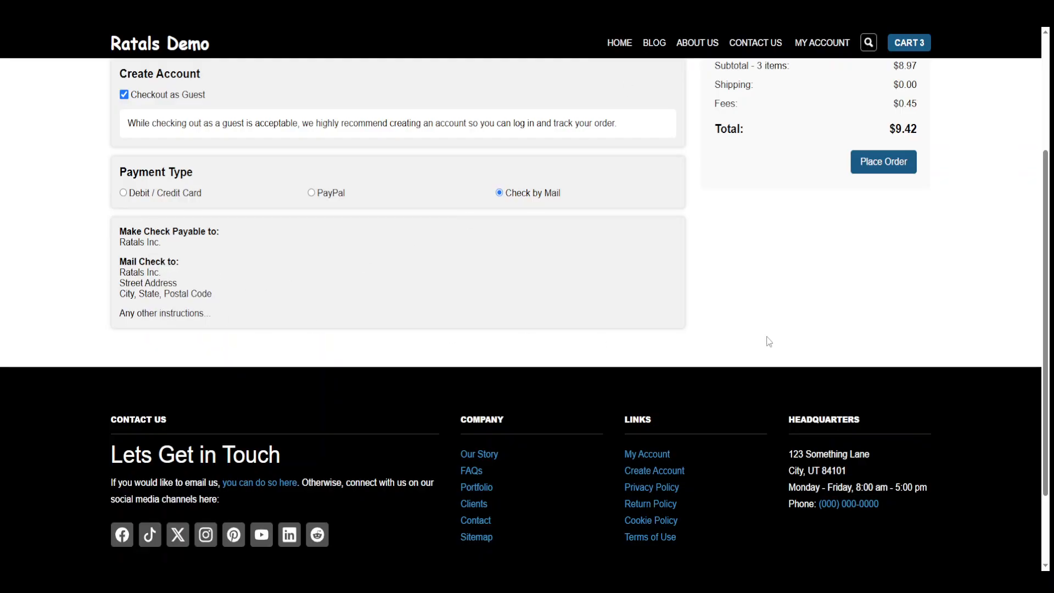
Choose PayPal as the payment method and place the three-item order.
{"action": "scroll", "coordinate": [810, 433], "scroll_direction": "up", "scroll_amount": 2}
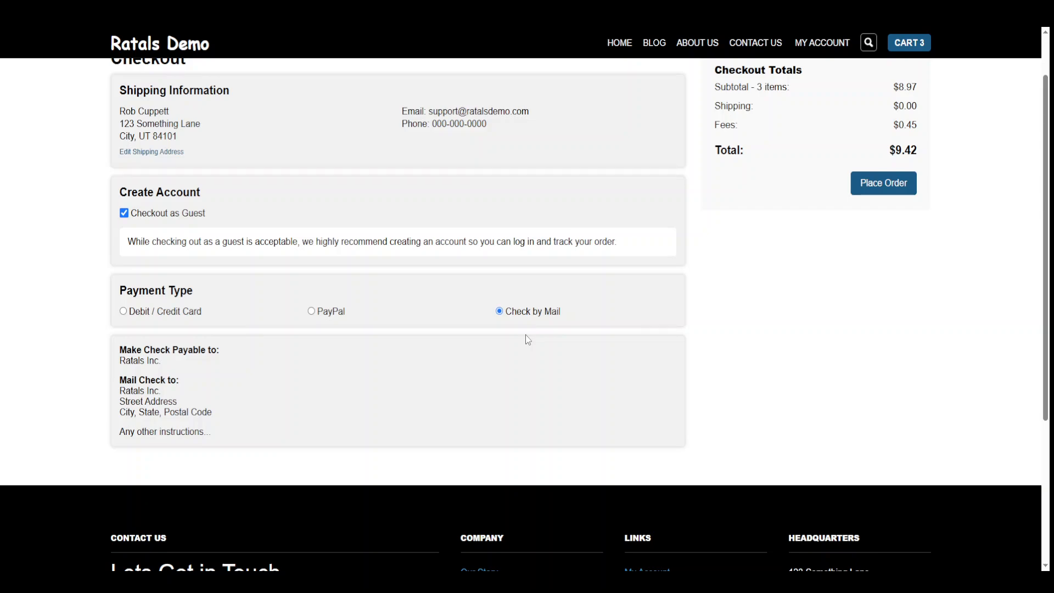
{"action": "left_click", "coordinate": [340, 317]}
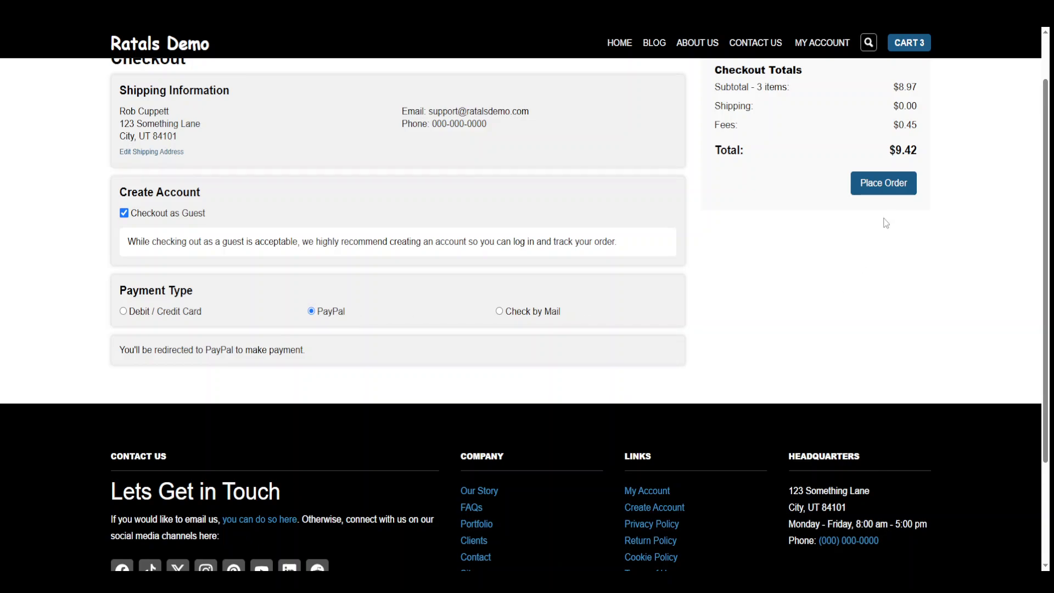
{"action": "left_click", "coordinate": [881, 185]}
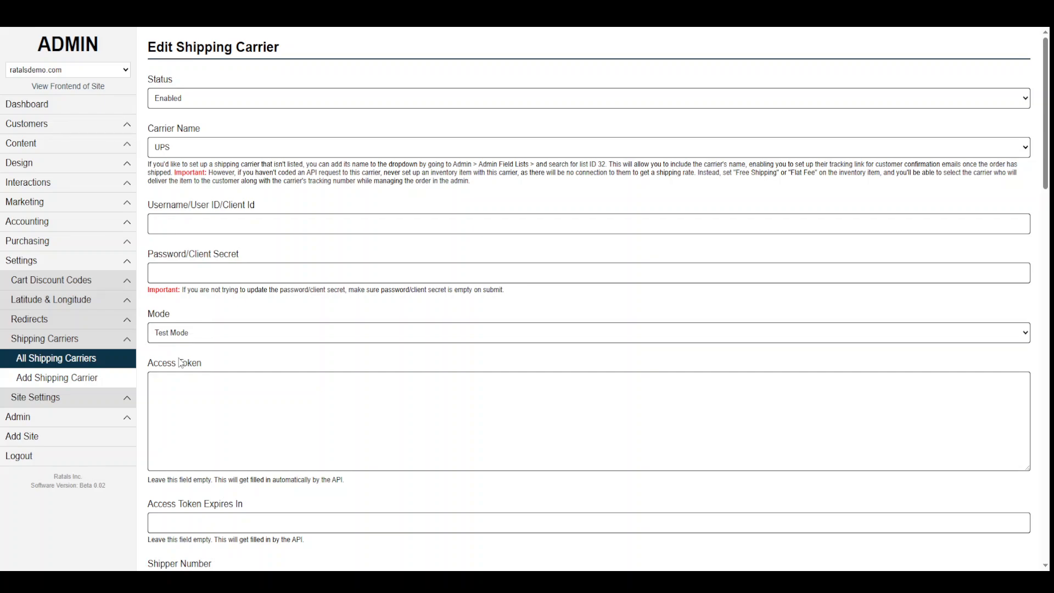
Go to Customers > Orders, note the Payment Pending status, and open the new order's details.
{"action": "key", "text": "ctrl+Tab"}
{"action": "left_click", "coordinate": [33, 142]}
{"action": "left_click", "coordinate": [34, 128]}
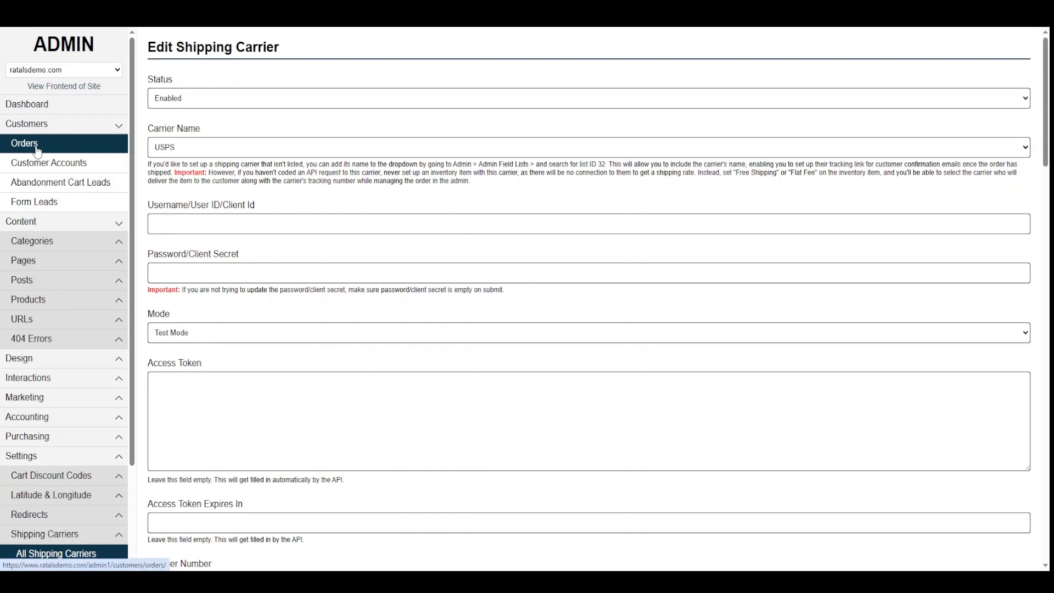
{"action": "left_click", "coordinate": [36, 147]}
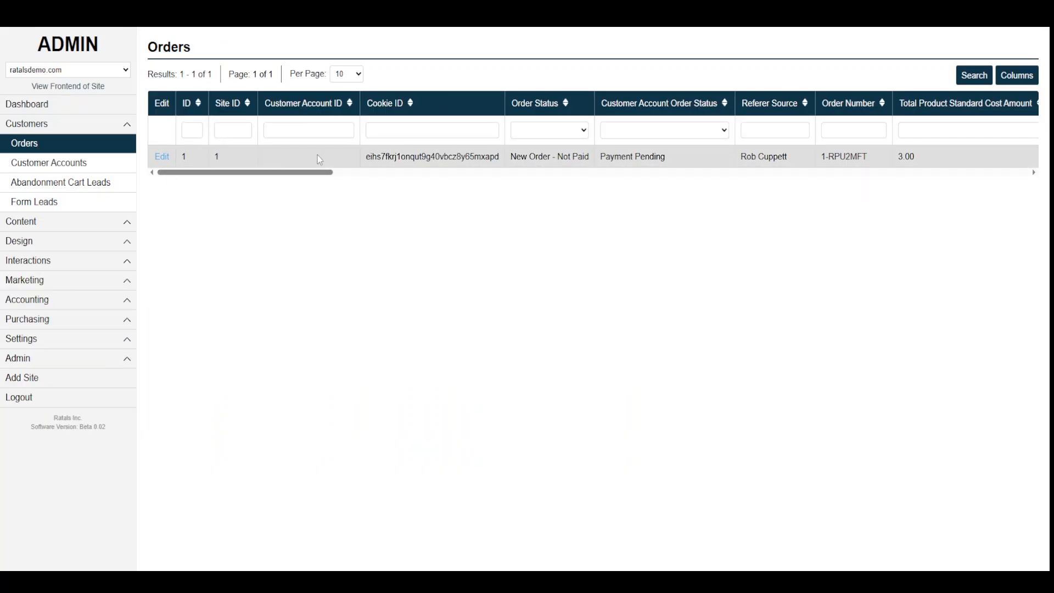
{"action": "left_click_drag", "start_coordinate": [666, 158], "coordinate": [592, 163]}
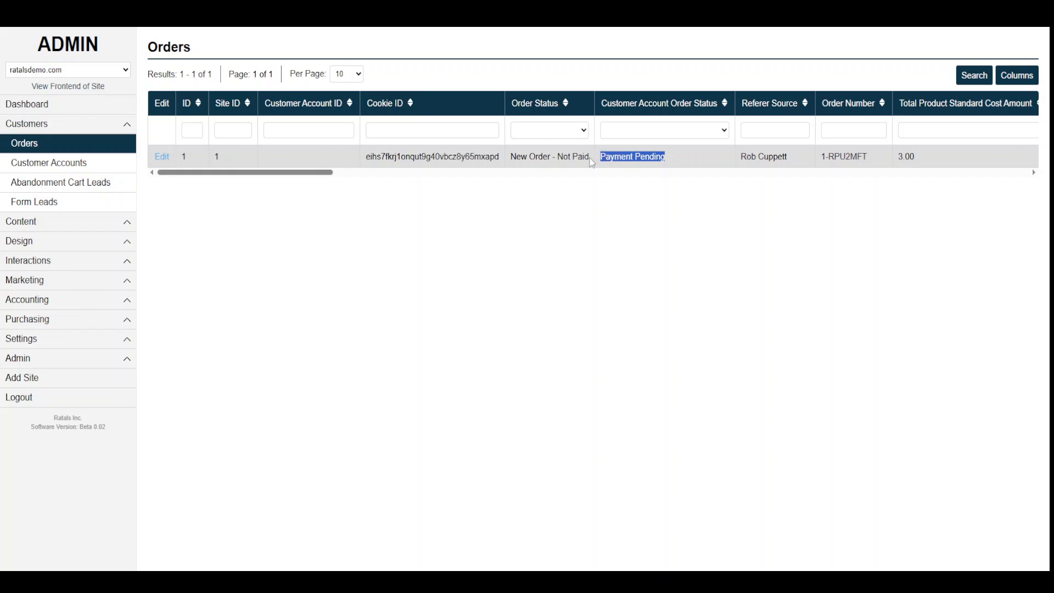
{"action": "left_click", "coordinate": [537, 247]}
{"action": "mouse_move", "coordinate": [262, 172]}
{"action": "left_mouse_down"}
{"action": "mouse_move", "coordinate": [288, 180]}
{"action": "mouse_move", "coordinate": [259, 177]}
{"action": "left_mouse_up"}
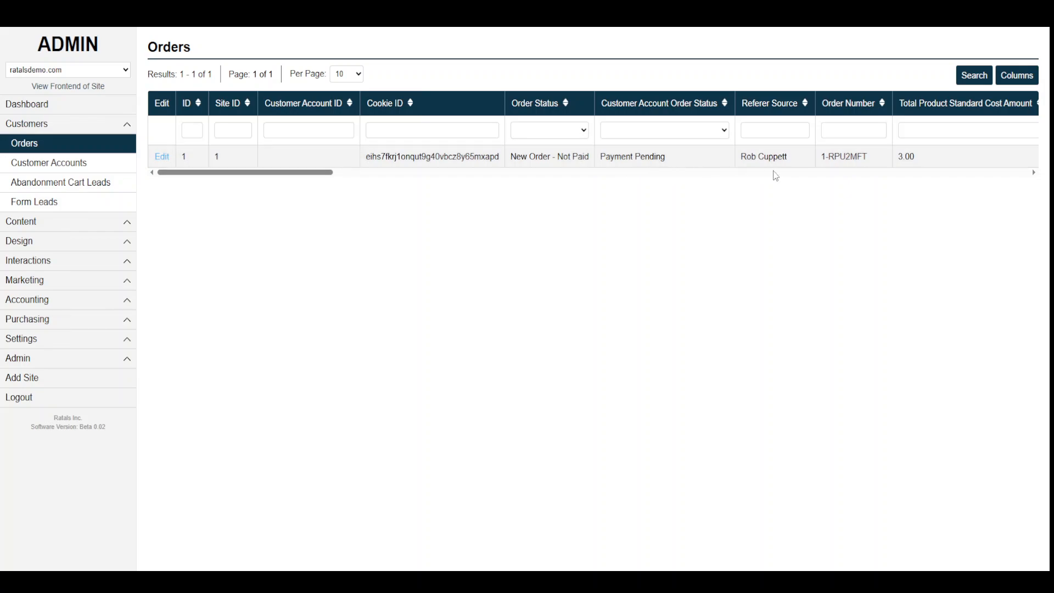
{"action": "left_click", "coordinate": [162, 157]}
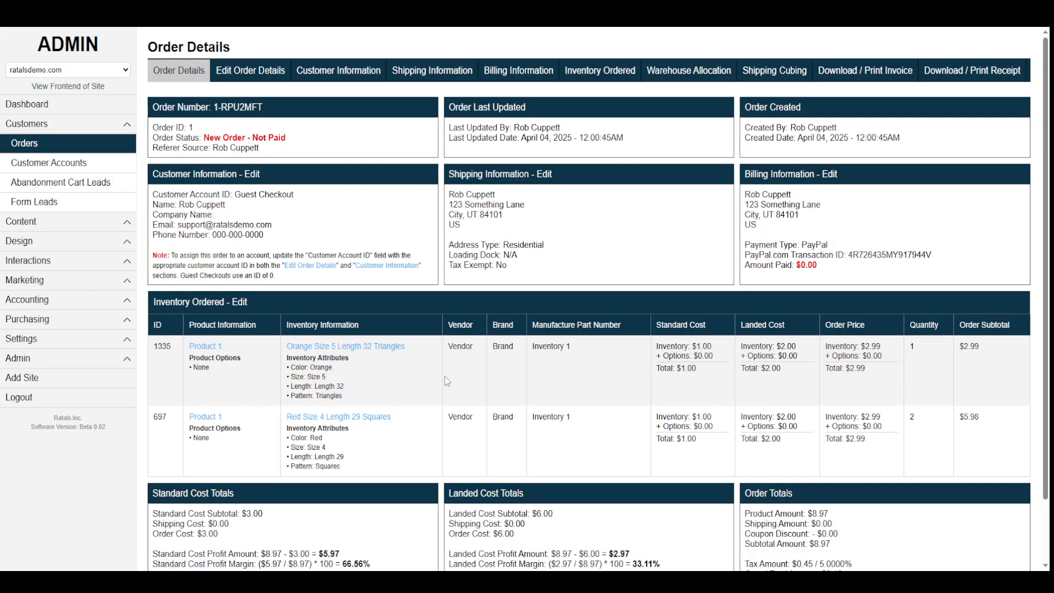
{"action": "left_click_drag", "start_coordinate": [760, 246], "coordinate": [935, 255]}
{"action": "left_click_drag", "start_coordinate": [818, 266], "coordinate": [753, 268]}
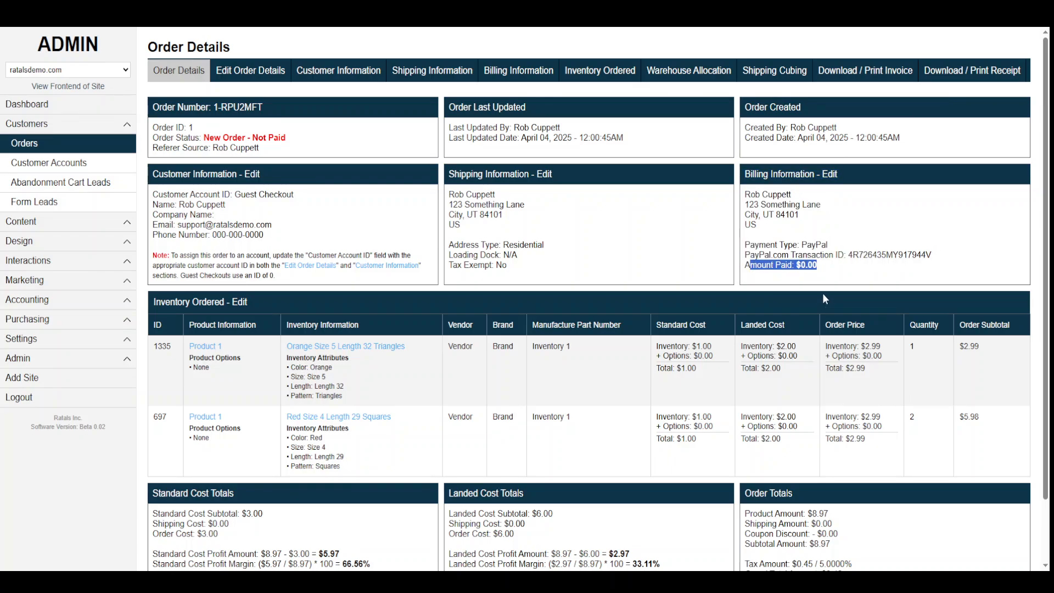
{"action": "left_click", "coordinate": [823, 277]}
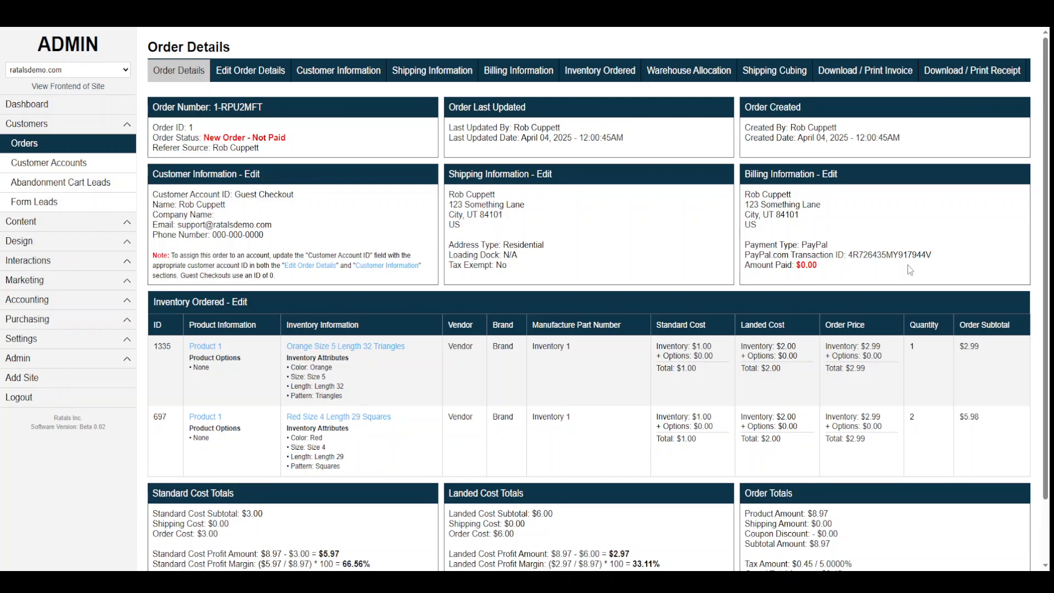
{"action": "left_click_drag", "start_coordinate": [927, 255], "coordinate": [852, 257]}
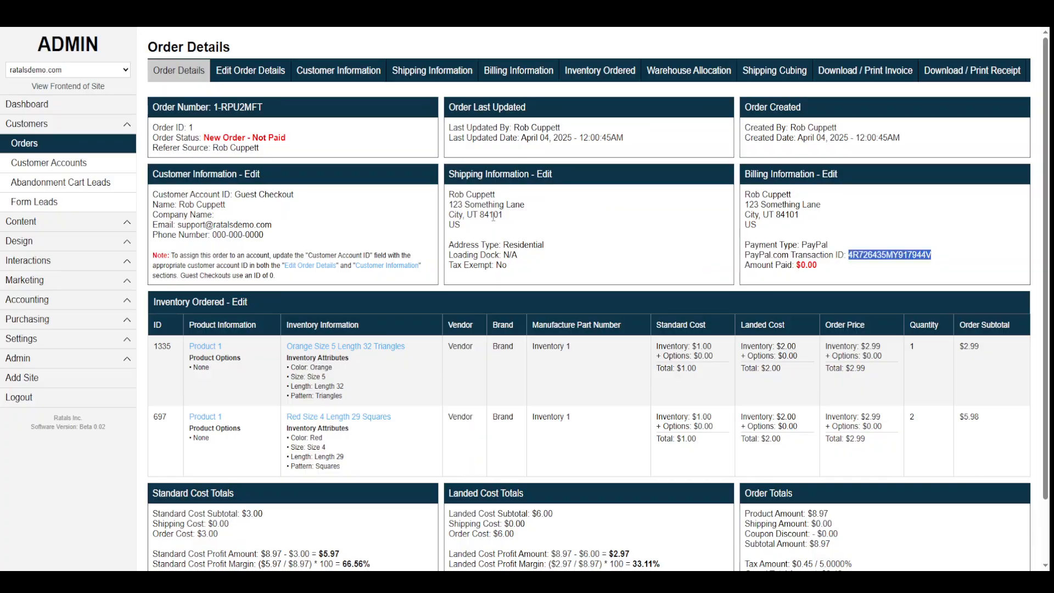
{"action": "left_click_drag", "start_coordinate": [818, 265], "coordinate": [793, 265]}
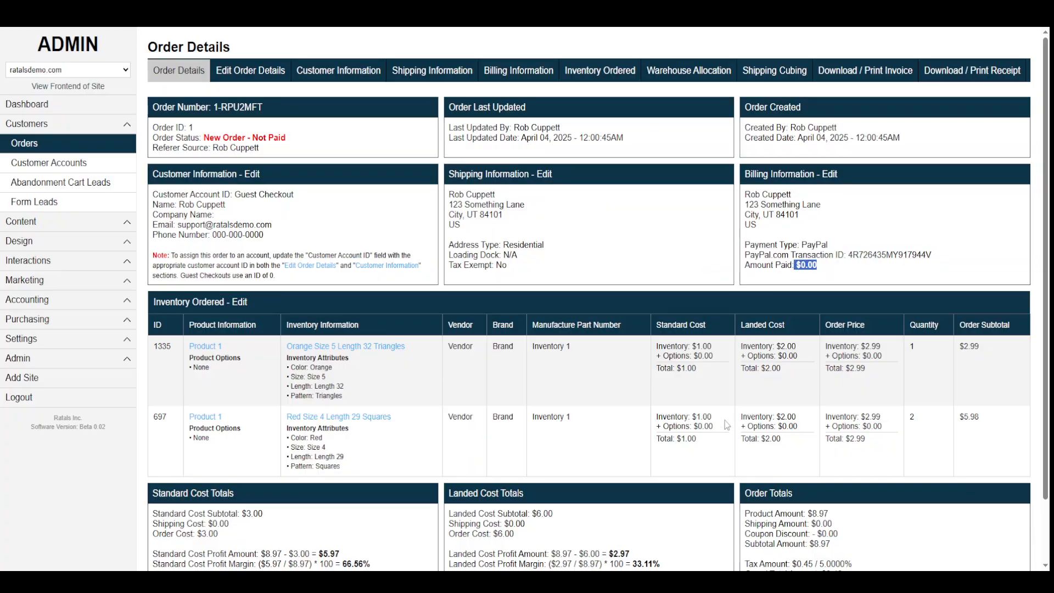
{"action": "left_click_drag", "start_coordinate": [253, 137], "coordinate": [295, 138]}
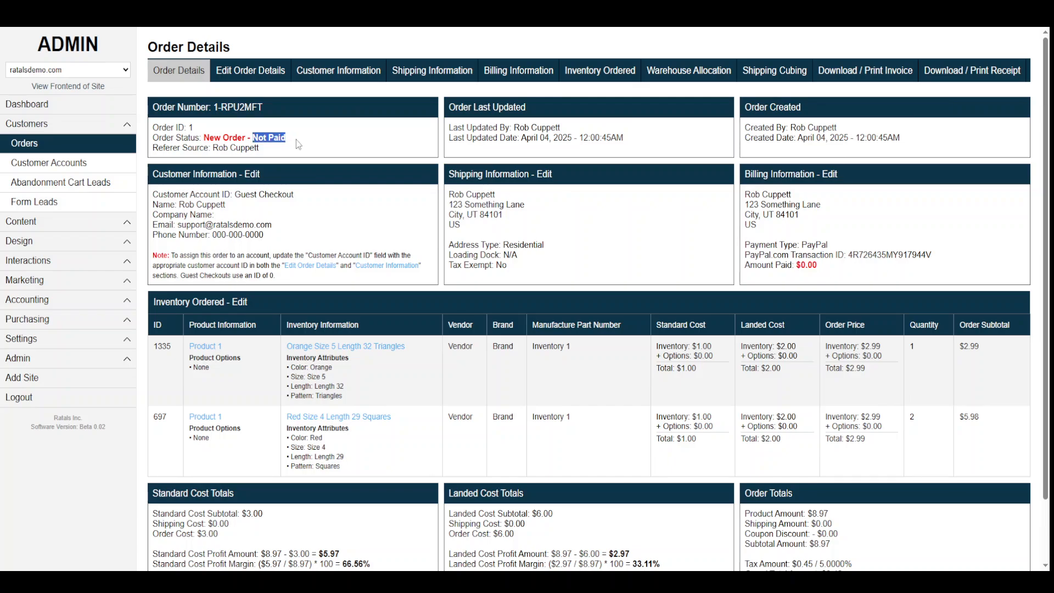
{"action": "left_click", "coordinate": [616, 266]}
{"action": "left_click_drag", "start_coordinate": [942, 253], "coordinate": [843, 254]}
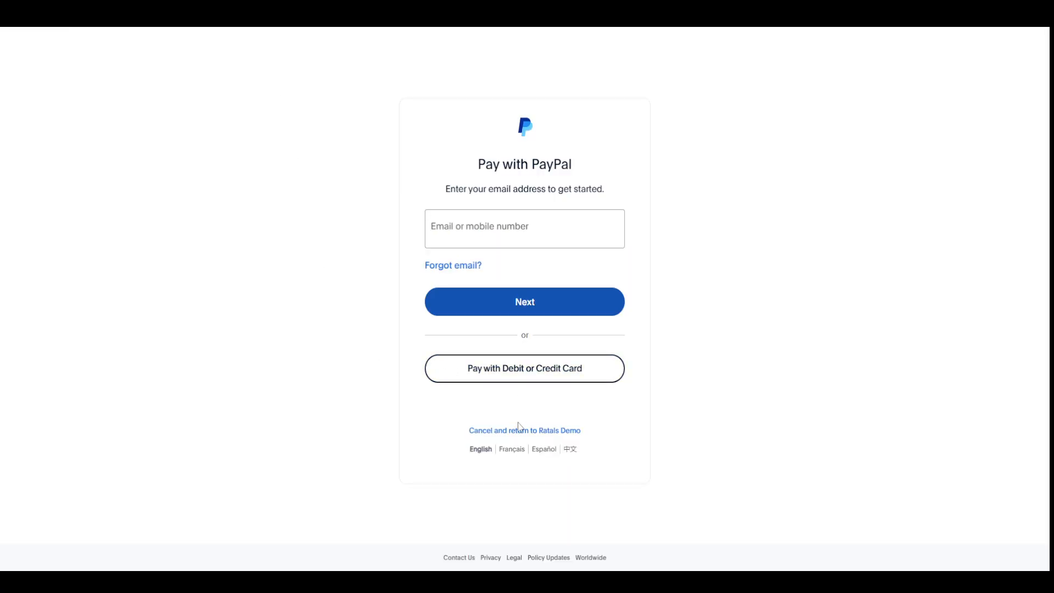
Cancel the PayPal payment and reload the order details to confirm the Canceled status.
{"action": "left_click", "coordinate": [513, 431]}
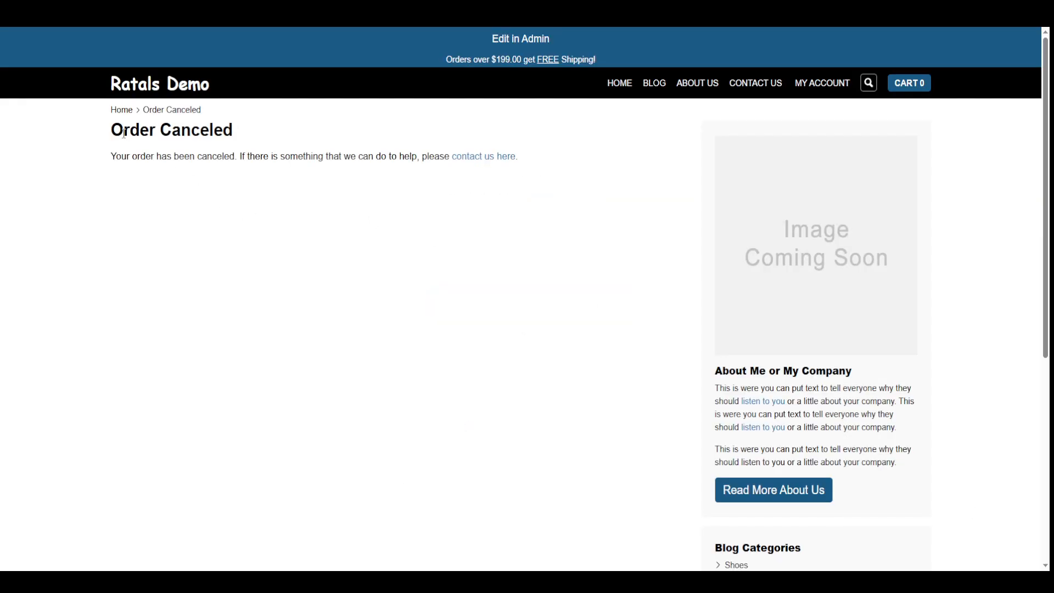
{"action": "left_click_drag", "start_coordinate": [114, 130], "coordinate": [250, 135]}
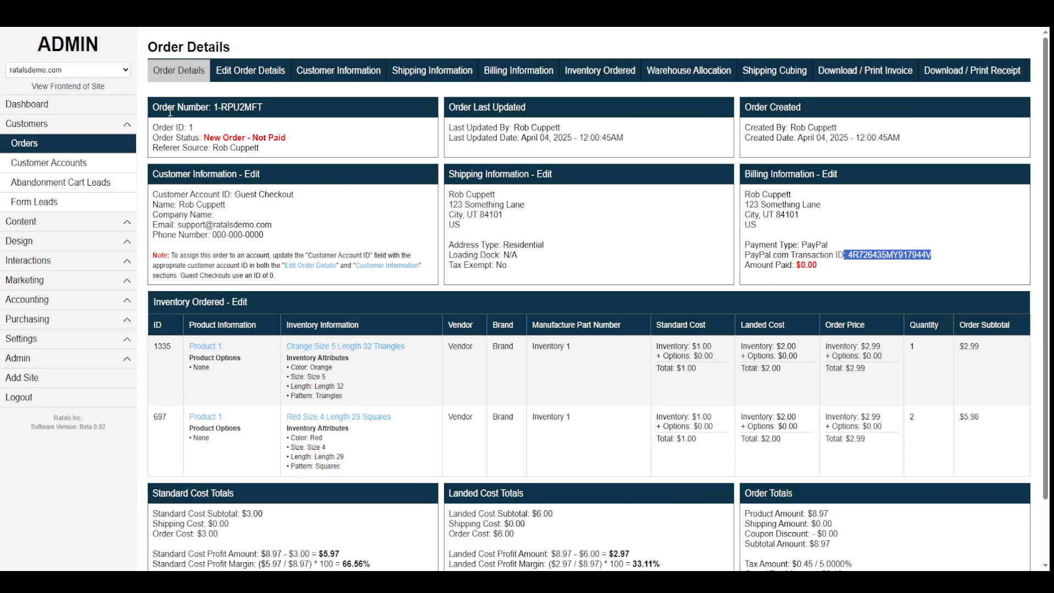
{"action": "key", "text": "F5"}
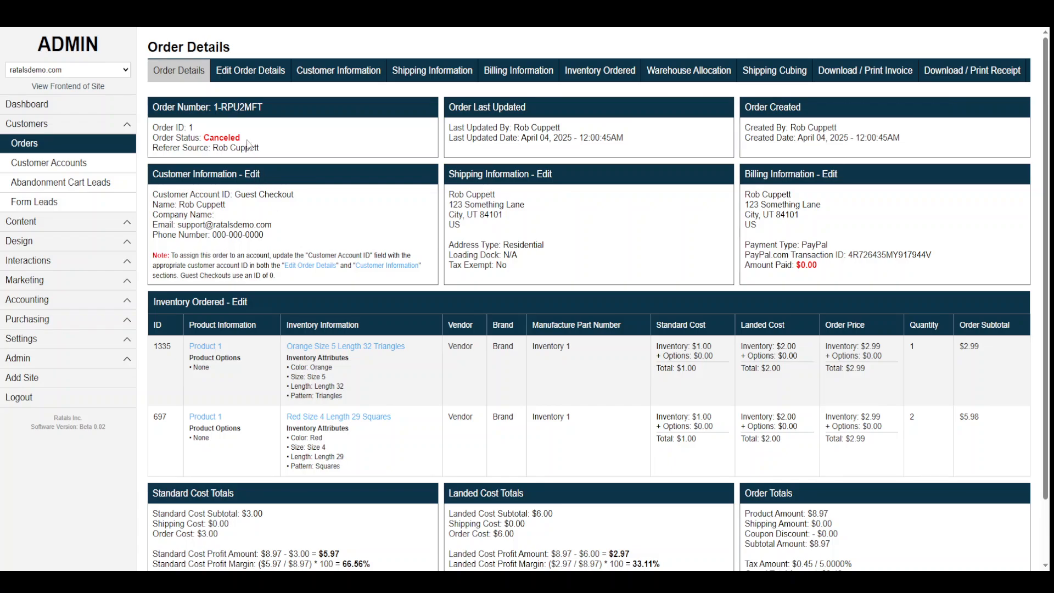
{"action": "double_click", "coordinate": [230, 137]}
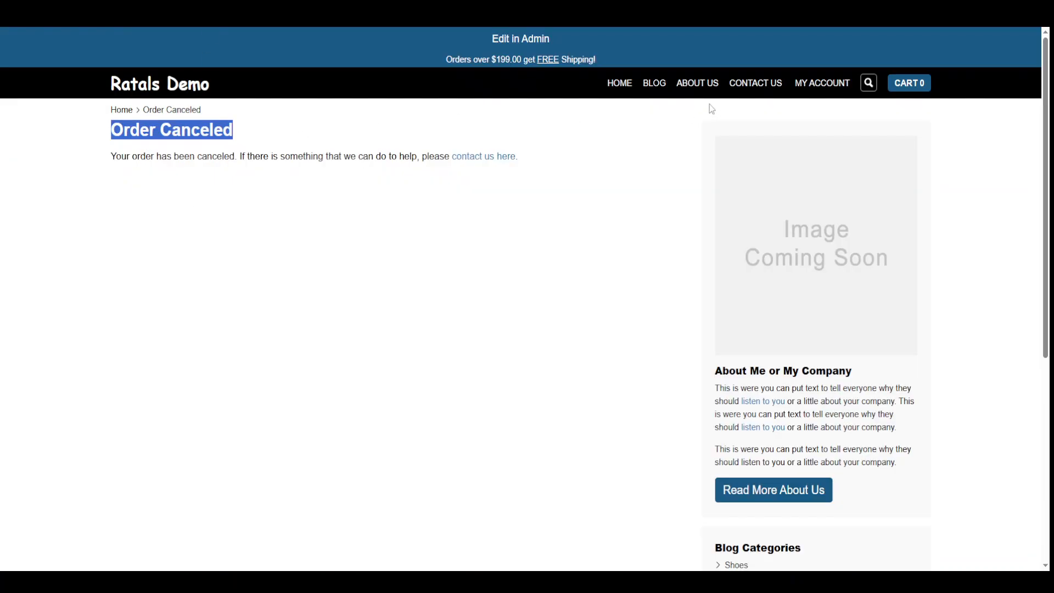
Visit the storefront homepage and blog page, then expand the admin Design section.
{"action": "left_click", "coordinate": [625, 89]}
{"action": "left_click", "coordinate": [654, 87]}
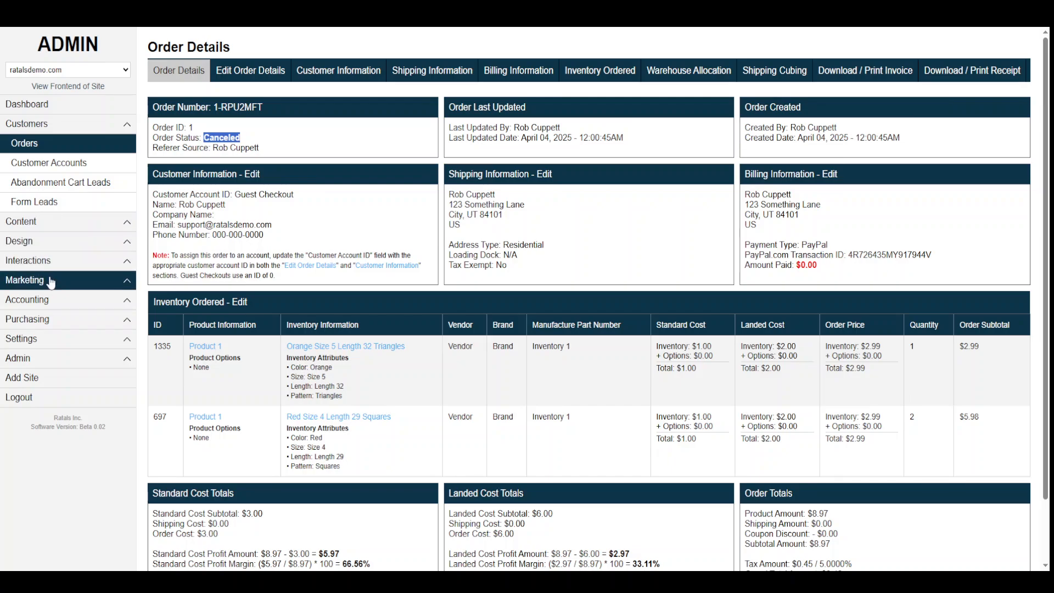
{"action": "left_click", "coordinate": [53, 248]}
Under Design > Menus, add an Enabled Header item labelled STORE linking to store-category.
{"action": "left_click", "coordinate": [48, 321]}
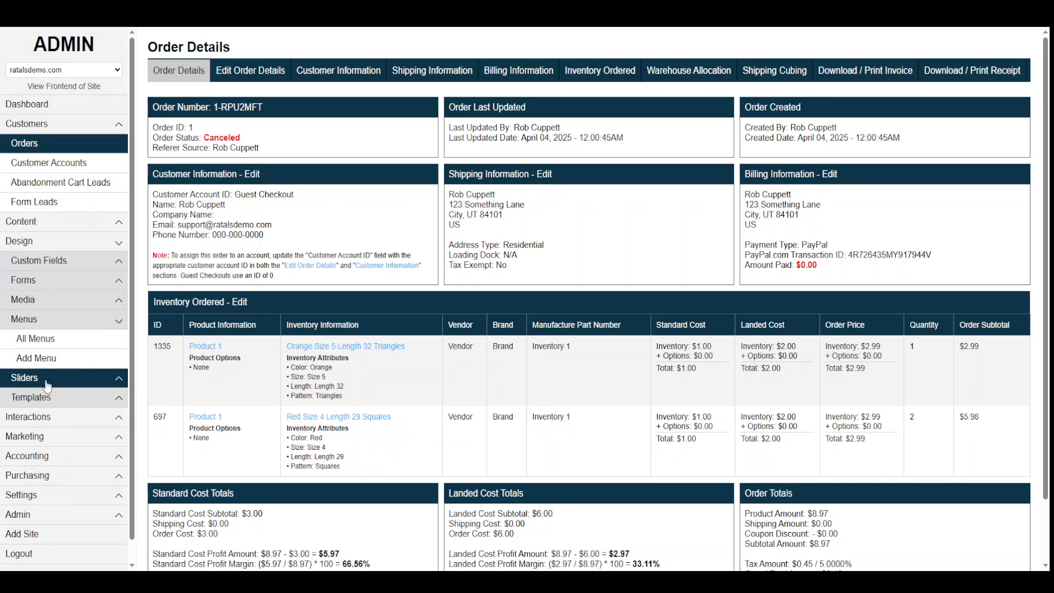
{"action": "left_click", "coordinate": [49, 345]}
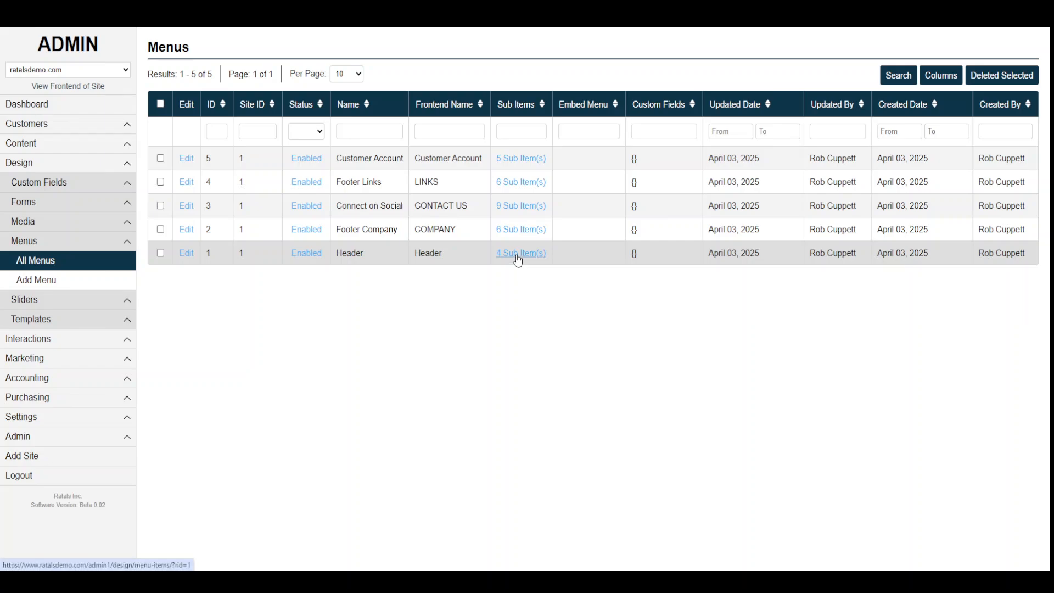
{"action": "left_click", "coordinate": [201, 75]}
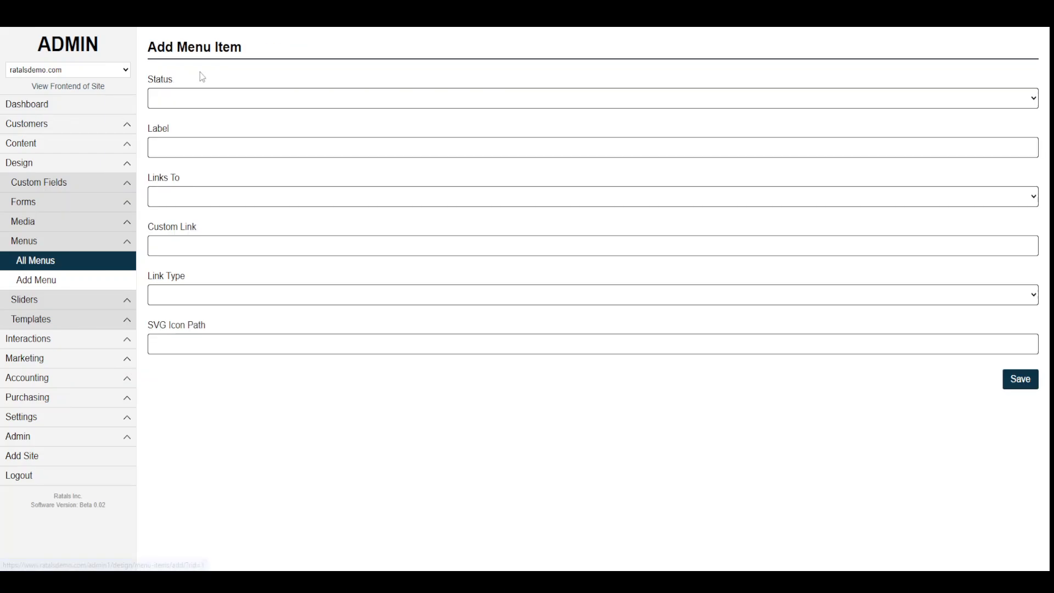
{"action": "left_click", "coordinate": [188, 100]}
{"action": "left_click", "coordinate": [186, 130]}
{"action": "left_click", "coordinate": [177, 149]}
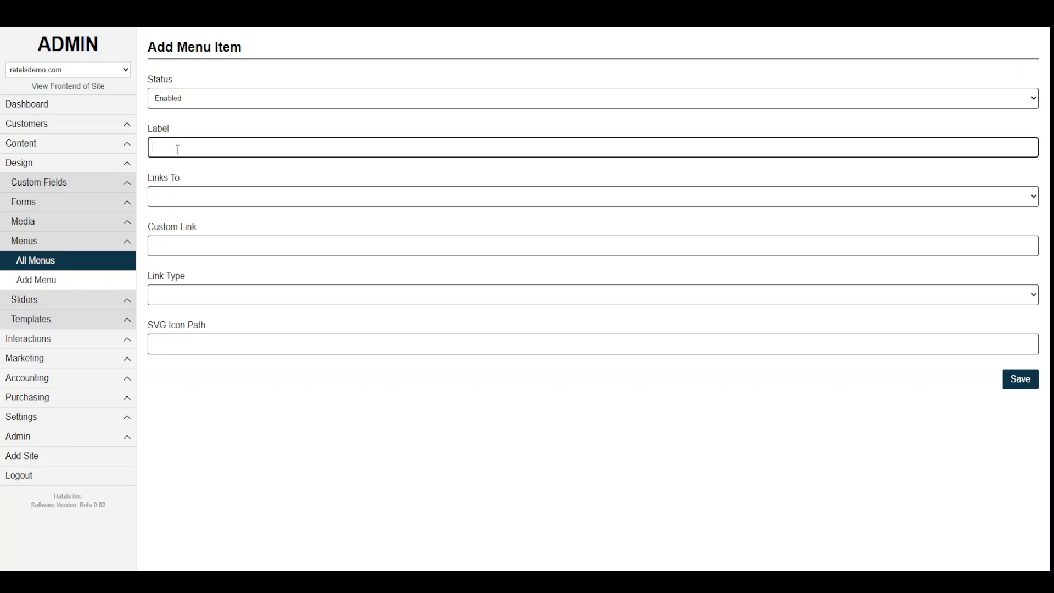
{"action": "type", "text": "STORE"}
{"action": "left_click", "coordinate": [214, 196]}
{"action": "scroll", "coordinate": [230, 329], "scroll_direction": "down", "scroll_amount": 5}
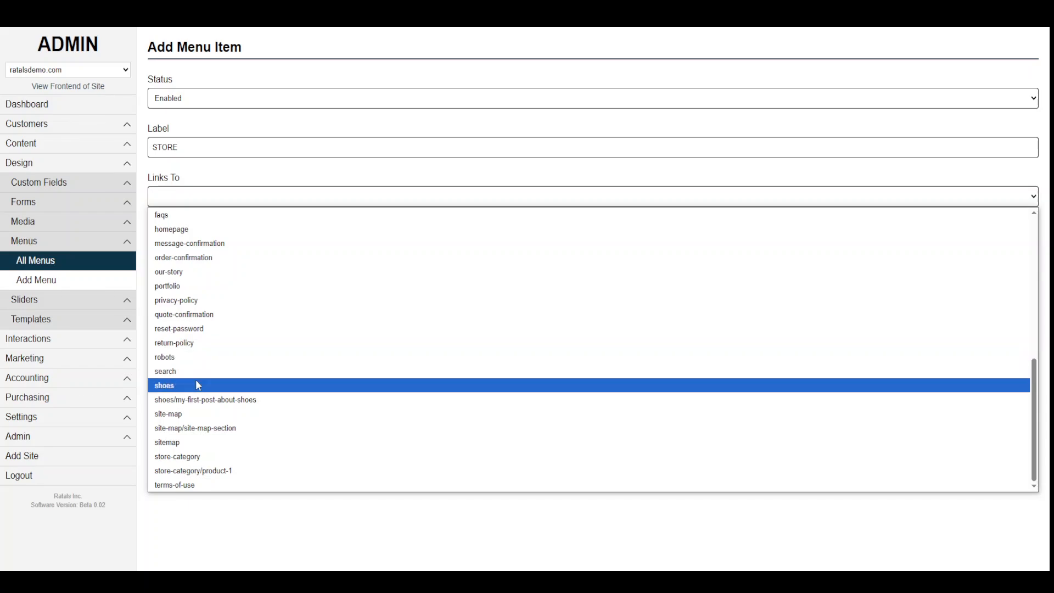
{"action": "left_click", "coordinate": [189, 456]}
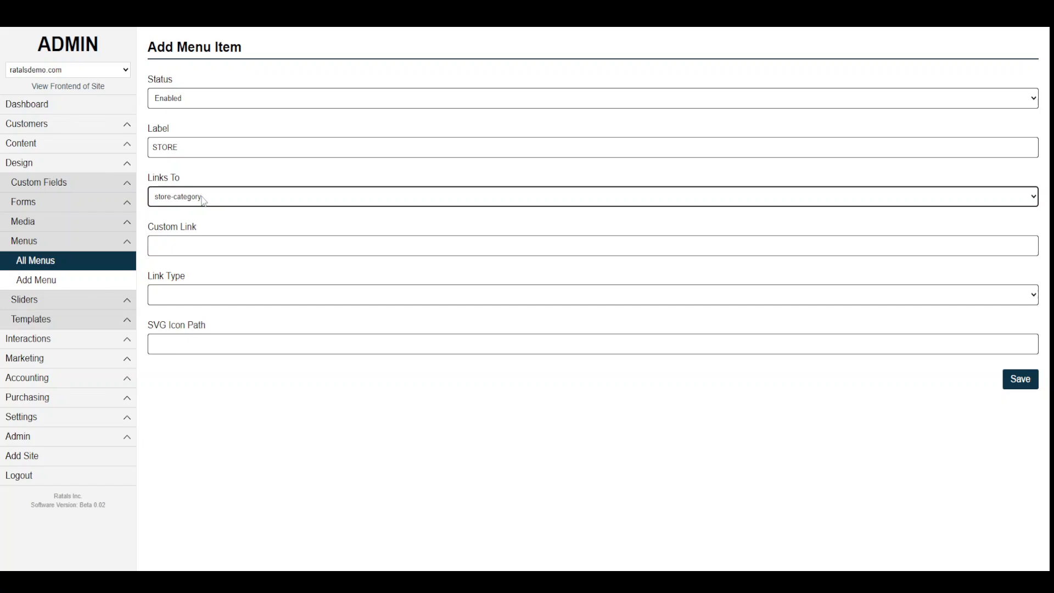
{"action": "left_click", "coordinate": [1018, 379]}
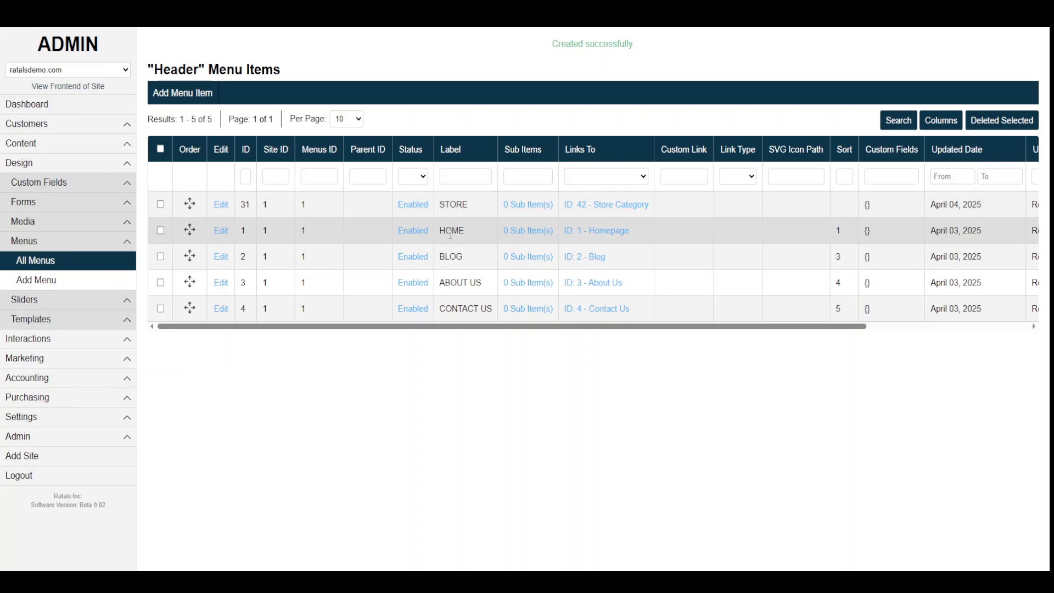
Check the storefront's new STORE link, move STORE just below HOME, and reload the blog page.
{"action": "key", "text": "ctrl+Tab"}
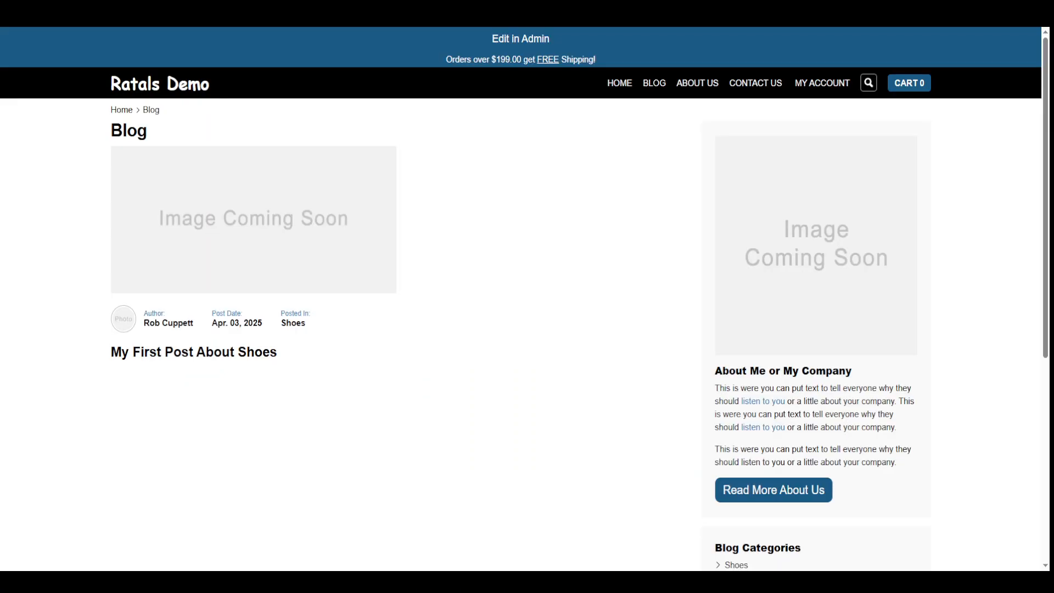
{"action": "key", "text": "F5"}
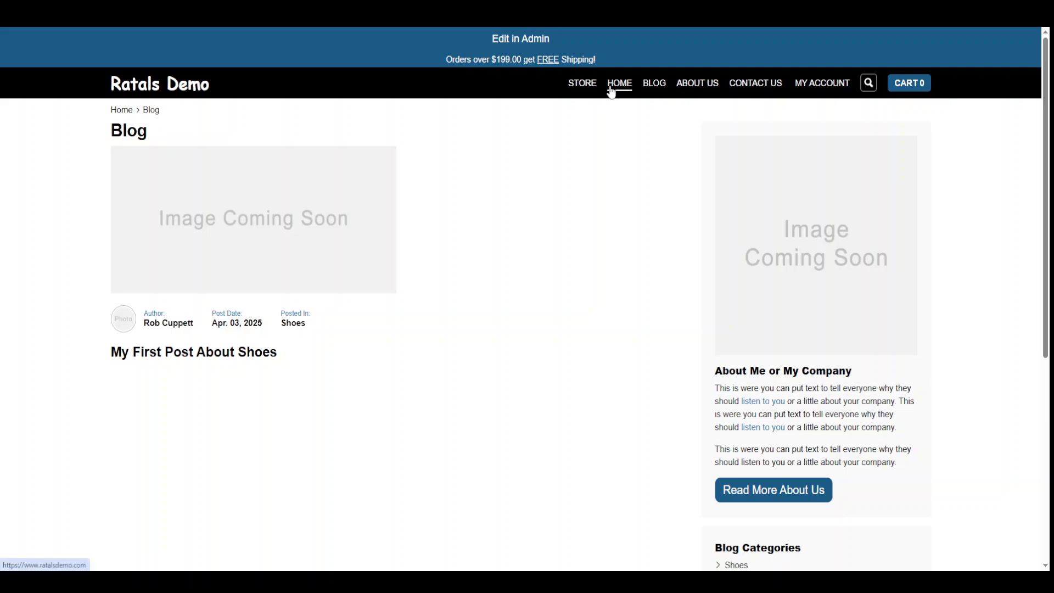
{"action": "key", "text": "ctrl+Tab"}
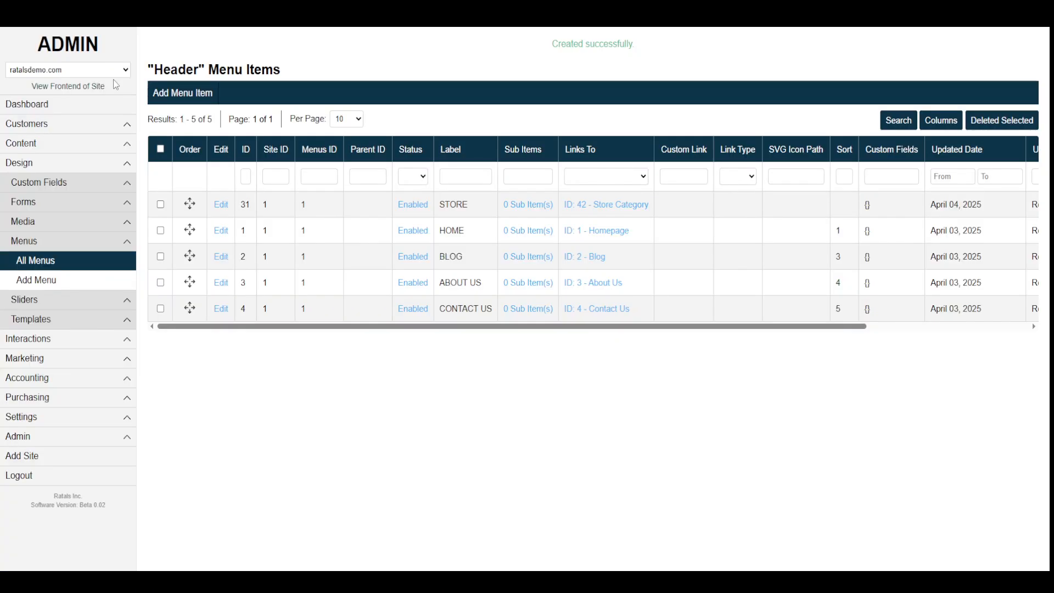
{"action": "left_click_drag", "start_coordinate": [189, 204], "coordinate": [192, 235]}
{"action": "key", "text": "ctrl+Tab"}
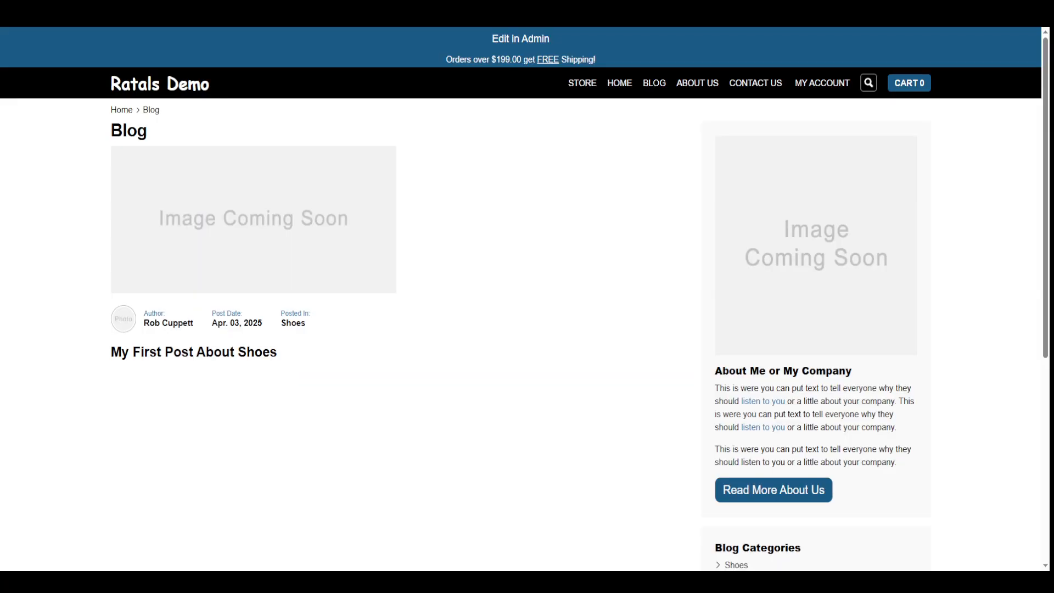
{"action": "key", "text": "F5"}
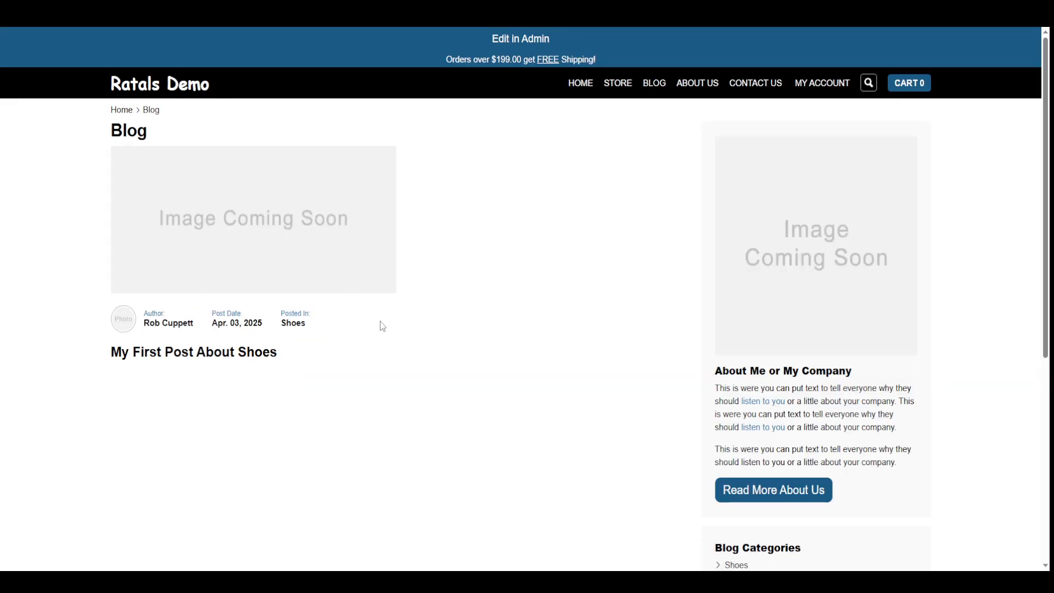
From STORE, open the Length 30 Triangles product, switch it to Length 31, and add it to the cart.
{"action": "left_click", "coordinate": [617, 84]}
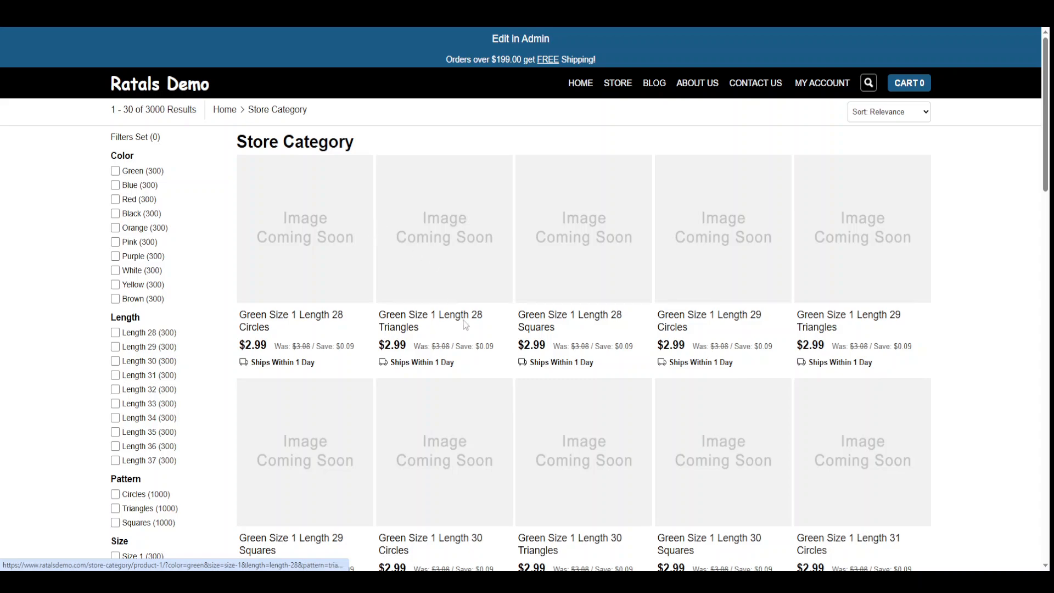
{"action": "left_click", "coordinate": [607, 445]}
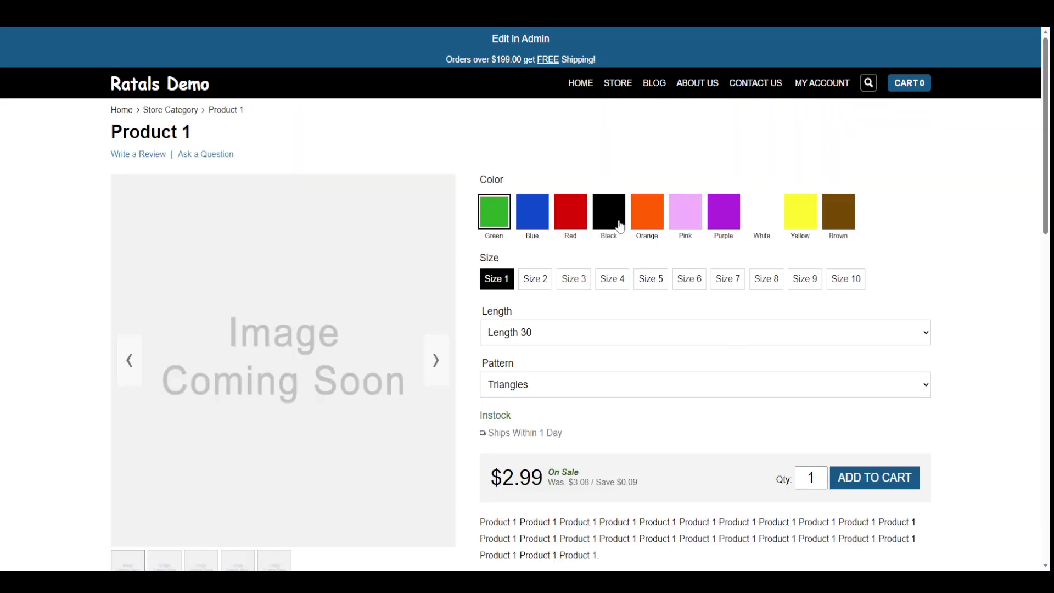
{"action": "left_click", "coordinate": [680, 332]}
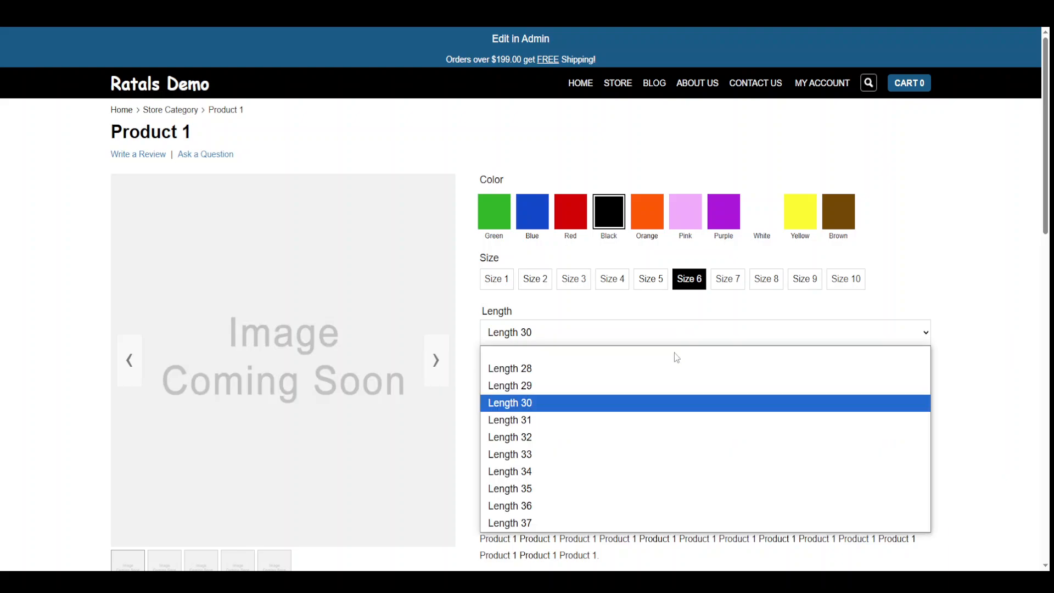
{"action": "left_click", "coordinate": [673, 419]}
{"action": "left_click", "coordinate": [872, 479]}
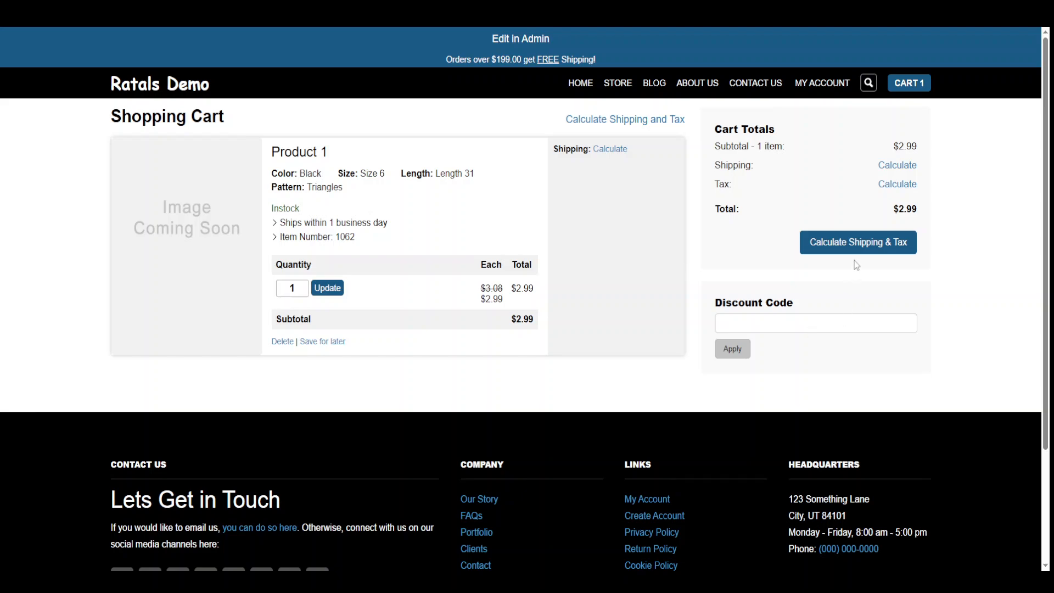
Open the shipping and tax form and enter the customer's first name, last name and e-mail address.
{"action": "left_click", "coordinate": [610, 127]}
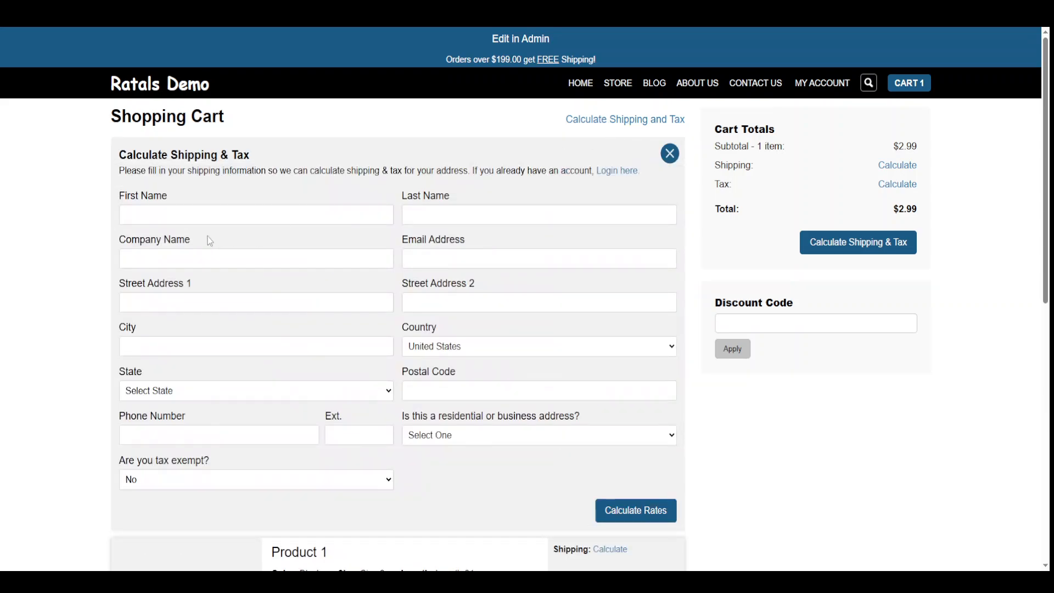
{"action": "left_click", "coordinate": [163, 209]}
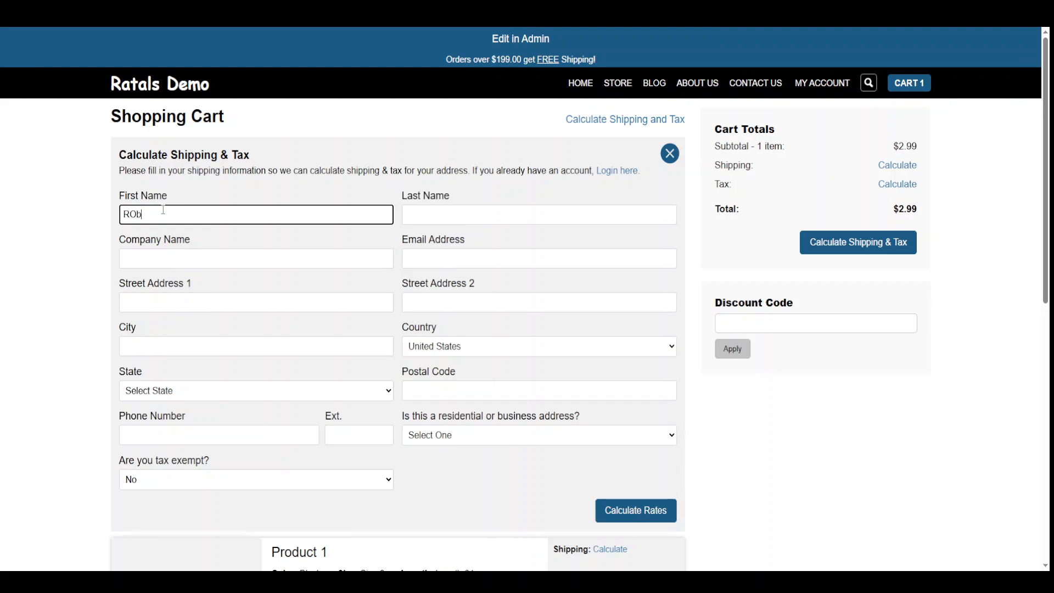
{"action": "key", "text": "Tab"}
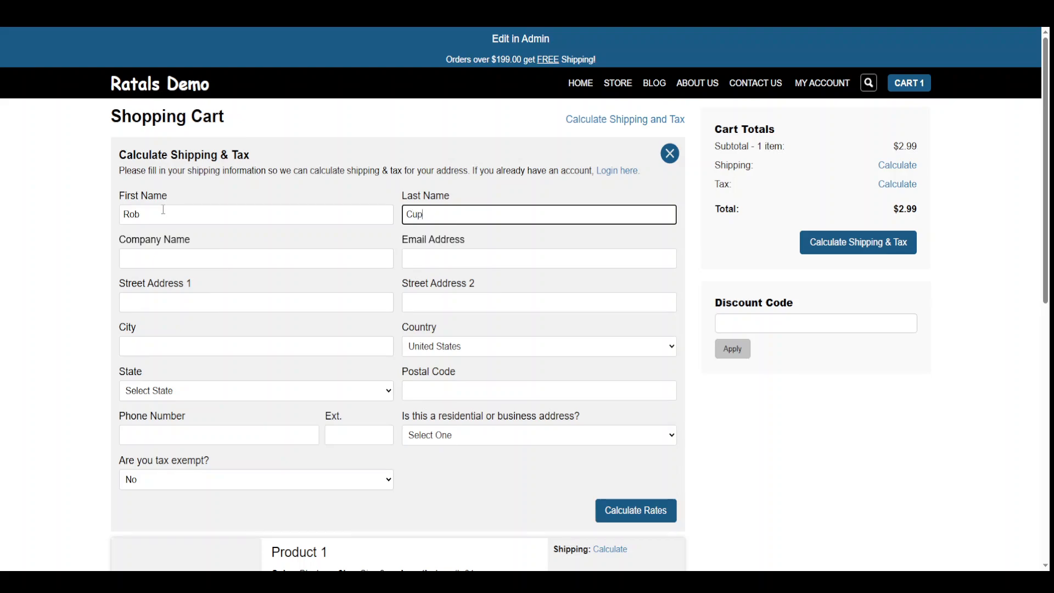
{"action": "key", "text": "Tab"}
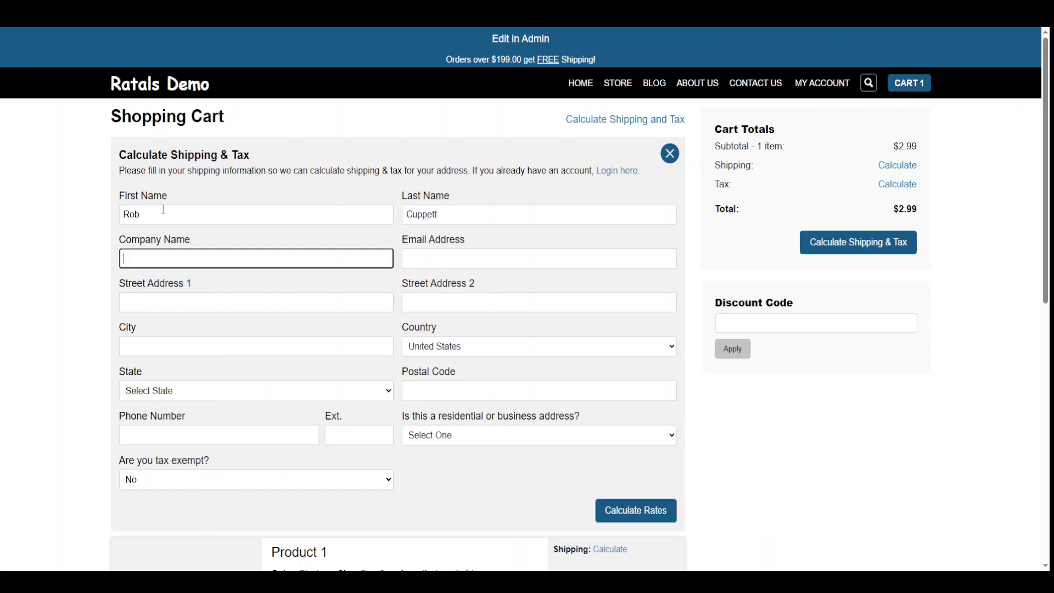
{"action": "key", "text": "Tab"}
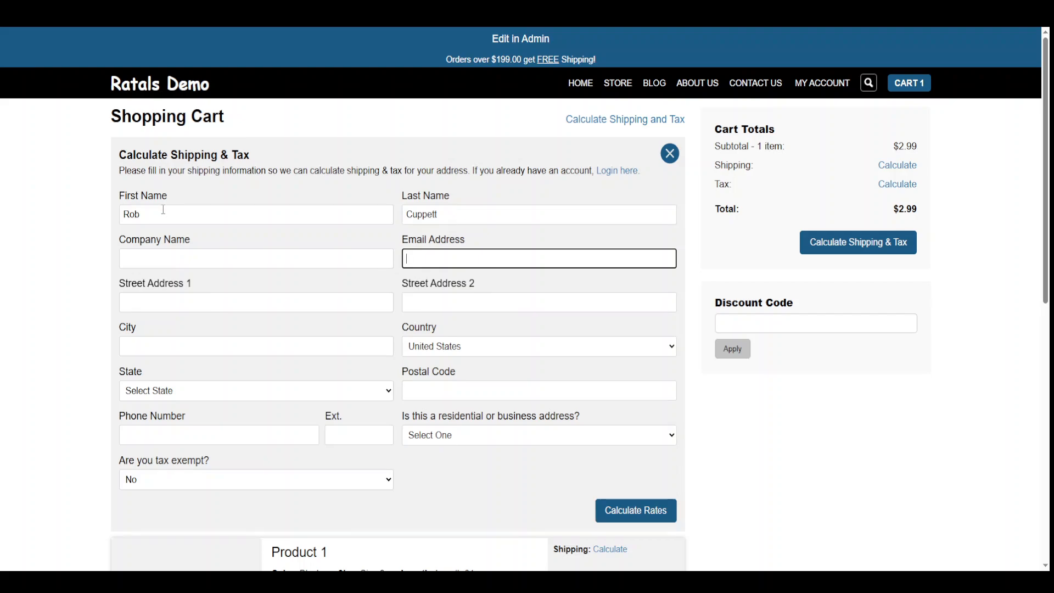
{"action": "key", "text": "Tab"}
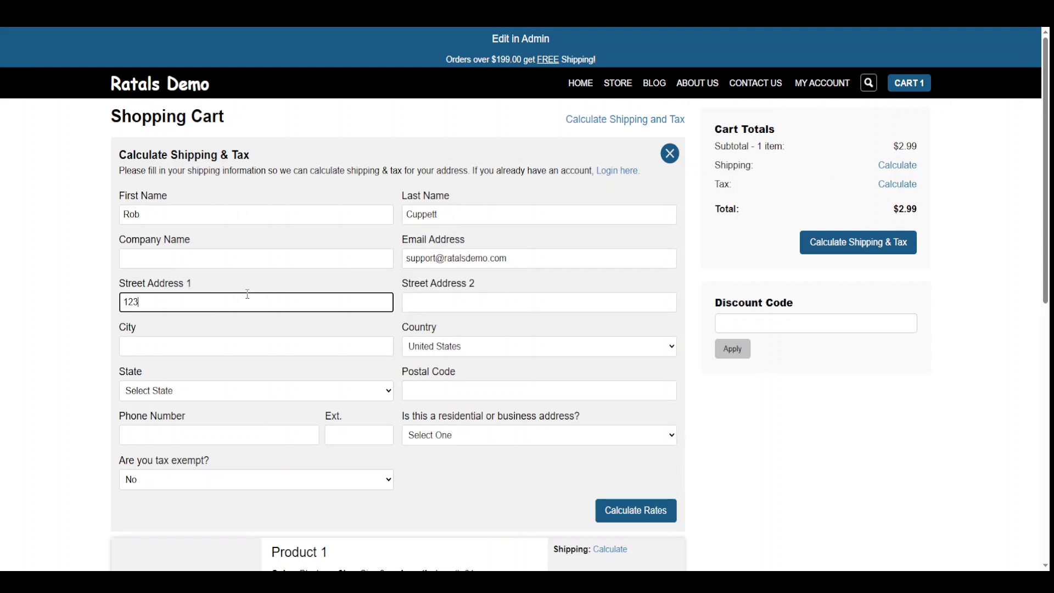
Enter the street address, city, state Utah, ZIP code and phone, mark it Residential, and calculate rates.
{"action": "type", "text": "123 Something Lane"}
{"action": "key", "text": "Tab"}
{"action": "key", "text": "Tab"}
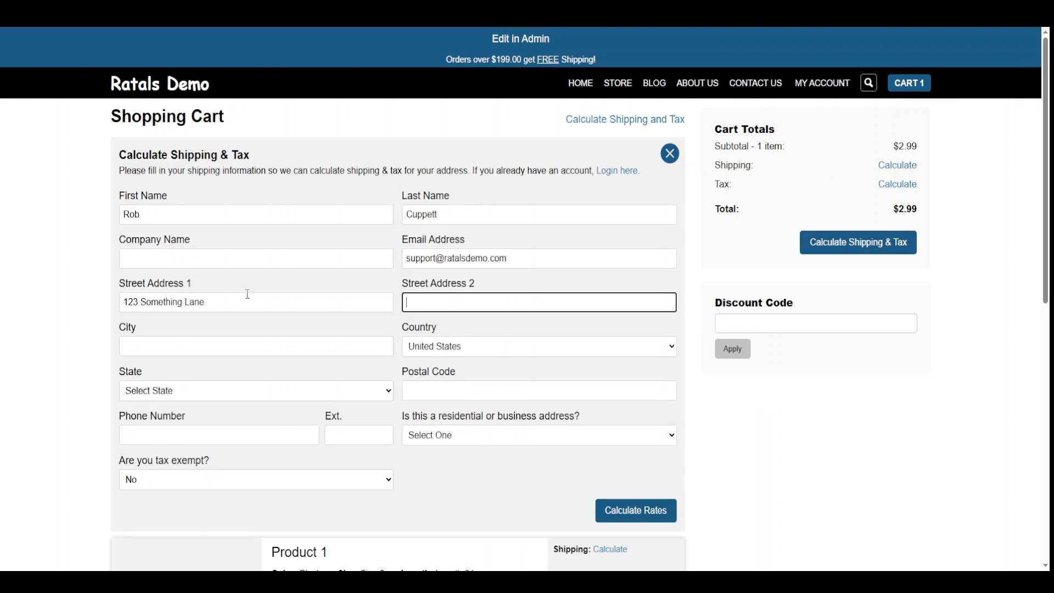
{"action": "type", "text": "Ci"}
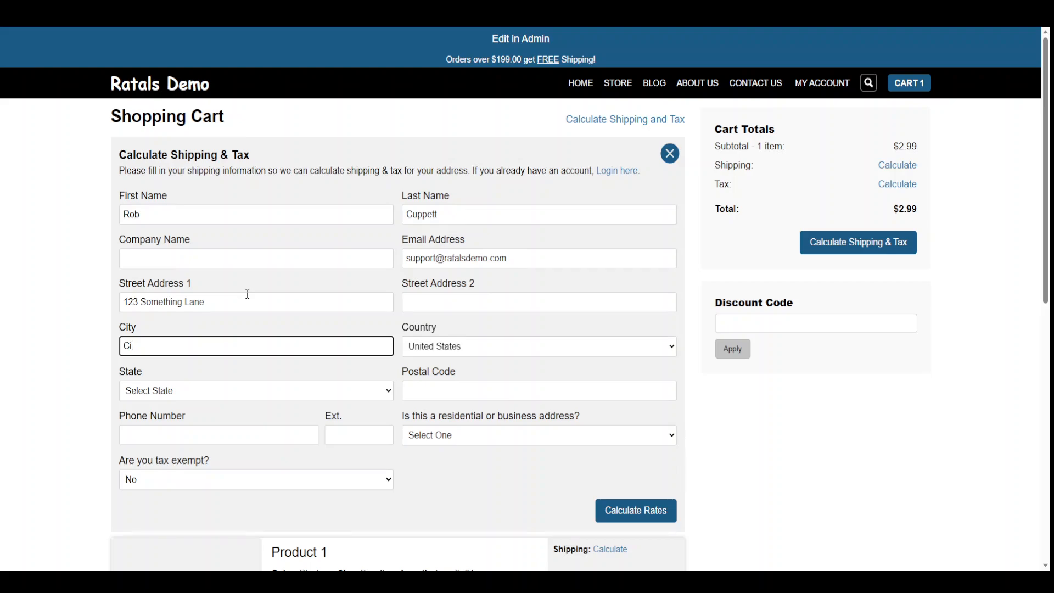
{"action": "type", "text": "ty"}
{"action": "key", "text": "Tab"}
{"action": "key", "text": "Tab"}
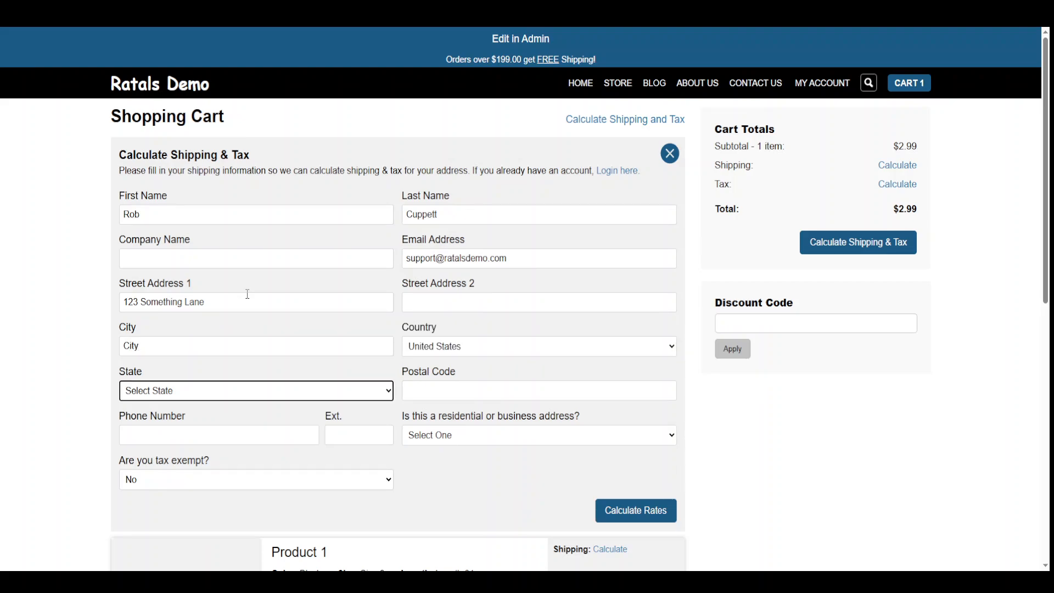
{"action": "key", "text": "u"}
{"action": "key", "text": "Tab"}
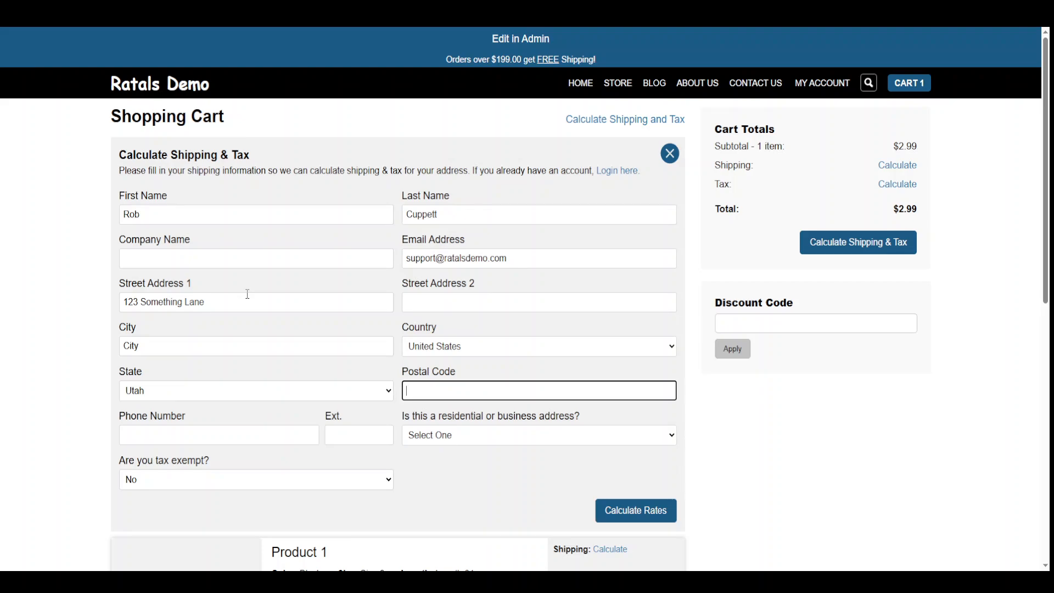
{"action": "type", "text": "84101"}
{"action": "key", "text": "Tab"}
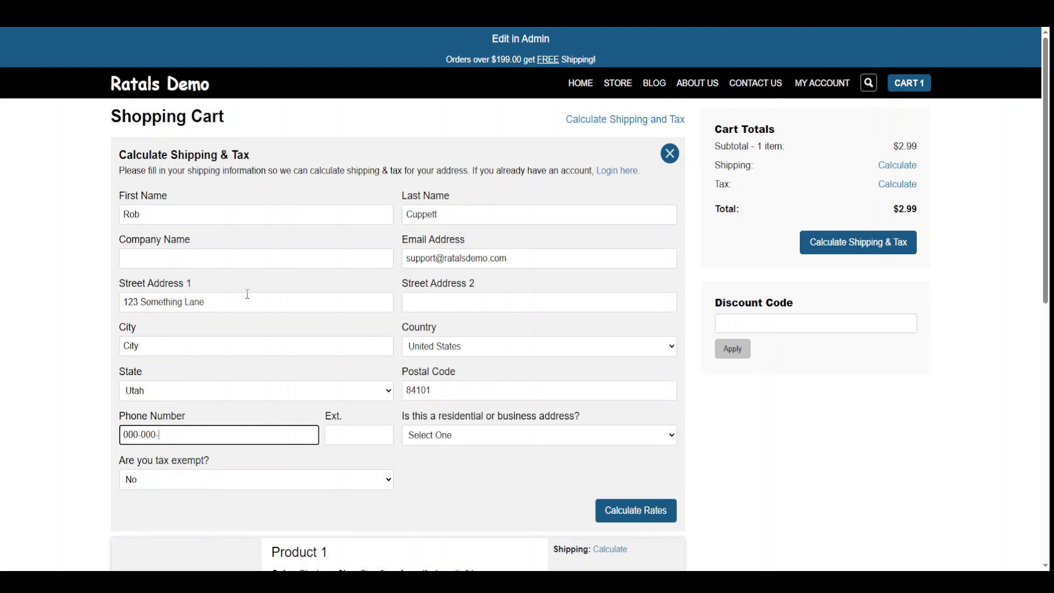
{"action": "type", "text": "000-000-0000"}
{"action": "left_click", "coordinate": [514, 441]}
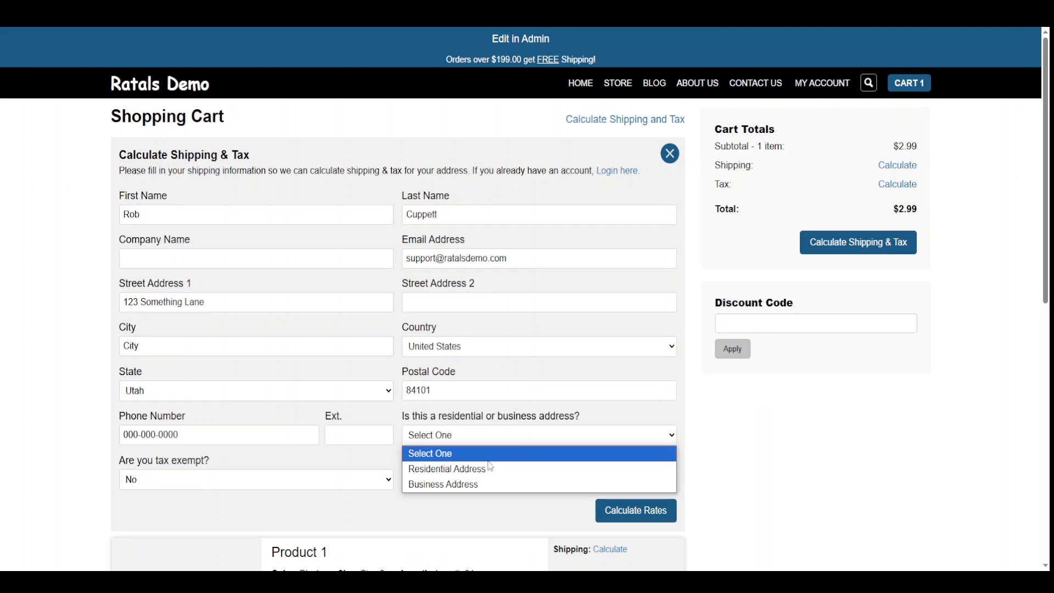
{"action": "left_click", "coordinate": [429, 468]}
{"action": "left_click", "coordinate": [632, 516]}
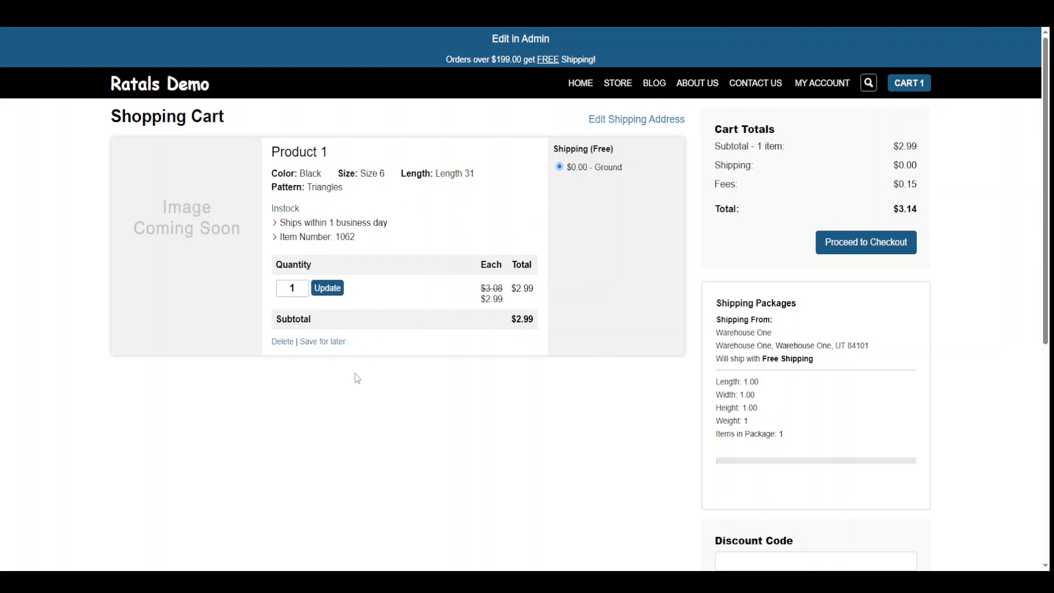
Copy the cart item number 1062 and switch back to the admin tab.
{"action": "scroll", "coordinate": [357, 380], "scroll_direction": "down", "scroll_amount": 4}
{"action": "scroll", "coordinate": [357, 383], "scroll_direction": "up", "scroll_amount": 3}
{"action": "left_click_drag", "start_coordinate": [360, 179], "coordinate": [335, 181]}
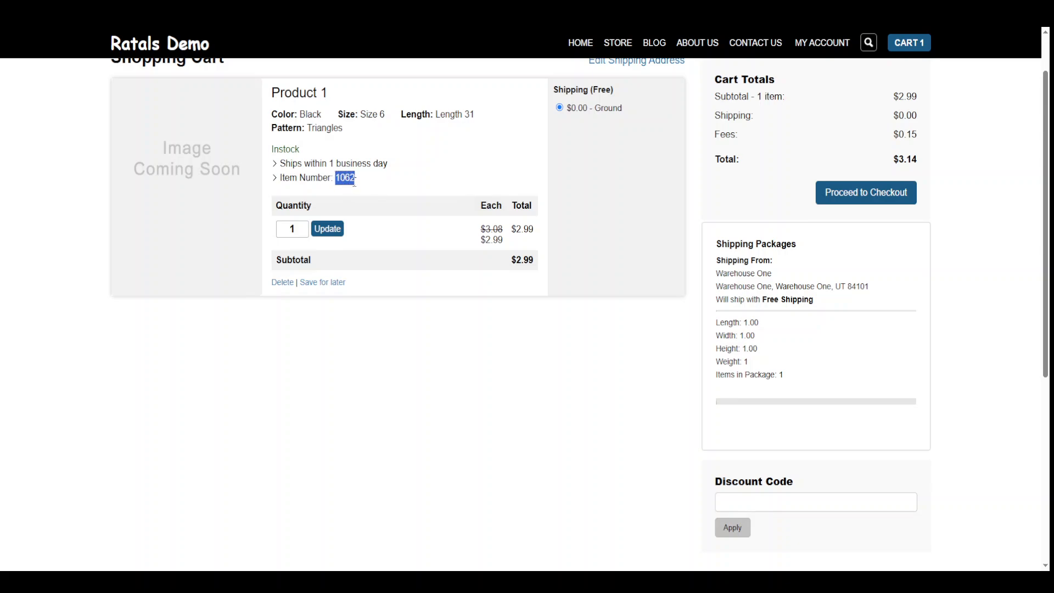
{"action": "scroll", "coordinate": [399, 395], "scroll_direction": "up", "scroll_amount": 1}
{"action": "scroll", "coordinate": [400, 395], "scroll_direction": "up", "scroll_amount": 1}
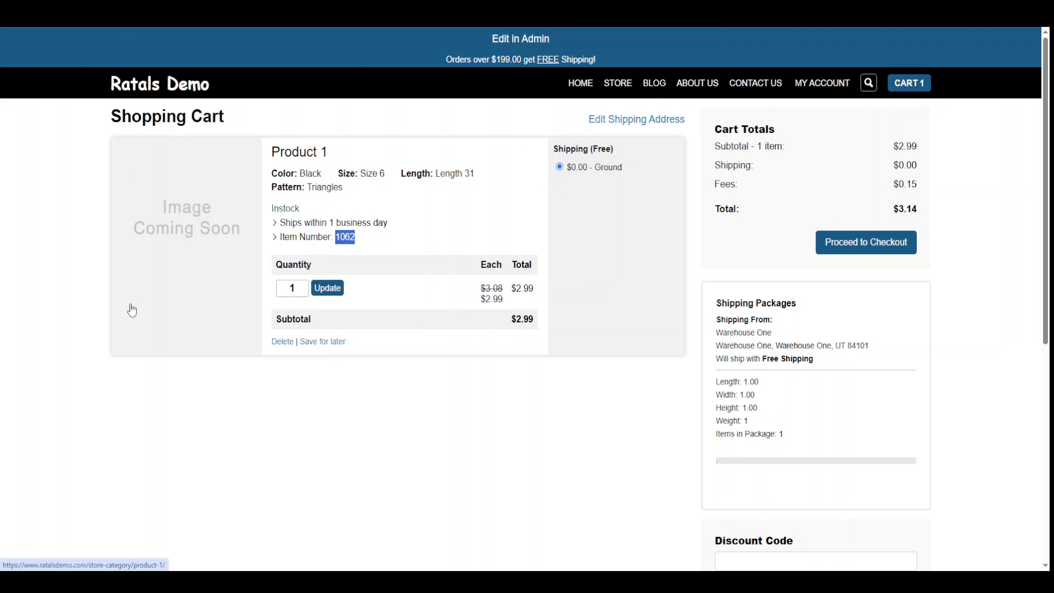
{"action": "key", "text": "ctrl+f"}
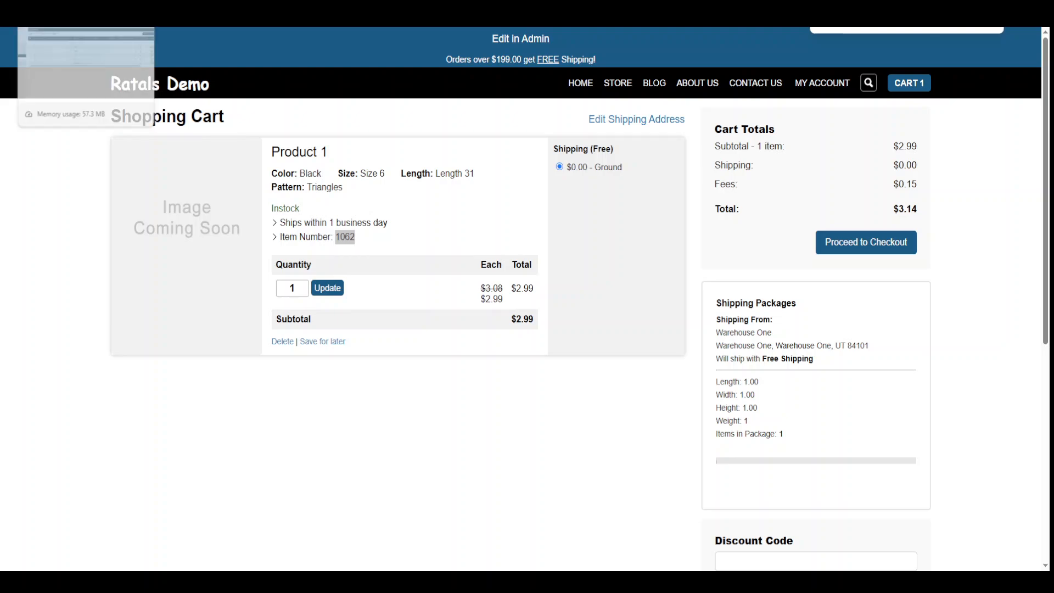
{"action": "left_click", "coordinate": [77, 9]}
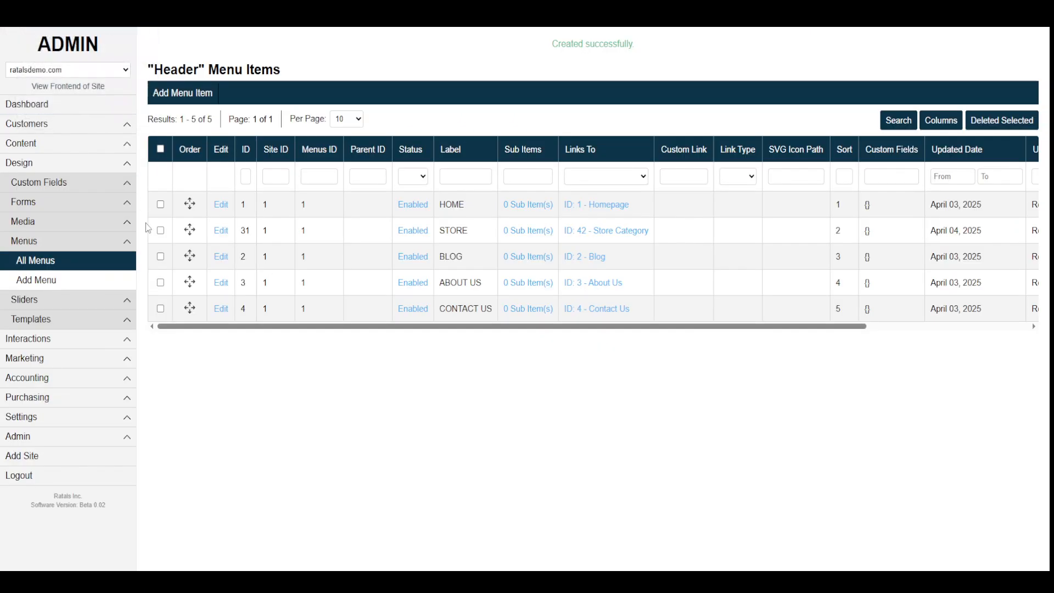
Open the full inventory list, filter it by ID, and open item 1062 for editing.
{"action": "left_click", "coordinate": [51, 402]}
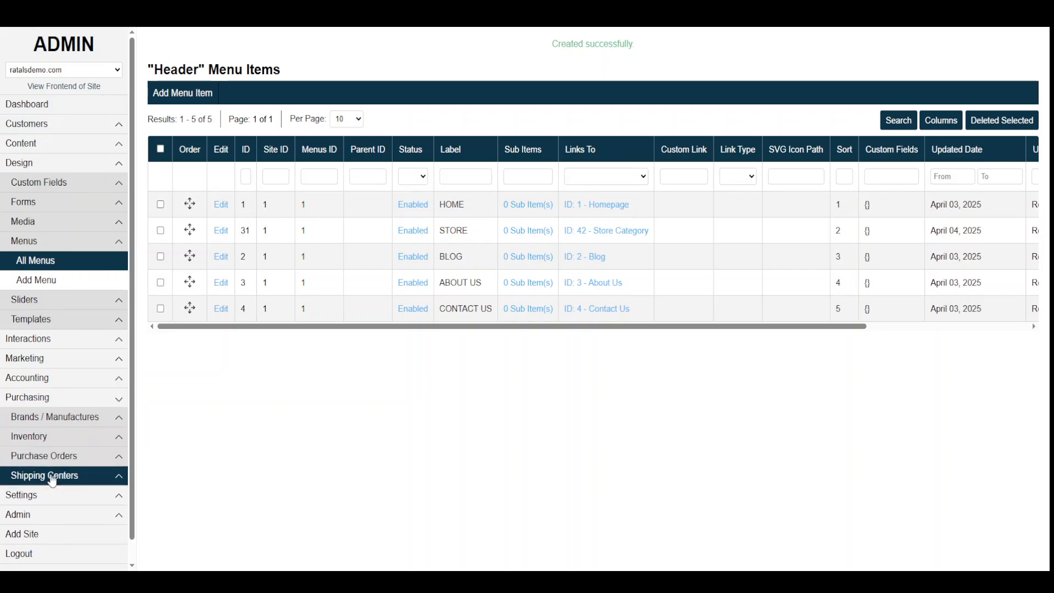
{"action": "left_click", "coordinate": [53, 439]}
{"action": "left_click", "coordinate": [52, 456]}
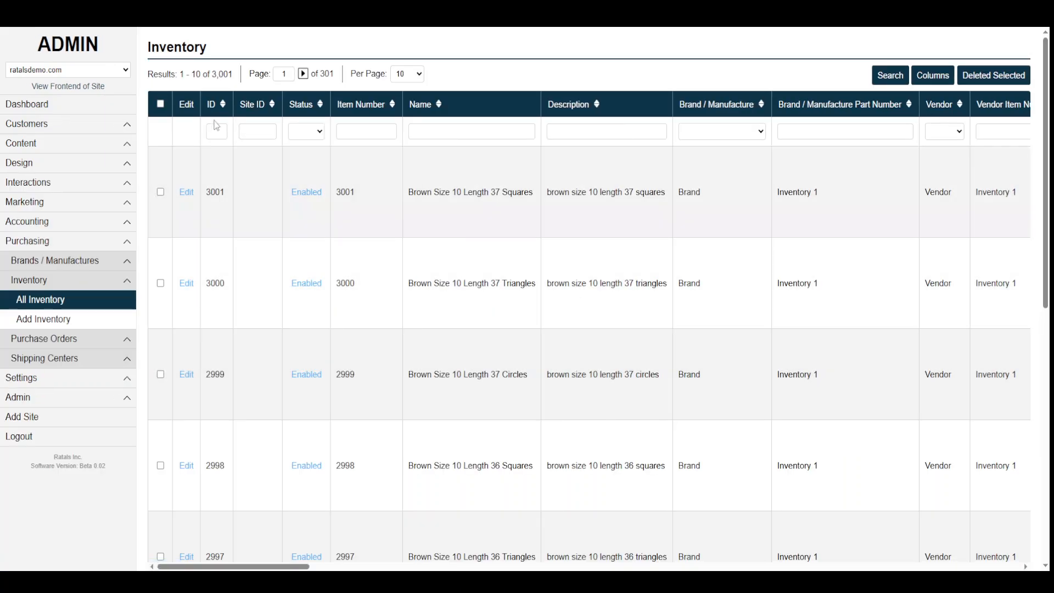
{"action": "left_click", "coordinate": [216, 131]}
{"action": "type", "text": "1052"}
{"action": "key", "text": "Return"}
{"action": "left_click", "coordinate": [187, 192]}
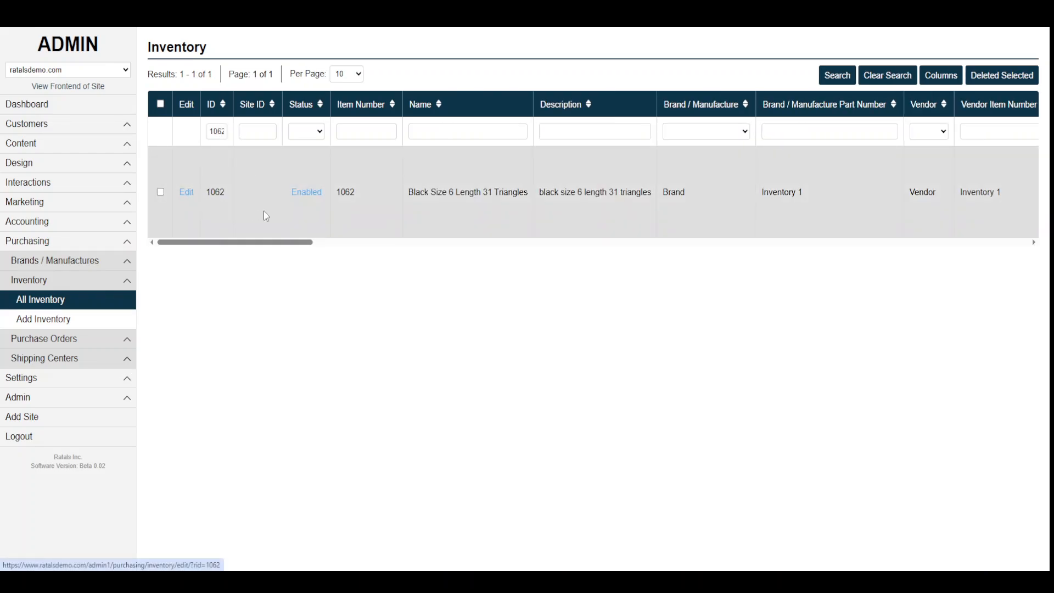
Set item 1062's shipping carrier to USPS and save the inventory item.
{"action": "scroll", "coordinate": [263, 211], "scroll_direction": "down", "scroll_amount": 15}
{"action": "scroll", "coordinate": [365, 346], "scroll_direction": "down", "scroll_amount": 7}
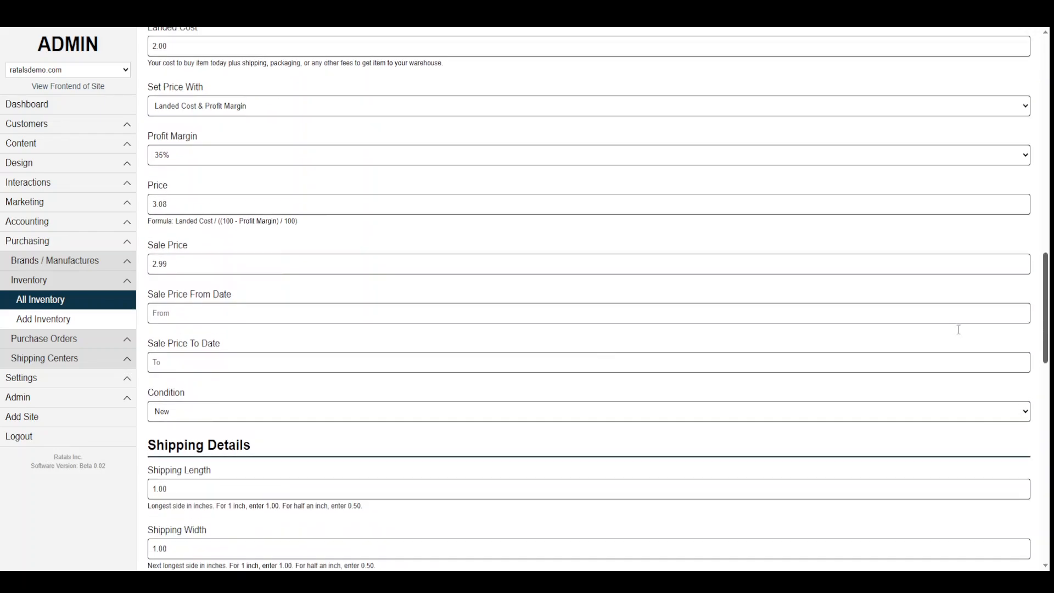
{"action": "scroll", "coordinate": [298, 363], "scroll_direction": "down", "scroll_amount": 2}
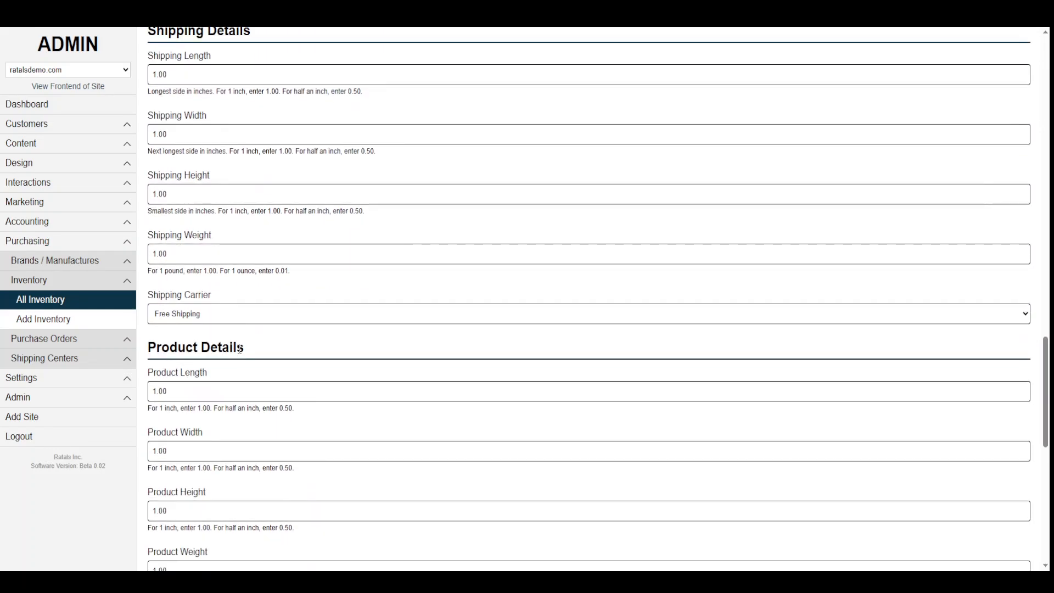
{"action": "left_click", "coordinate": [180, 316]}
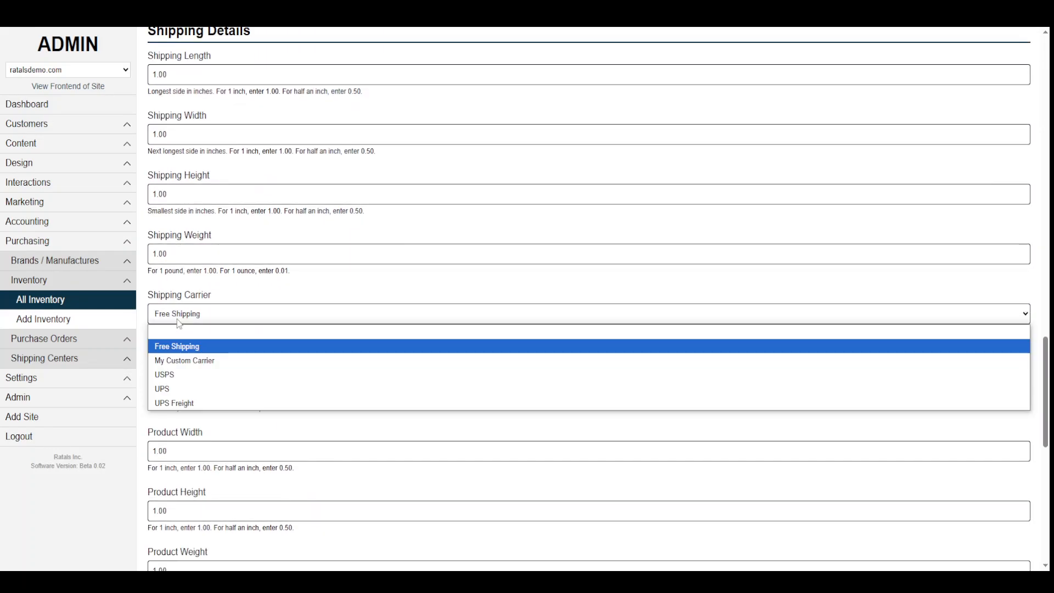
{"action": "left_click", "coordinate": [178, 375]}
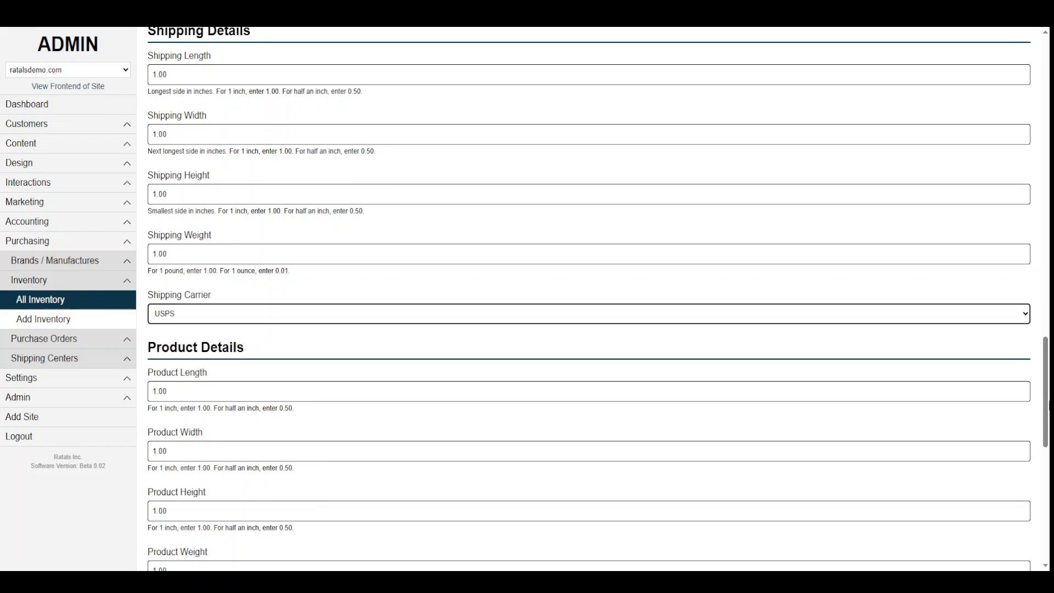
{"action": "scroll", "coordinate": [958, 415], "scroll_direction": "down", "scroll_amount": 10}
{"action": "left_click", "coordinate": [1006, 541]}
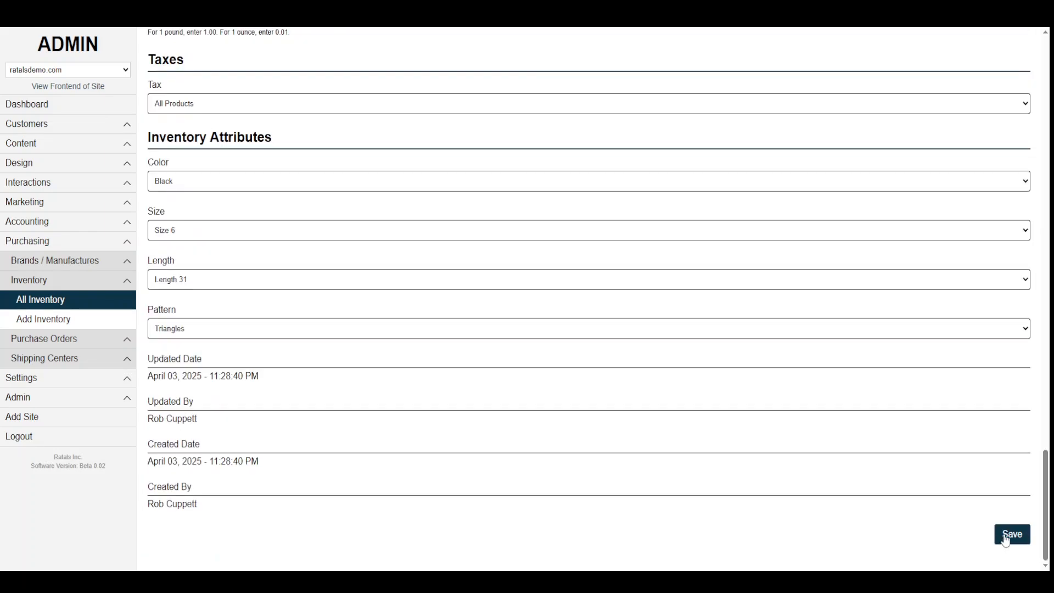
Reload the storefront cart to confirm the $9.19 USPS ground shipping, then return to the store listing.
{"action": "left_click", "coordinate": [183, 12]}
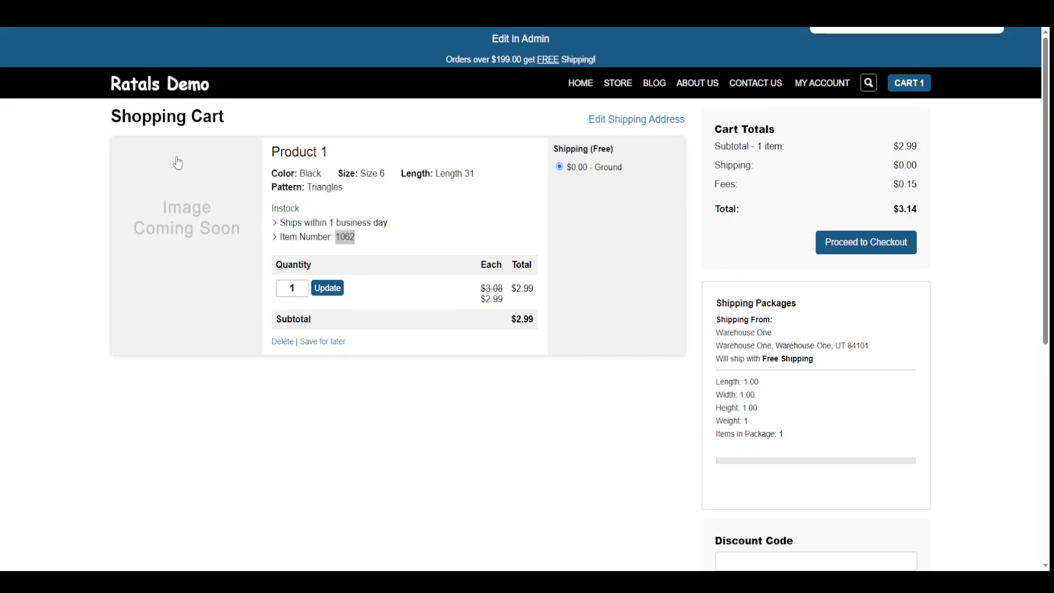
{"action": "left_click", "coordinate": [58, 17]}
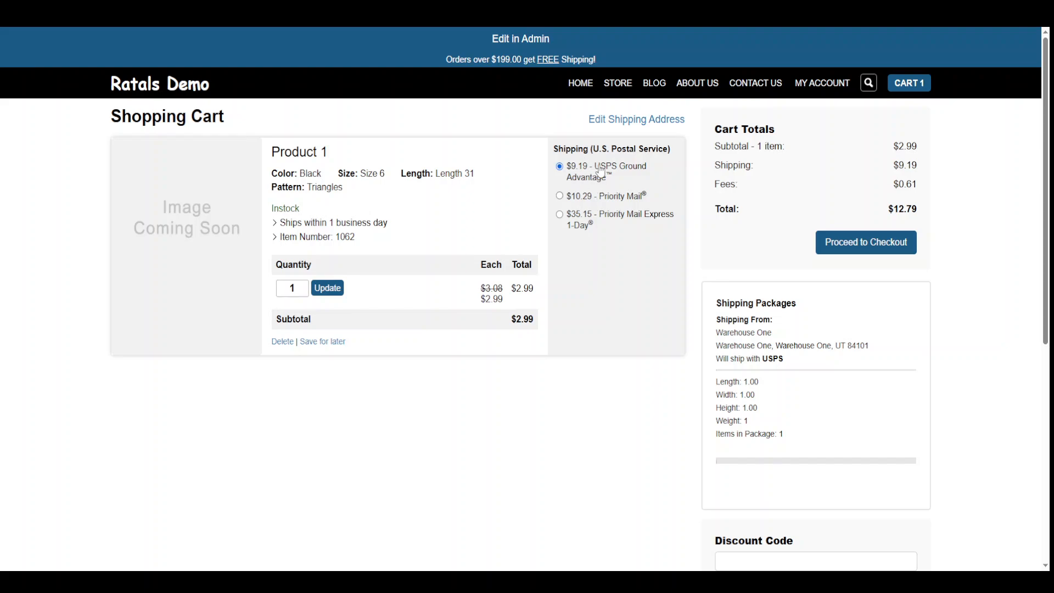
{"action": "left_click_drag", "start_coordinate": [891, 166], "coordinate": [933, 172]}
{"action": "left_click", "coordinate": [1012, 293]}
{"action": "left_click", "coordinate": [618, 83]}
Go to page 5 of the store and open the Green Size 5 Length 30 Squares product.
{"action": "scroll", "coordinate": [648, 437], "scroll_direction": "down", "scroll_amount": 6}
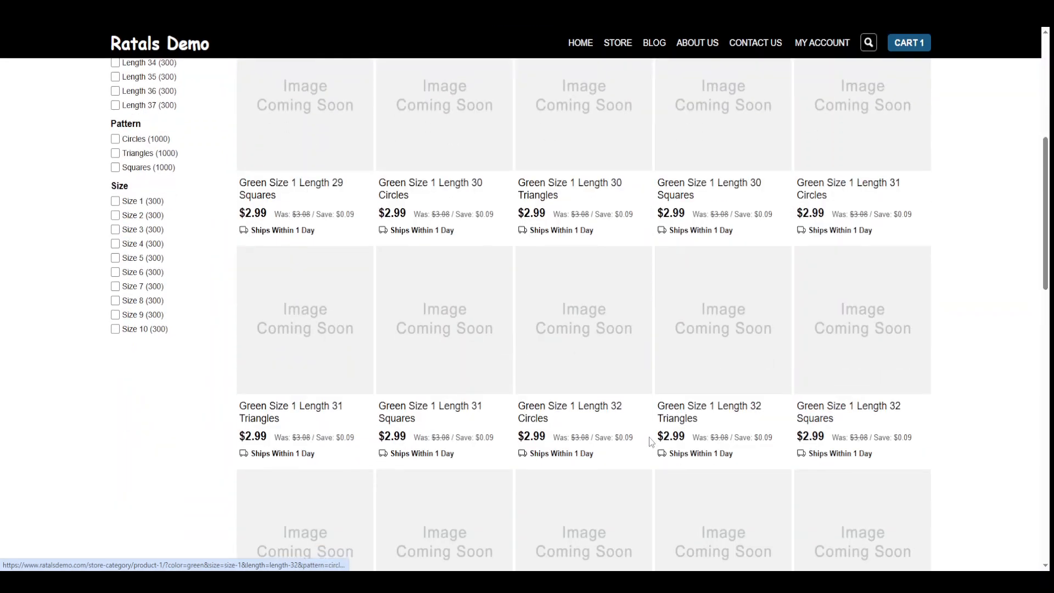
{"action": "scroll", "coordinate": [621, 317], "scroll_direction": "up", "scroll_amount": 5}
{"action": "scroll", "coordinate": [621, 317], "scroll_direction": "down", "scroll_amount": 20}
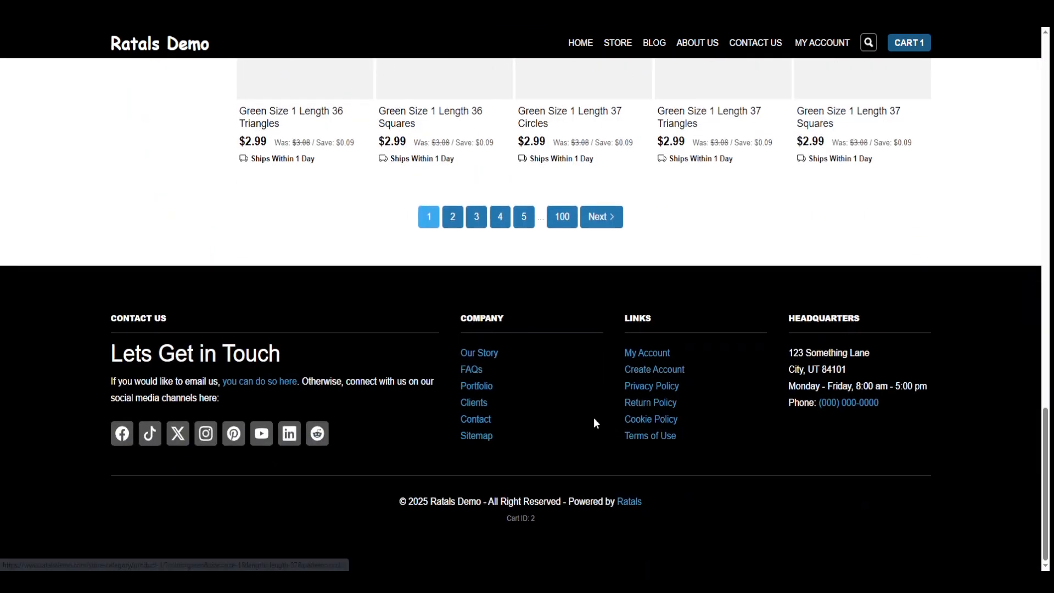
{"action": "left_click", "coordinate": [524, 217]}
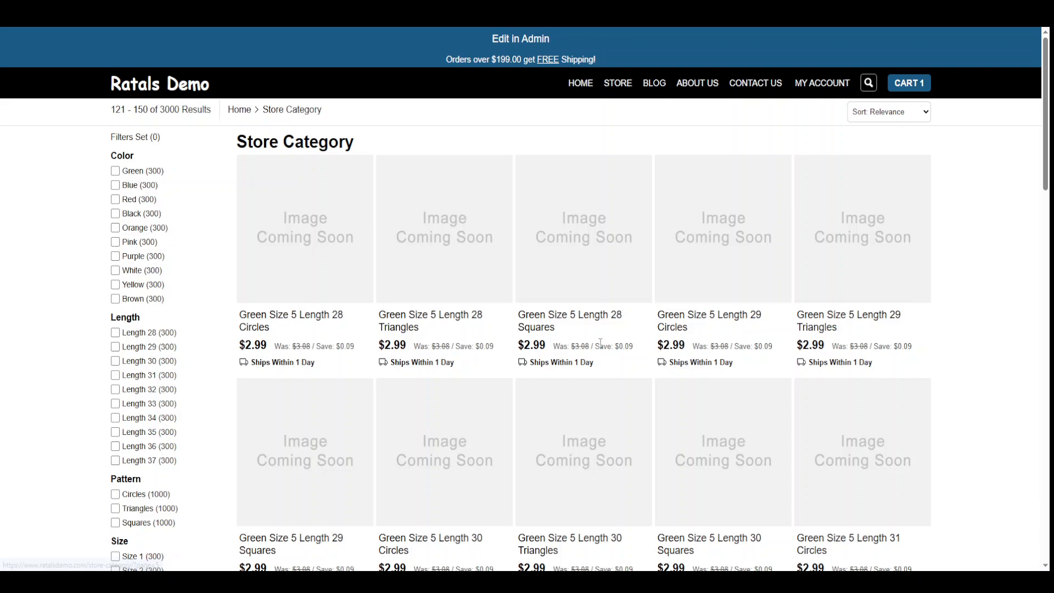
{"action": "left_click", "coordinate": [721, 454]}
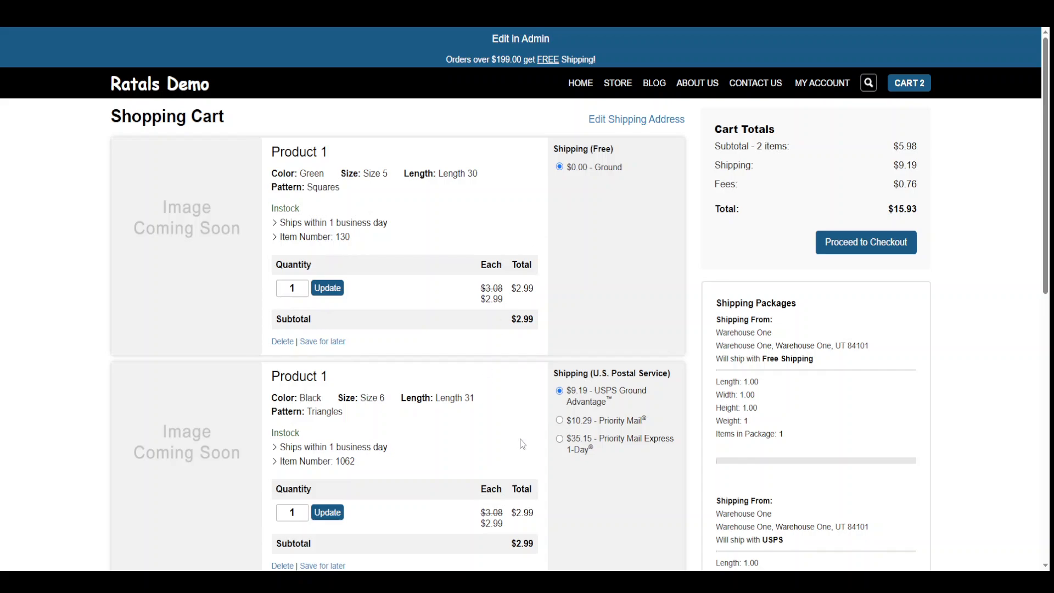
Check both item numbers and the $9.19 shipping charge in the cart, then proceed to checkout.
{"action": "left_click_drag", "start_coordinate": [622, 168], "coordinate": [542, 173]}
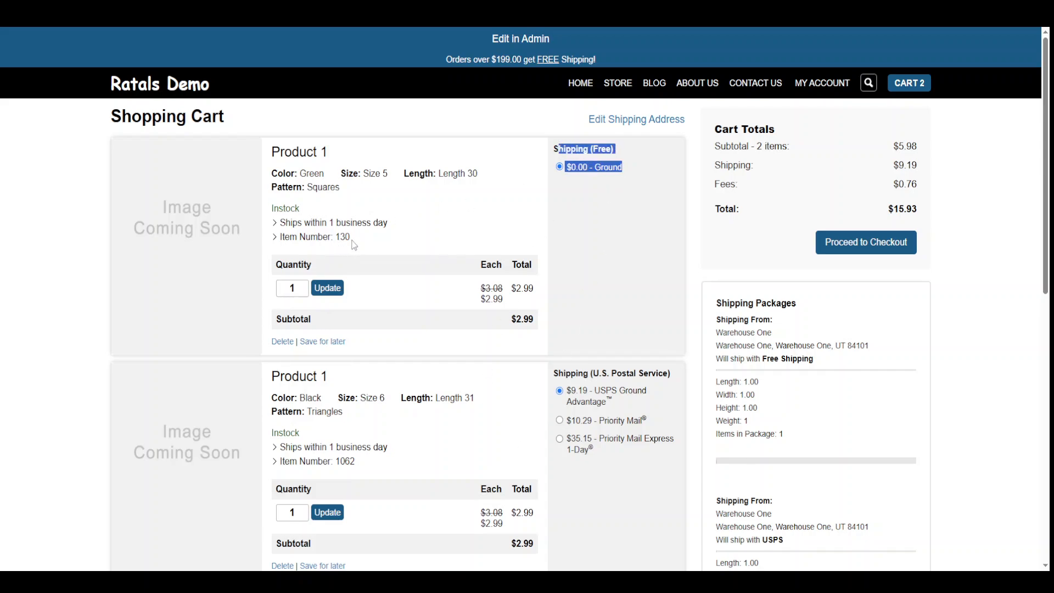
{"action": "left_click_drag", "start_coordinate": [352, 239], "coordinate": [334, 237]}
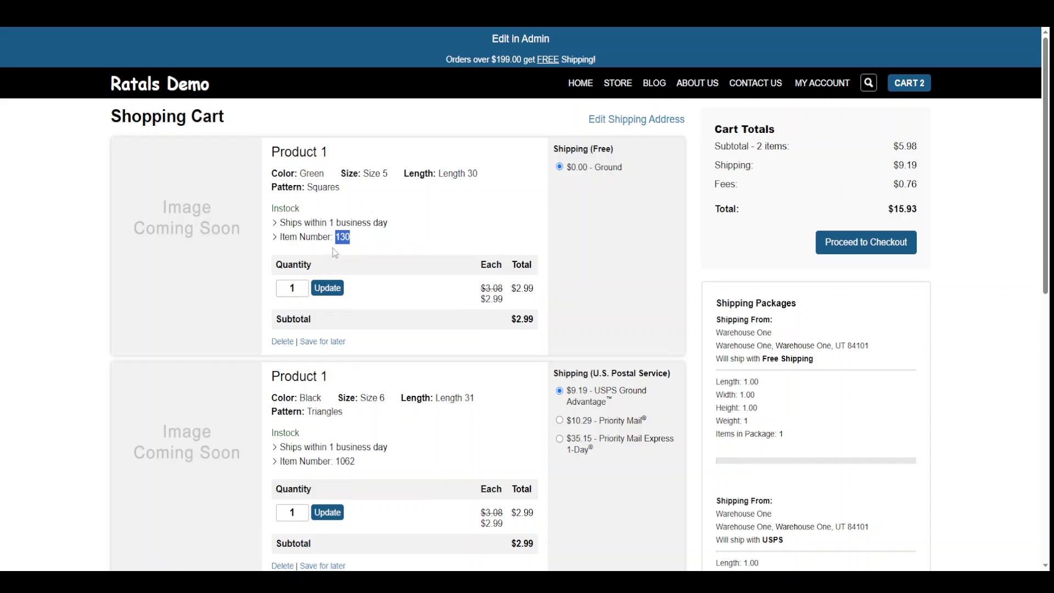
{"action": "left_click_drag", "start_coordinate": [357, 463], "coordinate": [350, 462]}
{"action": "left_click_drag", "start_coordinate": [351, 238], "coordinate": [340, 238]}
{"action": "left_click_drag", "start_coordinate": [358, 462], "coordinate": [330, 462]}
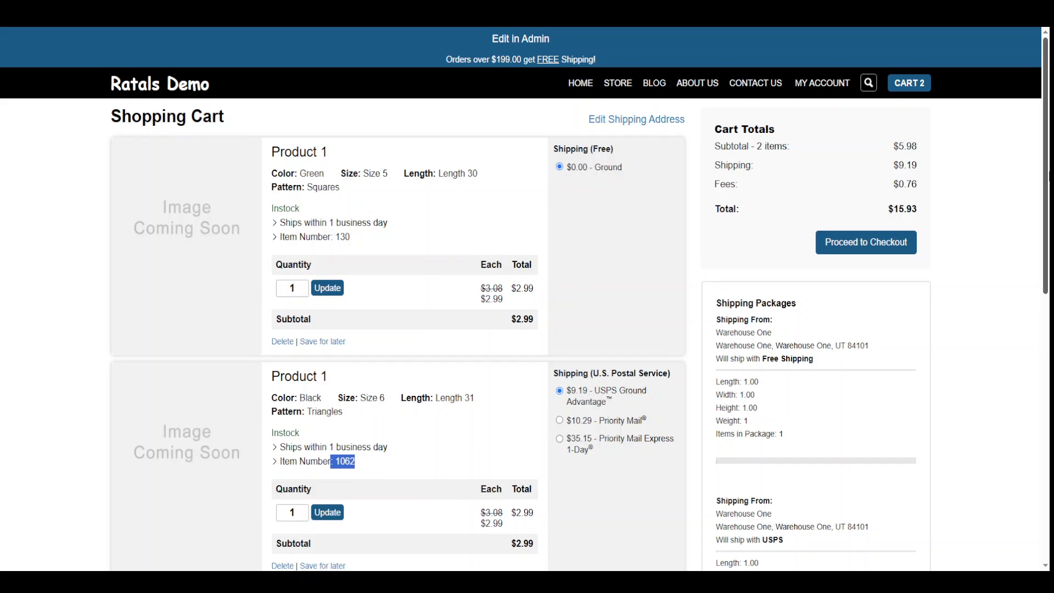
{"action": "left_click_drag", "start_coordinate": [890, 168], "coordinate": [929, 169]}
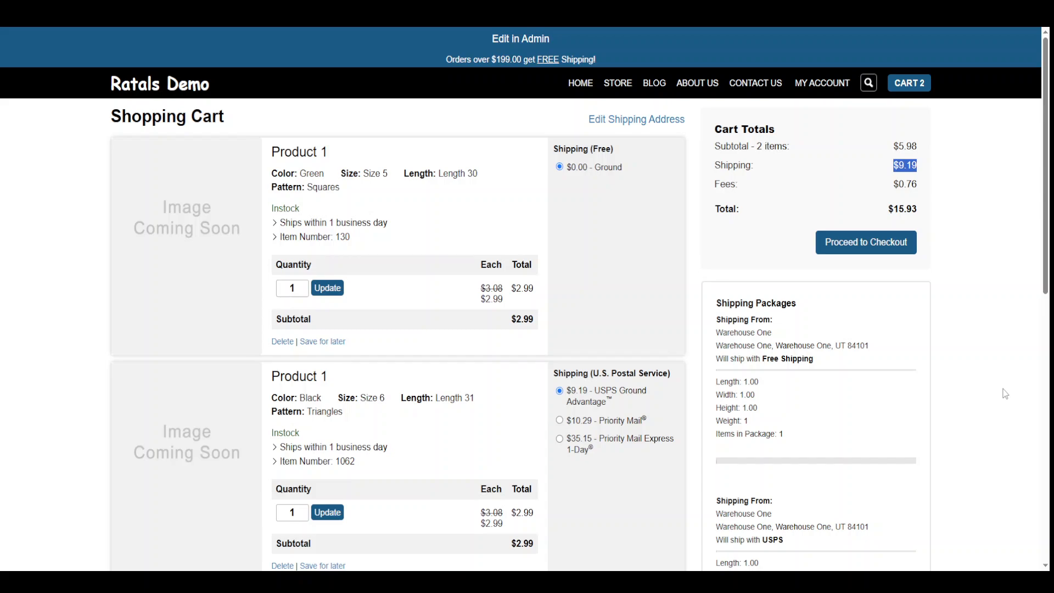
{"action": "scroll", "coordinate": [548, 332], "scroll_direction": "down", "scroll_amount": 1}
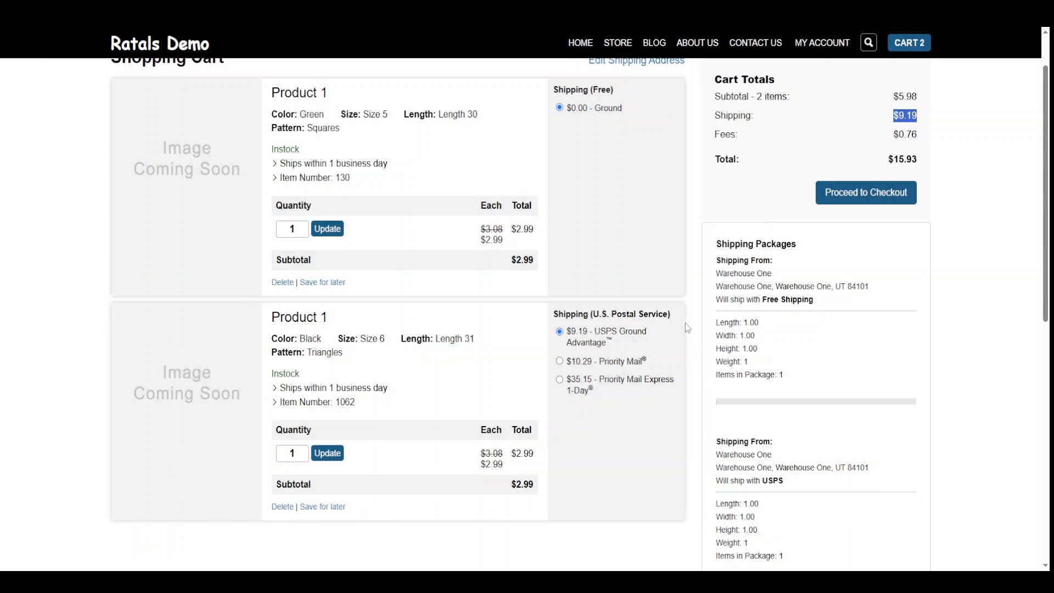
{"action": "left_click", "coordinate": [866, 196]}
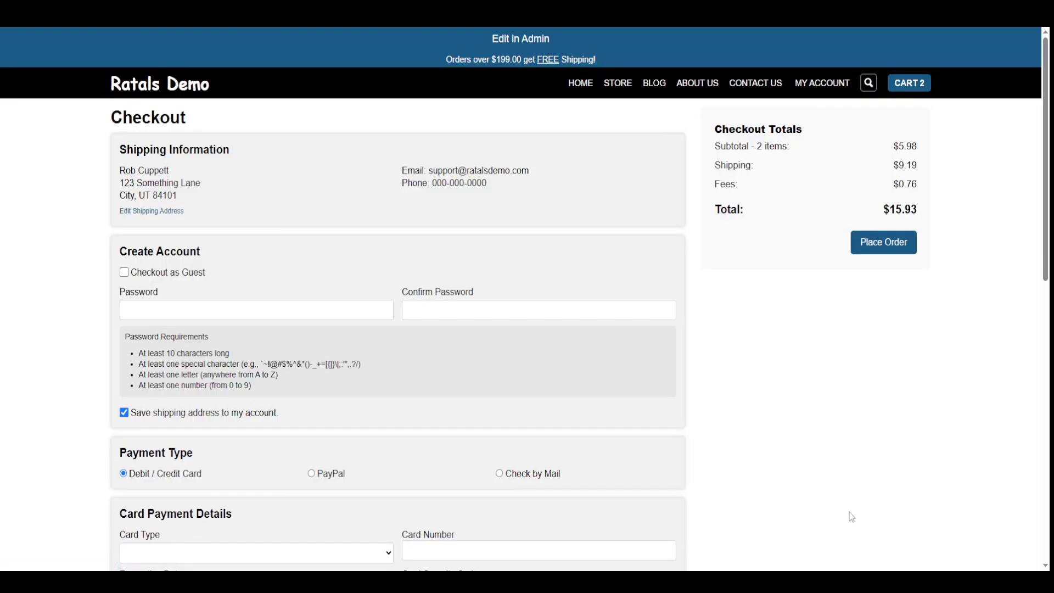
Enter and confirm an account password, choose Check by Mail payment, and place the order.
{"action": "left_click", "coordinate": [140, 305]}
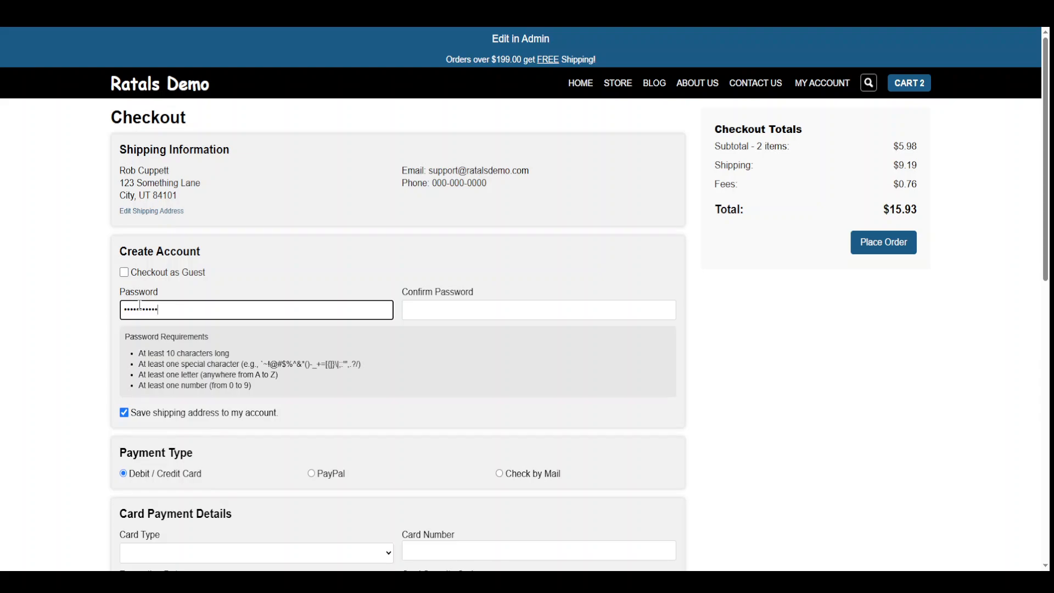
{"action": "key", "text": "Tab"}
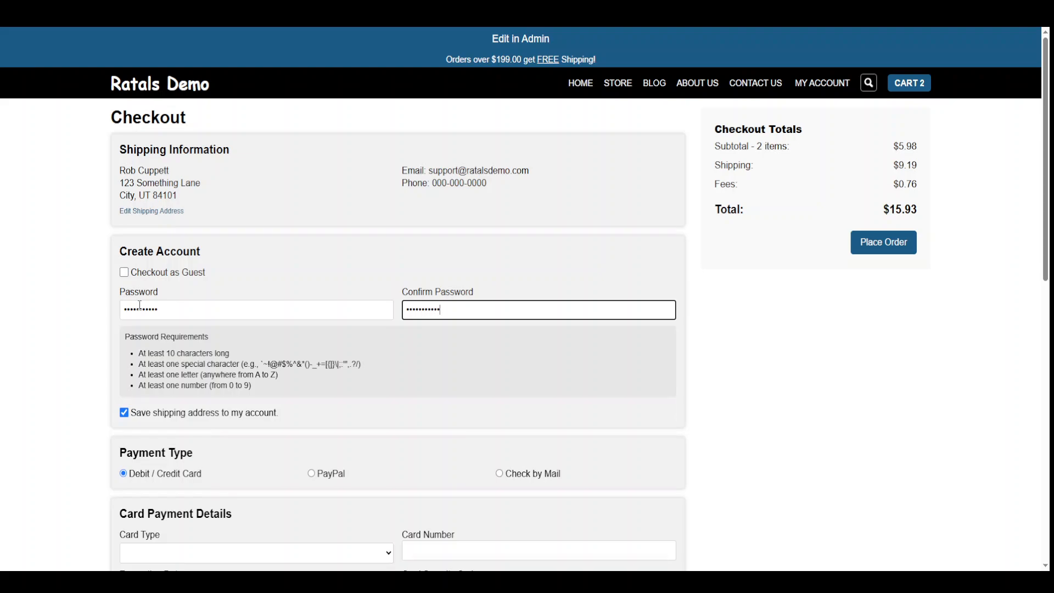
{"action": "scroll", "coordinate": [166, 317], "scroll_direction": "down", "scroll_amount": 2}
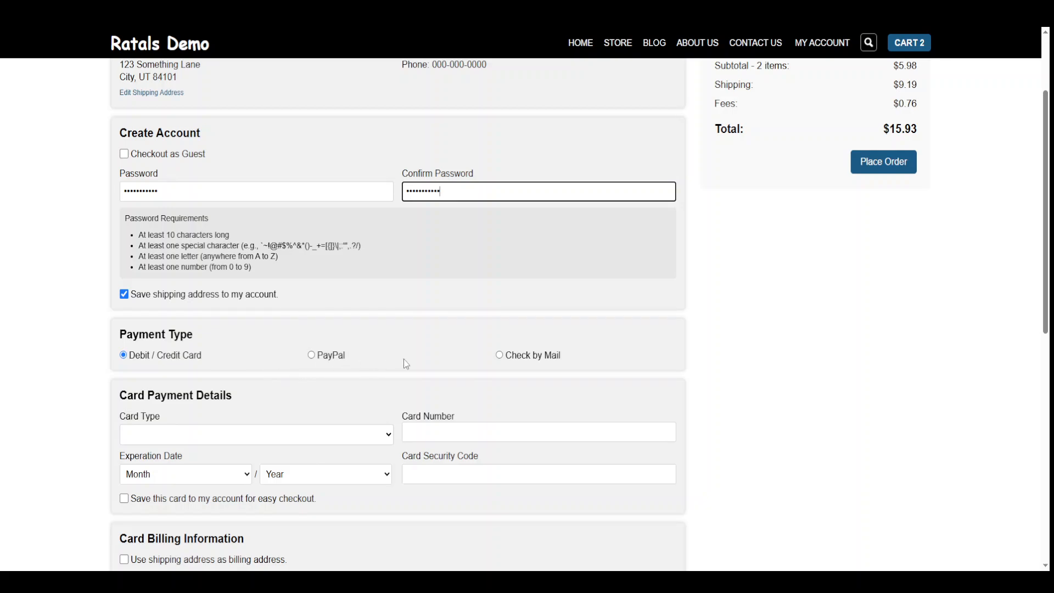
{"action": "left_click", "coordinate": [528, 356]}
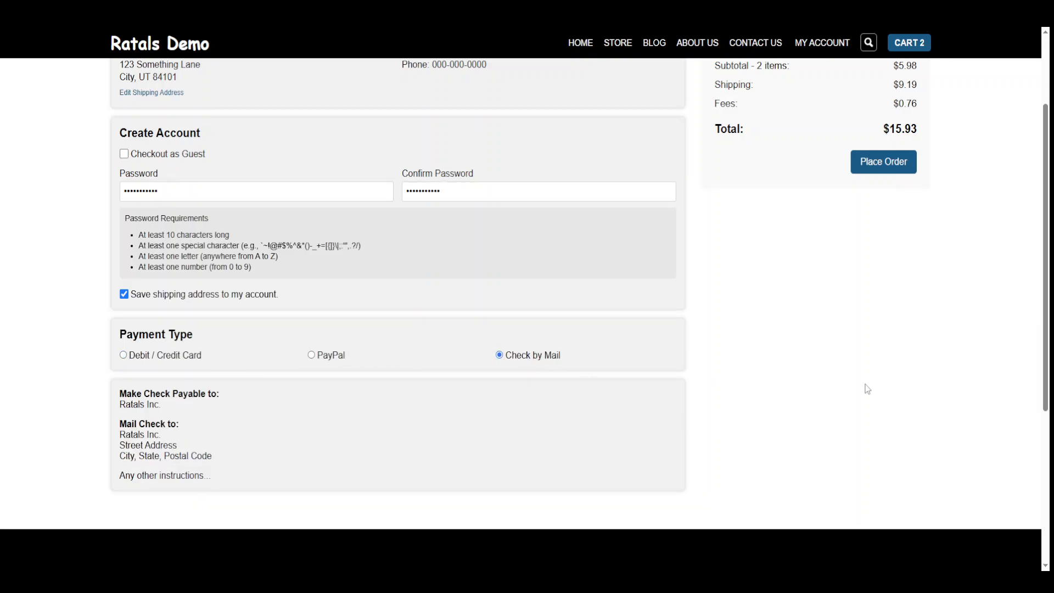
{"action": "left_click", "coordinate": [884, 170]}
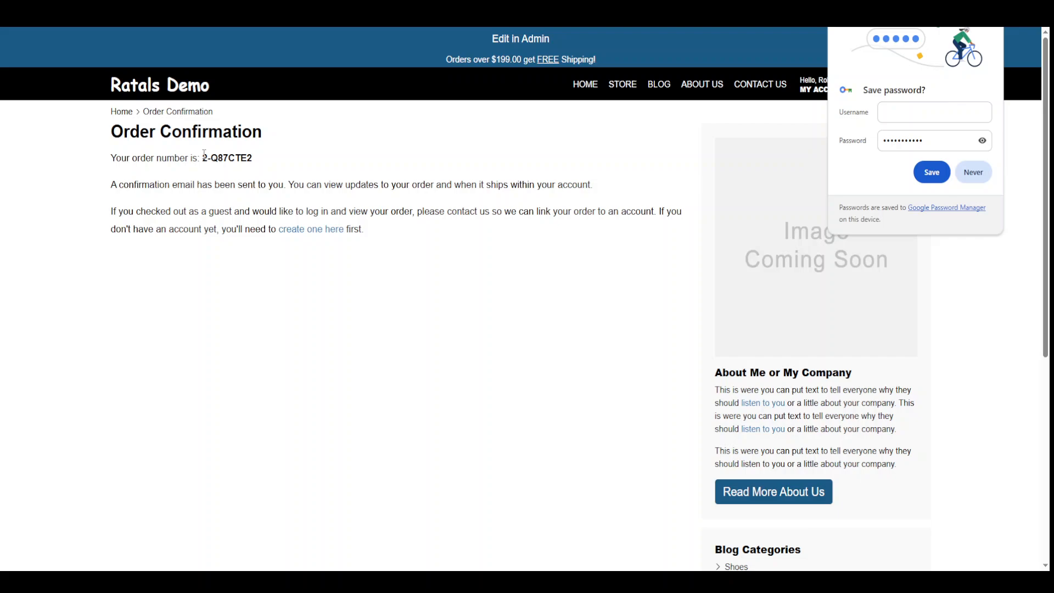
{"action": "left_click_drag", "start_coordinate": [203, 156], "coordinate": [210, 158]}
{"action": "left_click", "coordinate": [208, 158]}
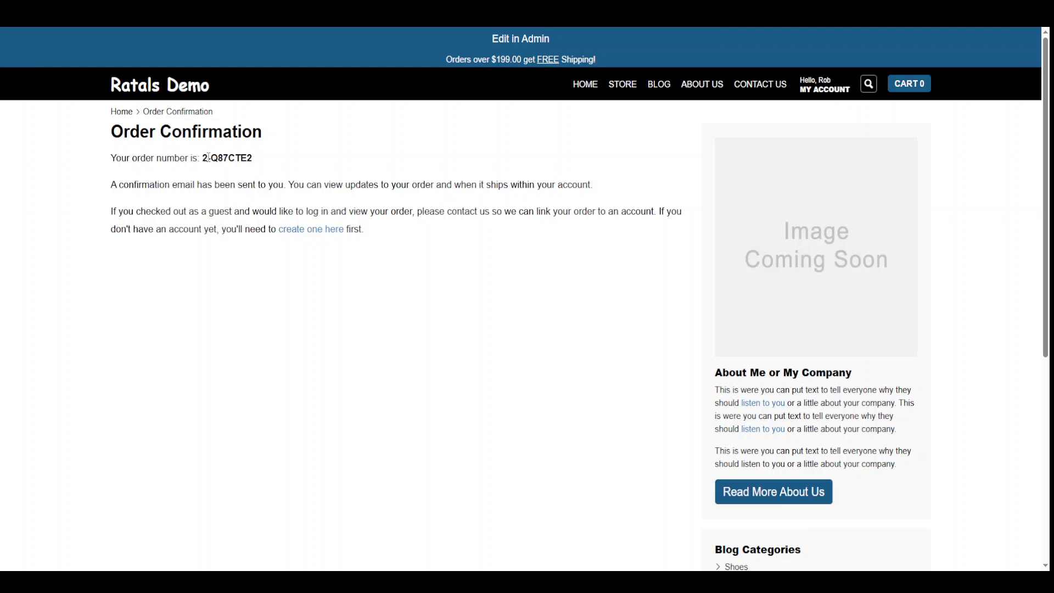
Select the new order's number on the Order Confirmation page.
{"action": "left_click_drag", "start_coordinate": [212, 159], "coordinate": [208, 159]}
{"action": "left_click", "coordinate": [231, 181]}
{"action": "double_click", "coordinate": [205, 158]}
{"action": "left_click_drag", "start_coordinate": [211, 159], "coordinate": [273, 167]}
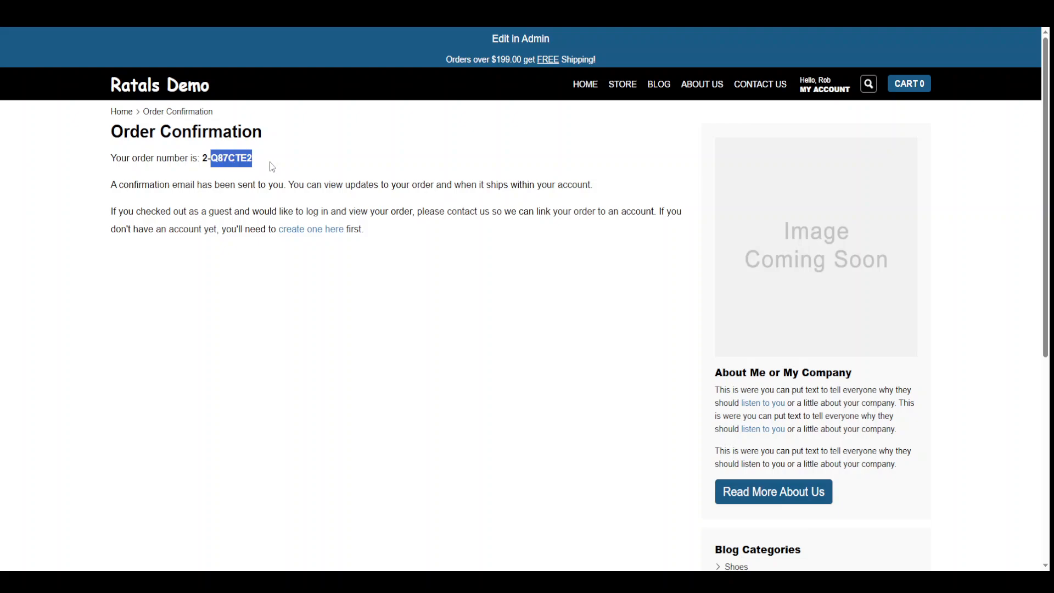
{"action": "left_click", "coordinate": [206, 159]}
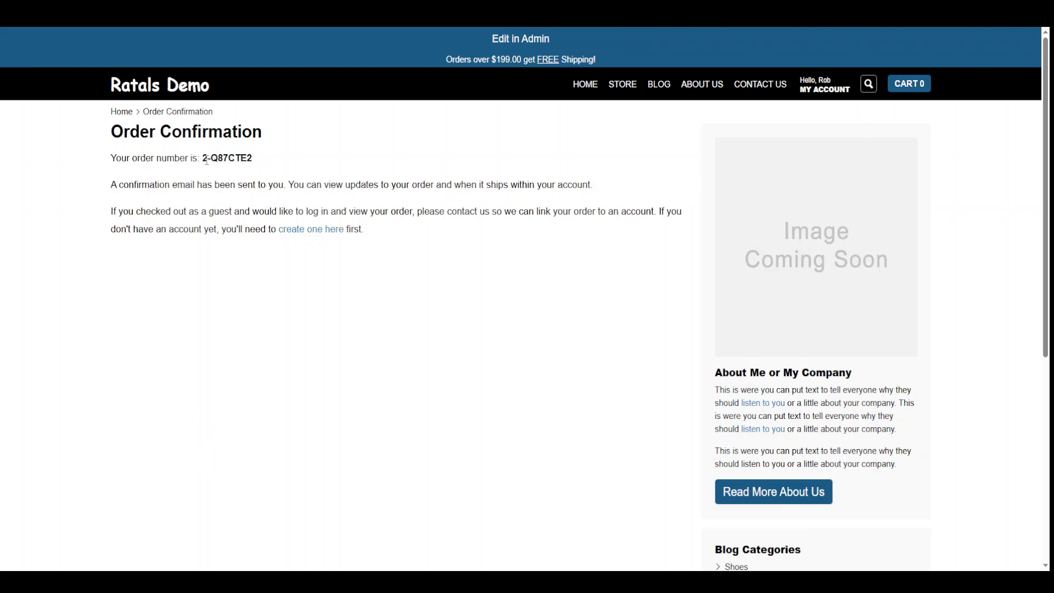
{"action": "double_click", "coordinate": [206, 158]}
{"action": "left_click", "coordinate": [208, 159]}
{"action": "left_click_drag", "start_coordinate": [204, 158], "coordinate": [261, 162]}
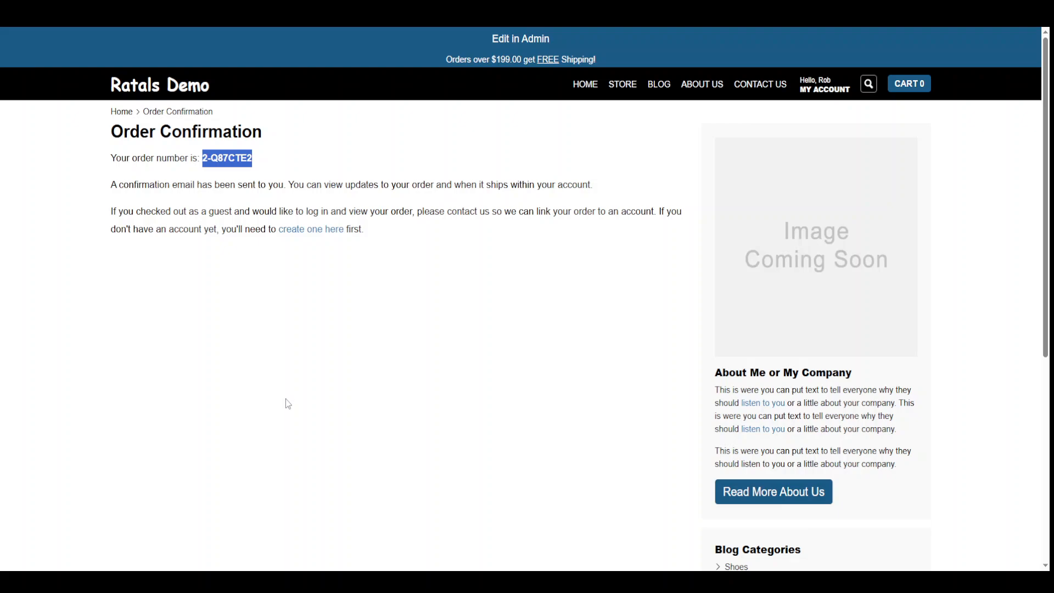
{"action": "left_click", "coordinate": [213, 180]}
{"action": "mouse_move", "coordinate": [209, 158]}
{"action": "left_mouse_down"}
{"action": "mouse_move", "coordinate": [264, 160]}
{"action": "mouse_move", "coordinate": [206, 159]}
{"action": "left_mouse_up"}
{"action": "left_click", "coordinate": [226, 173]}
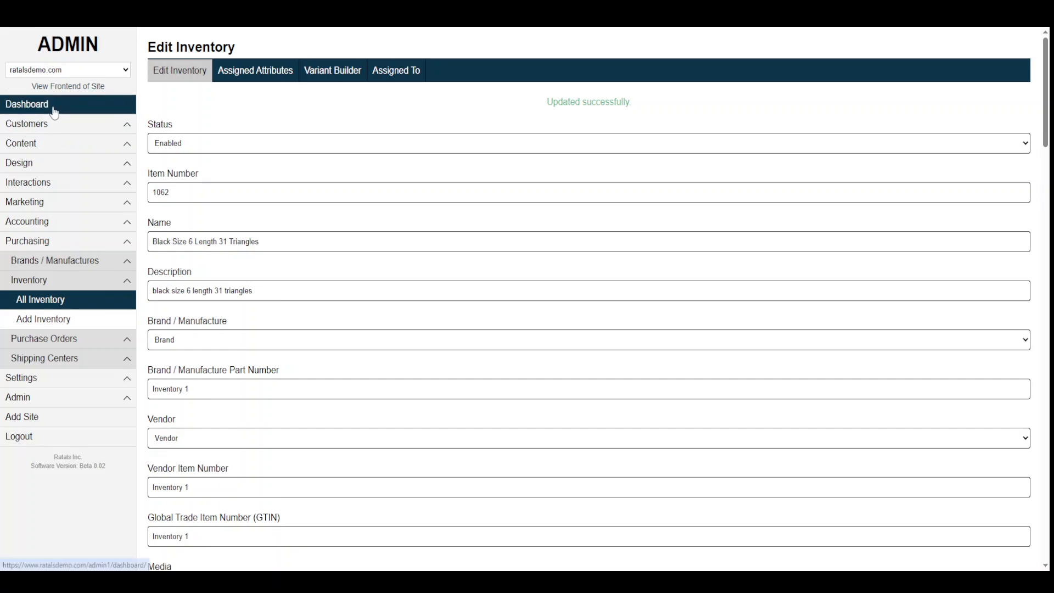
Open Customers > Orders, confirm the new order is Not Paid, and open its details.
{"action": "left_click", "coordinate": [52, 124]}
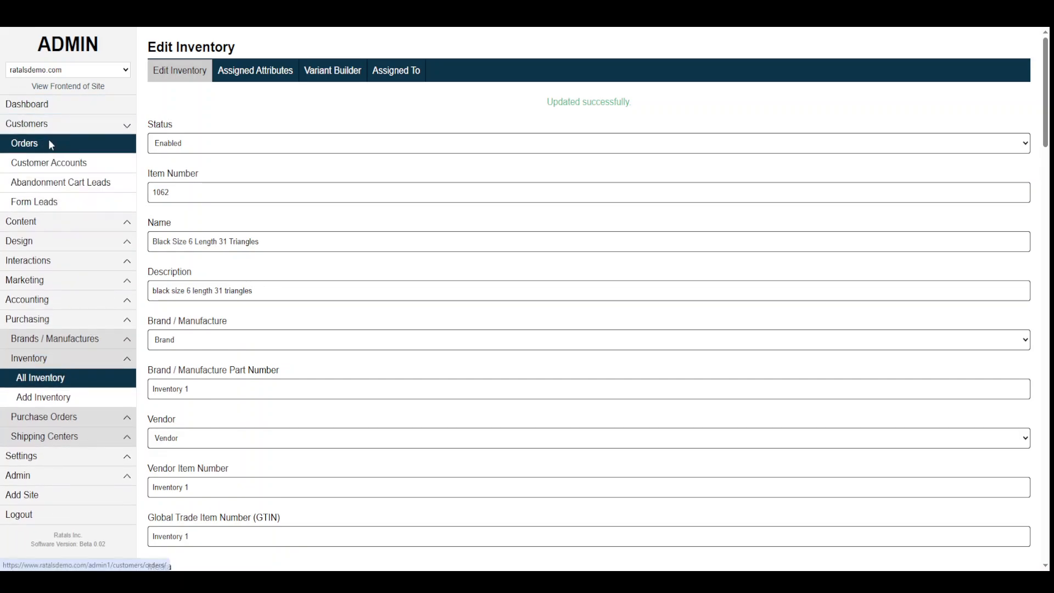
{"action": "left_click", "coordinate": [48, 141]}
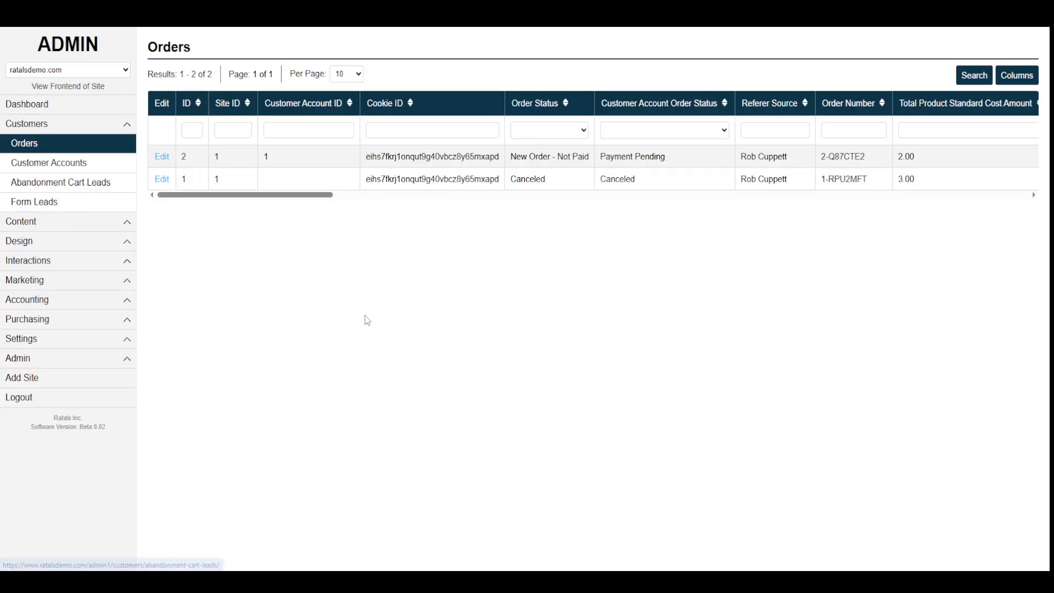
{"action": "left_click", "coordinate": [63, 164]}
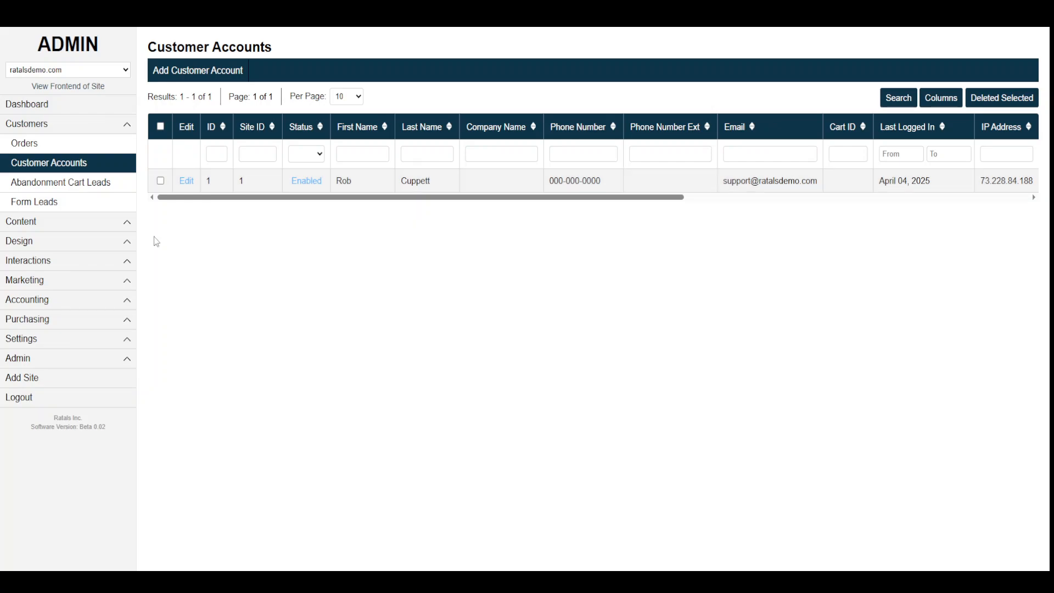
{"action": "left_click", "coordinate": [47, 146]}
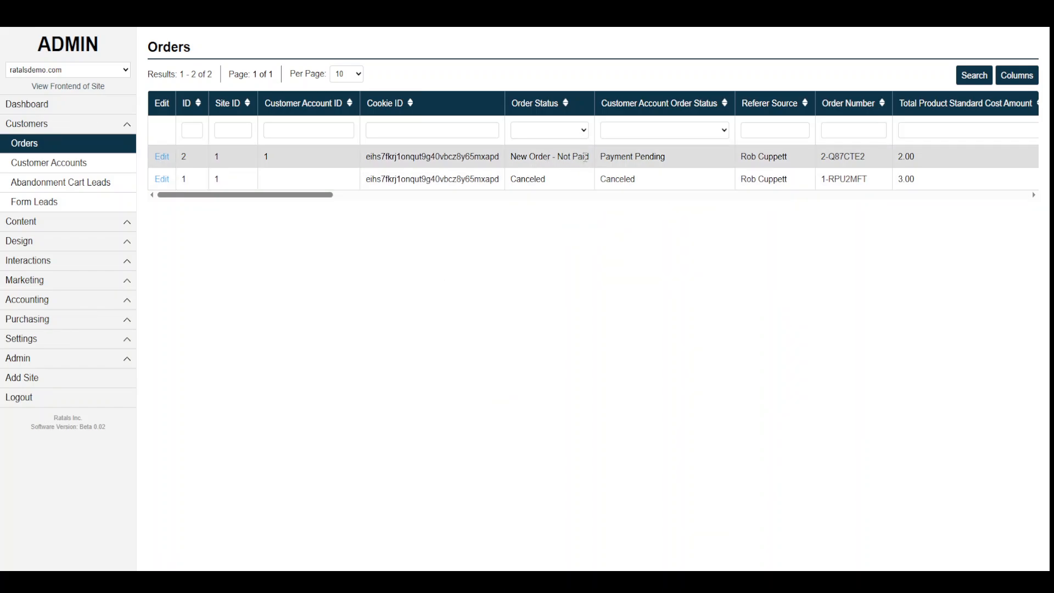
{"action": "left_click_drag", "start_coordinate": [585, 157], "coordinate": [557, 157]}
{"action": "left_click", "coordinate": [162, 157]}
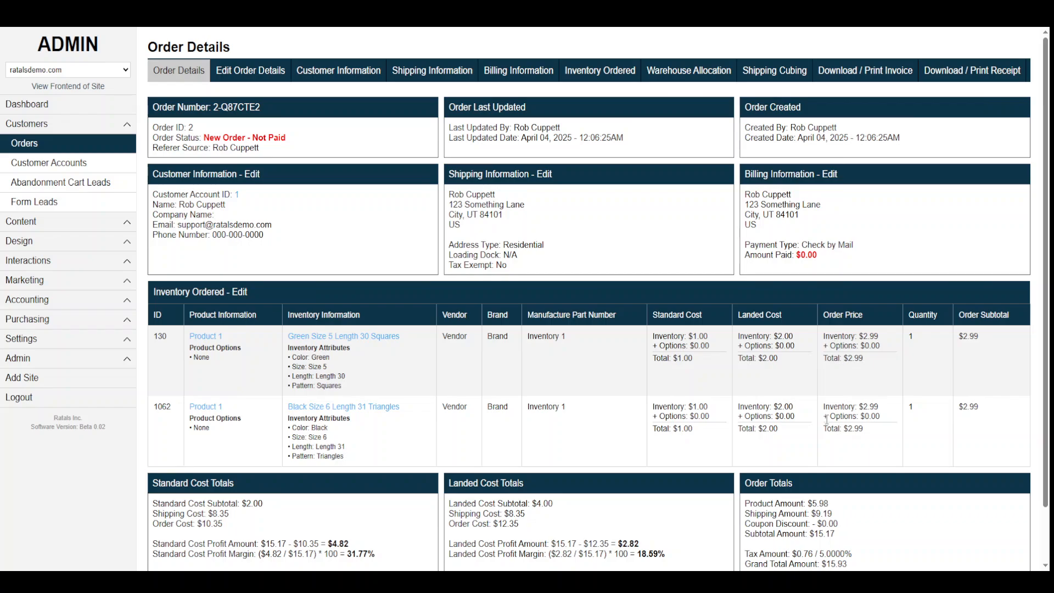
{"action": "scroll", "coordinate": [824, 509], "scroll_direction": "down", "scroll_amount": 1}
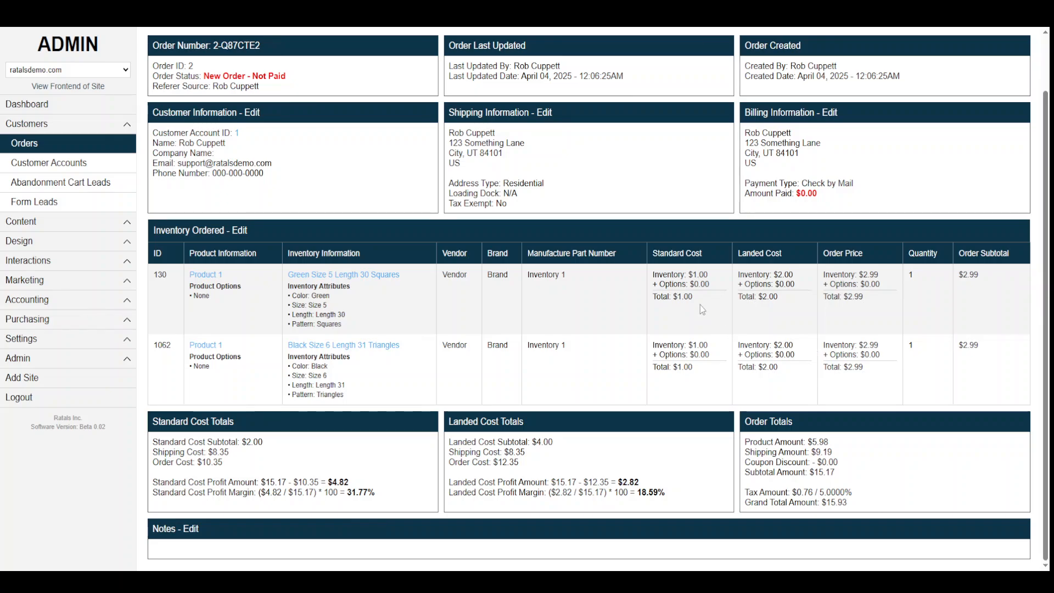
{"action": "double_click", "coordinate": [911, 344]}
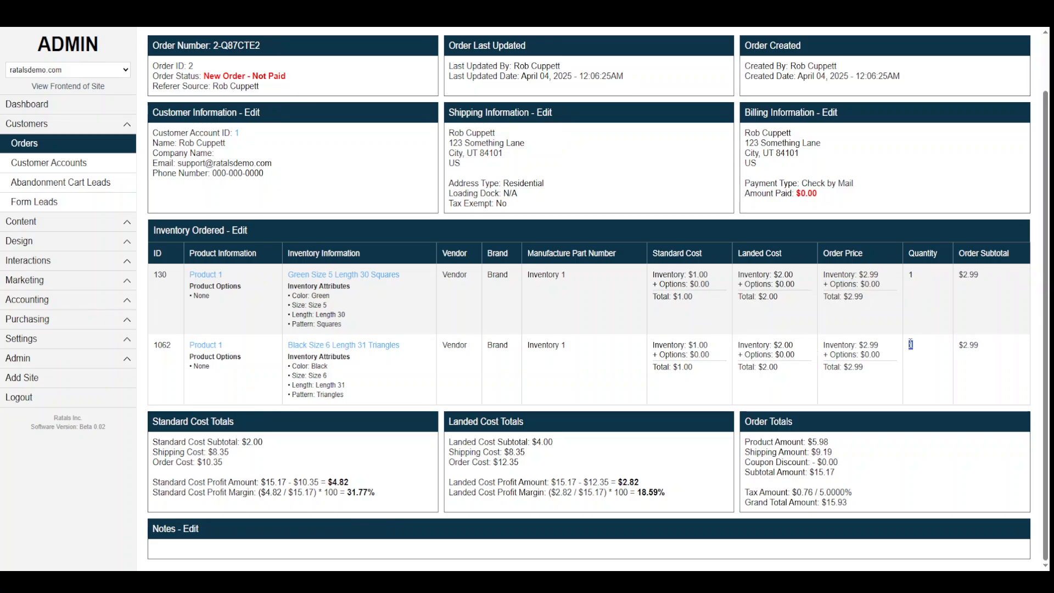
{"action": "double_click", "coordinate": [769, 367]}
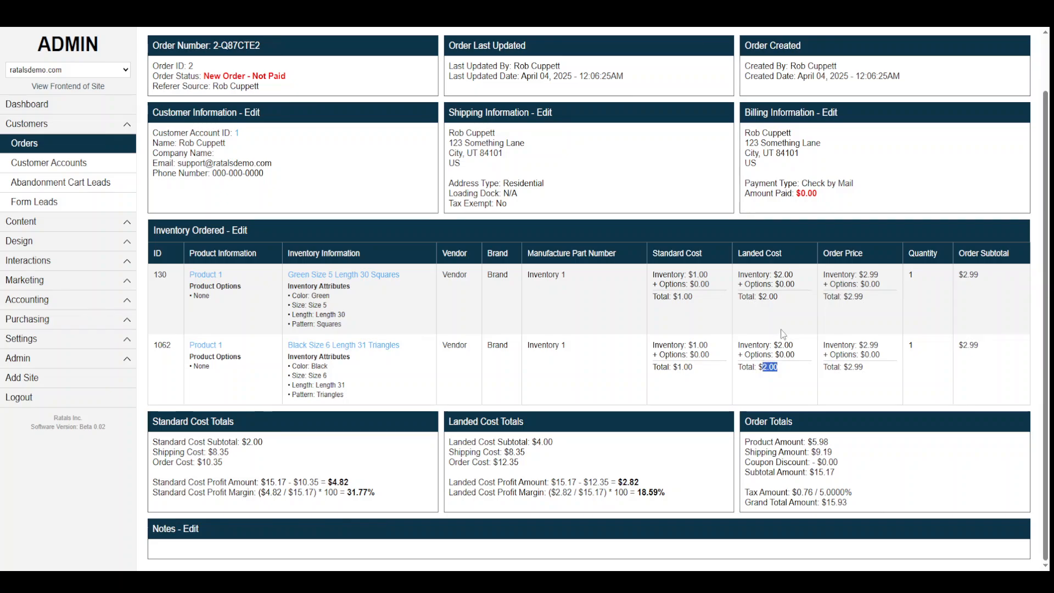
{"action": "double_click", "coordinate": [770, 296]}
{"action": "left_click_drag", "start_coordinate": [554, 441], "coordinate": [528, 442]}
{"action": "left_click_drag", "start_coordinate": [502, 452], "coordinate": [543, 451]}
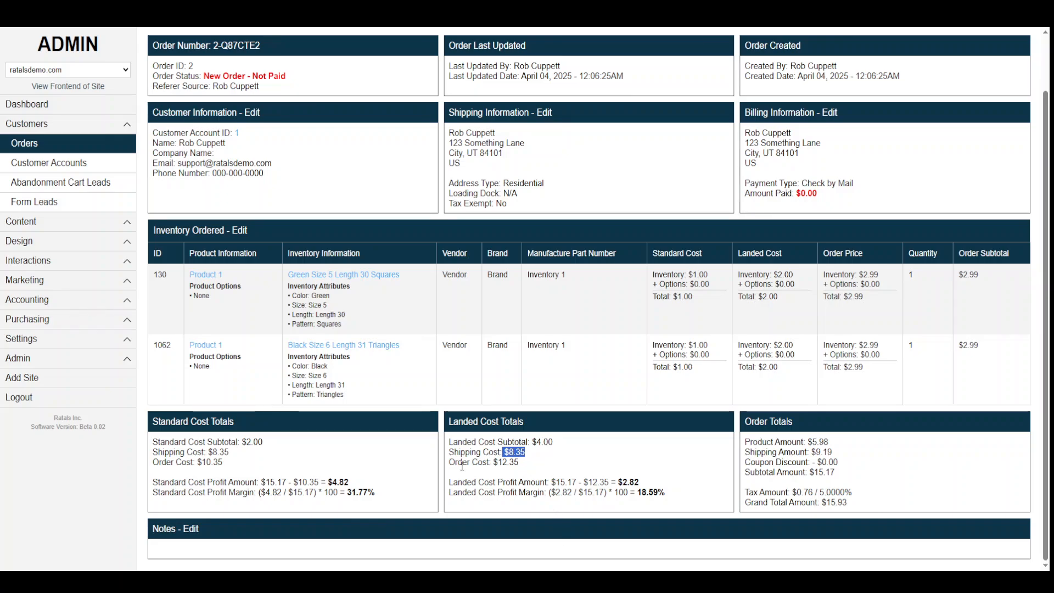
{"action": "left_click_drag", "start_coordinate": [498, 462], "coordinate": [535, 462]}
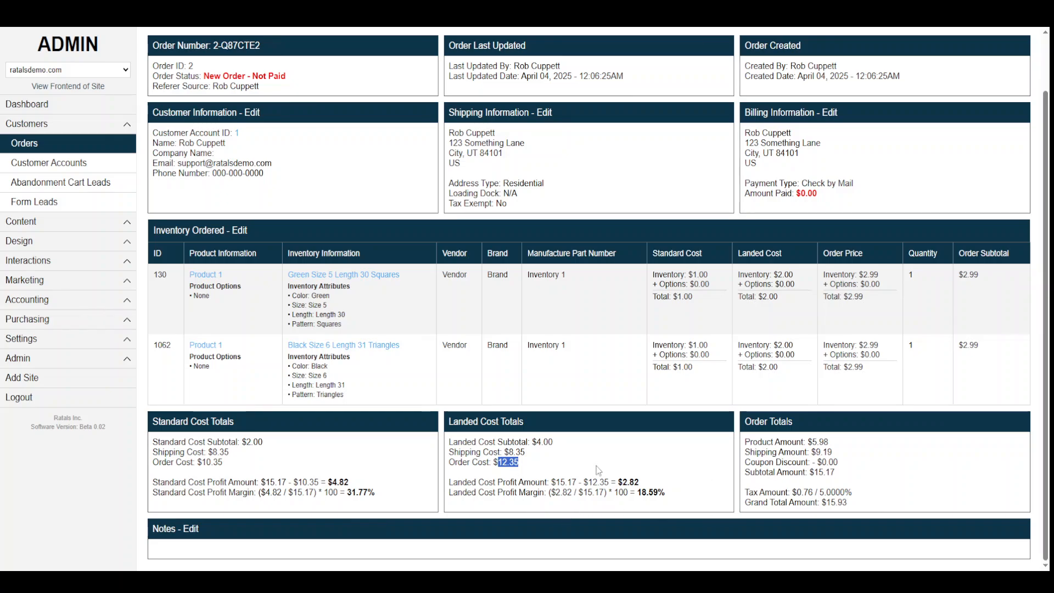
{"action": "left_click_drag", "start_coordinate": [521, 467], "coordinate": [447, 465]}
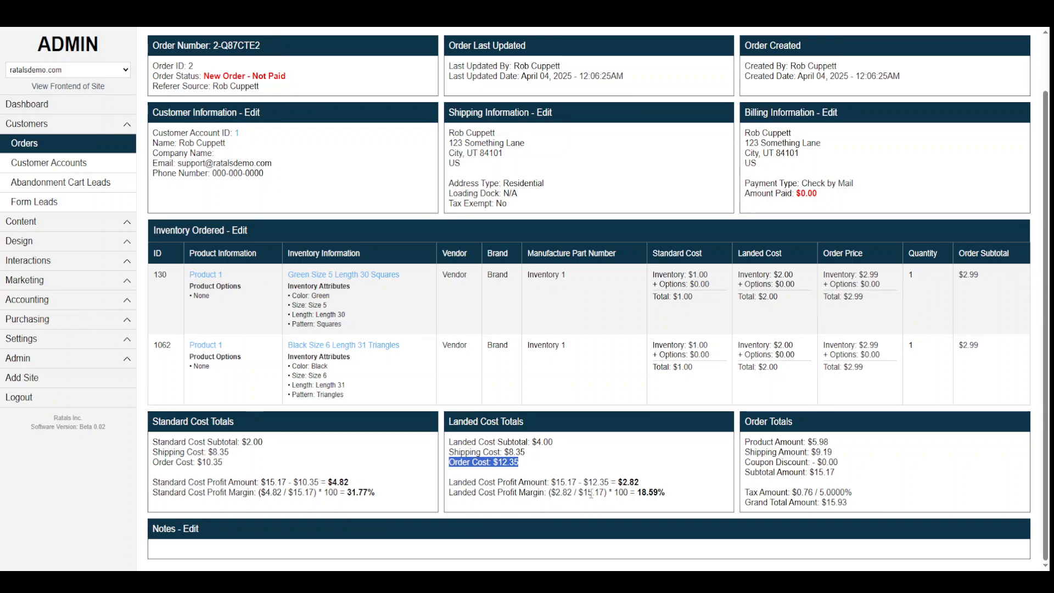
{"action": "left_click_drag", "start_coordinate": [608, 482], "coordinate": [583, 483]}
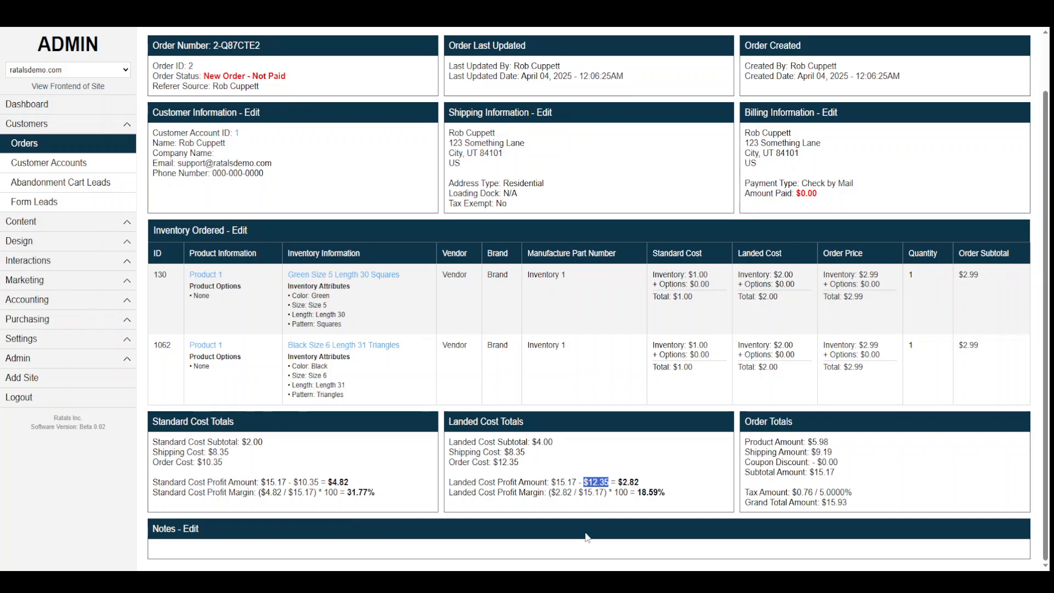
{"action": "left_click_drag", "start_coordinate": [836, 472], "coordinate": [811, 483]}
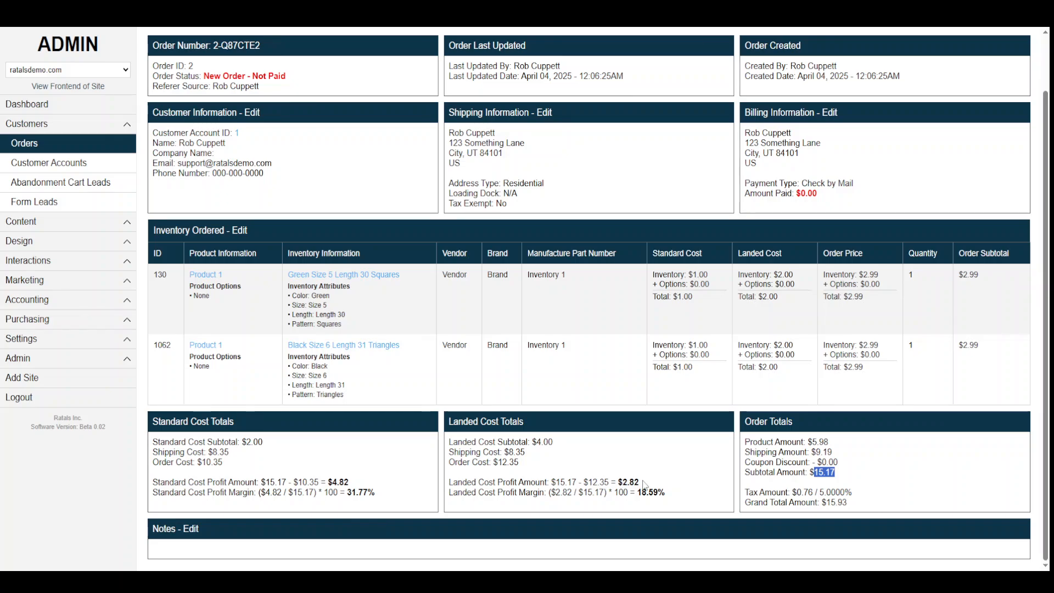
{"action": "left_click_drag", "start_coordinate": [640, 482], "coordinate": [618, 483]}
{"action": "left_click_drag", "start_coordinate": [606, 492], "coordinate": [551, 493]}
{"action": "left_click_drag", "start_coordinate": [666, 492], "coordinate": [634, 492]}
{"action": "left_click_drag", "start_coordinate": [767, 493], "coordinate": [859, 506]}
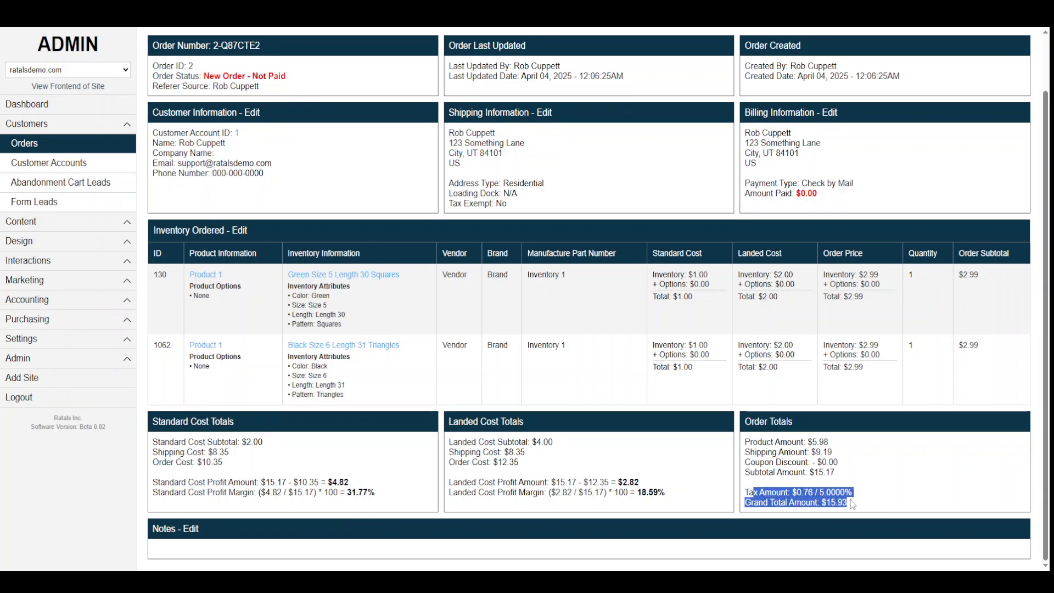
{"action": "left_click", "coordinate": [841, 489]}
{"action": "left_click_drag", "start_coordinate": [810, 472], "coordinate": [836, 473]}
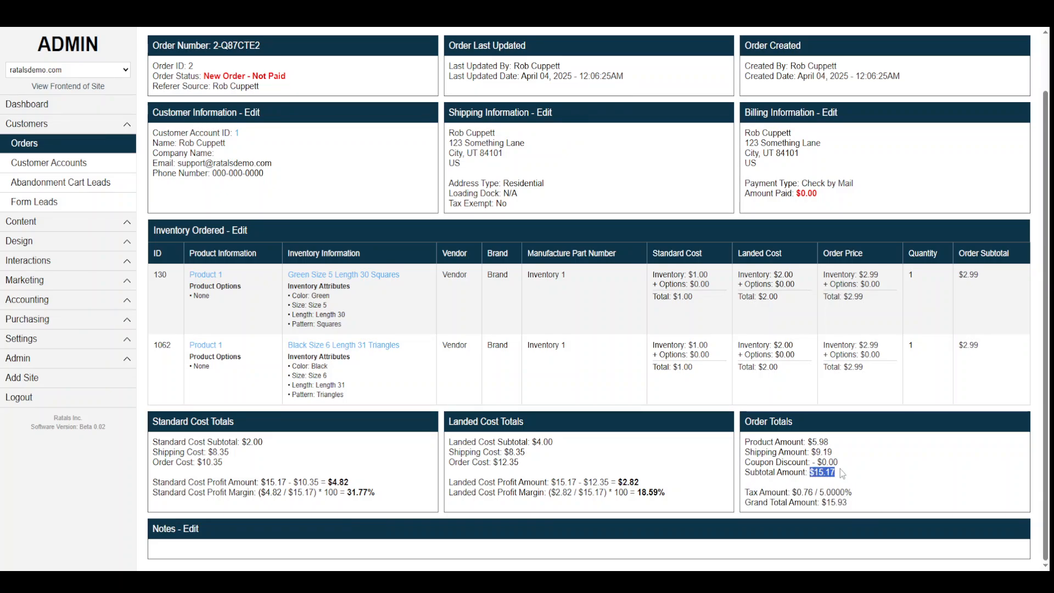
{"action": "left_click_drag", "start_coordinate": [579, 482], "coordinate": [550, 482]}
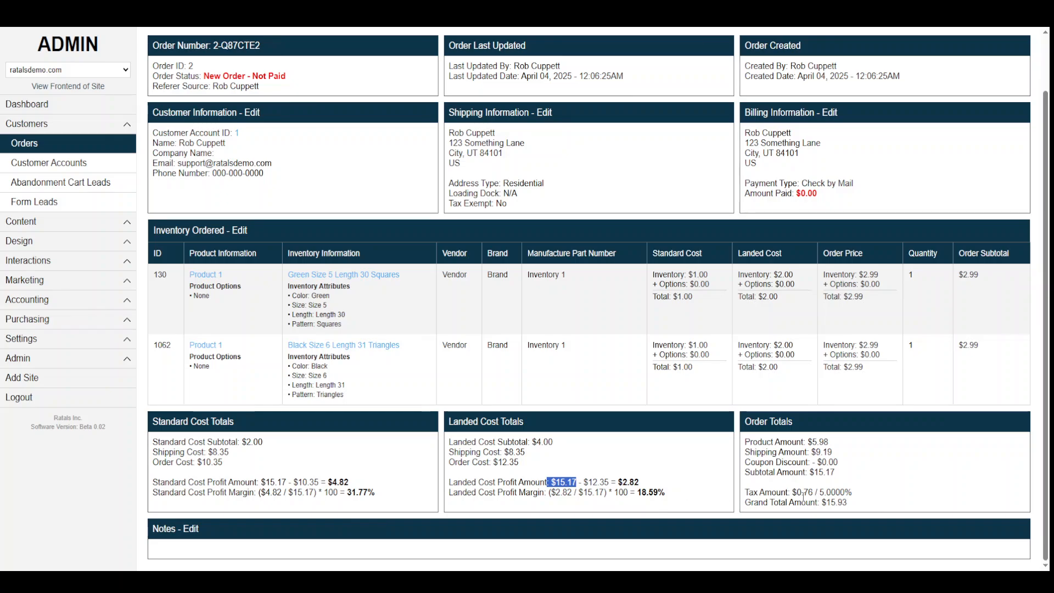
{"action": "left_click_drag", "start_coordinate": [797, 492], "coordinate": [822, 503]}
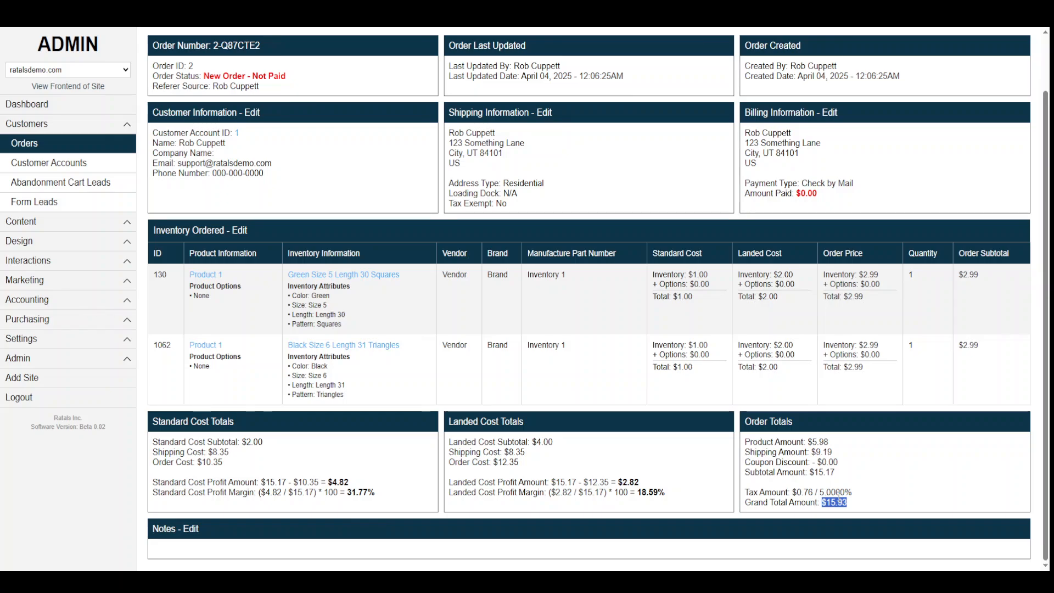
{"action": "left_click", "coordinate": [872, 515]}
{"action": "left_click_drag", "start_coordinate": [540, 479], "coordinate": [689, 495]}
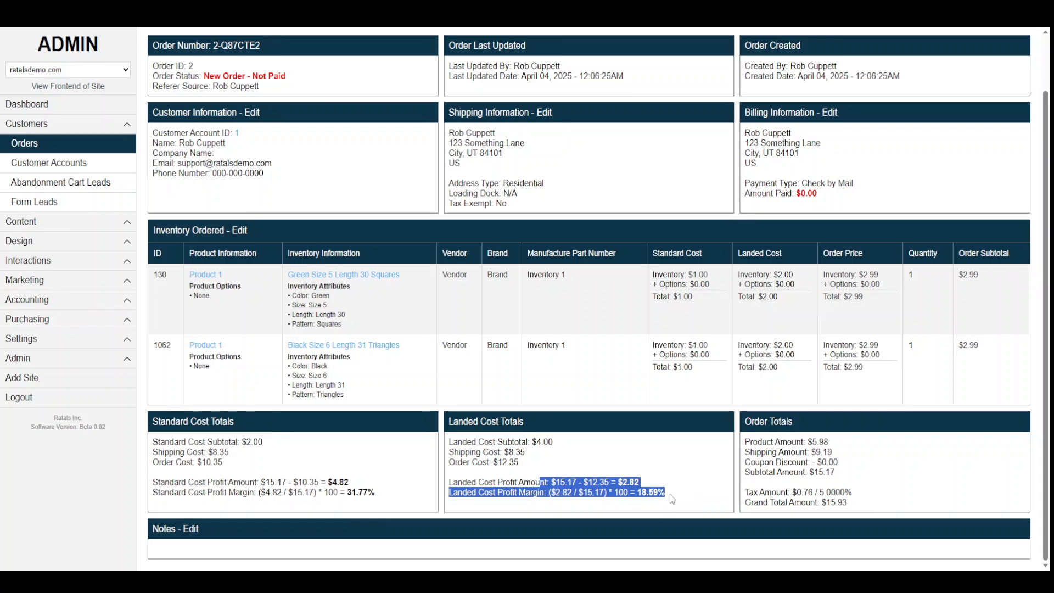
{"action": "scroll", "coordinate": [672, 499], "scroll_direction": "up", "scroll_amount": 2}
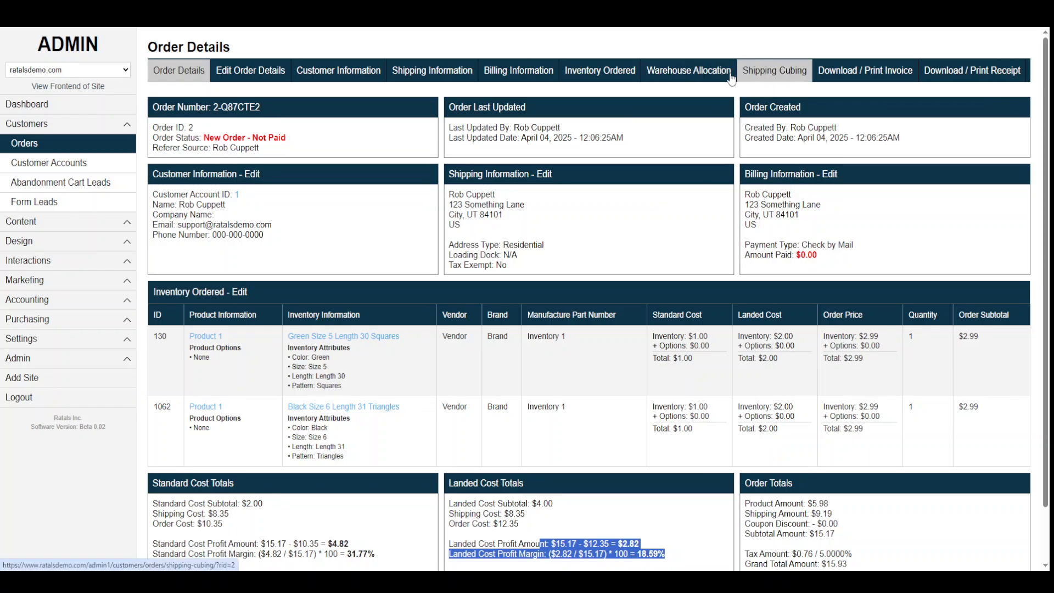
Bring up the Warehouse Allocation page and review each item's Free Shipping type, quantity and unselected carrier.
{"action": "left_click", "coordinate": [694, 74]}
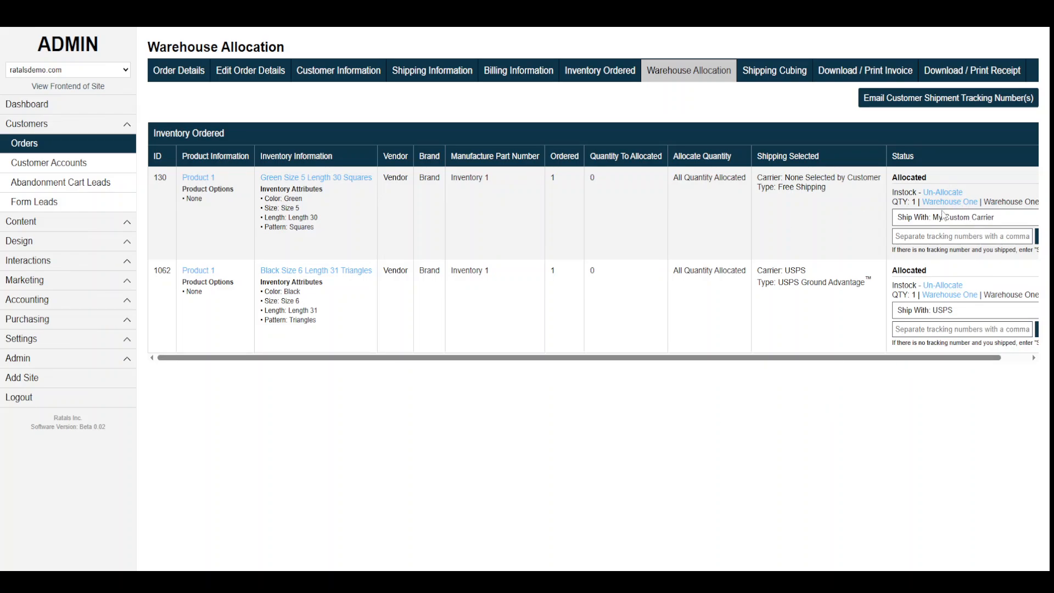
{"action": "left_click", "coordinate": [919, 237]}
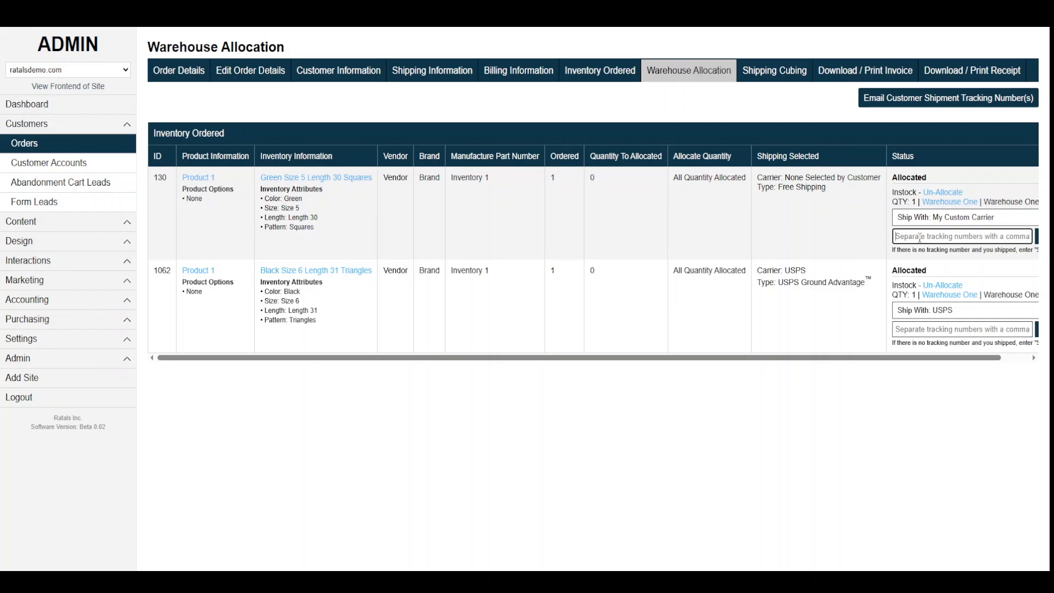
{"action": "left_click_drag", "start_coordinate": [830, 188], "coordinate": [779, 189]}
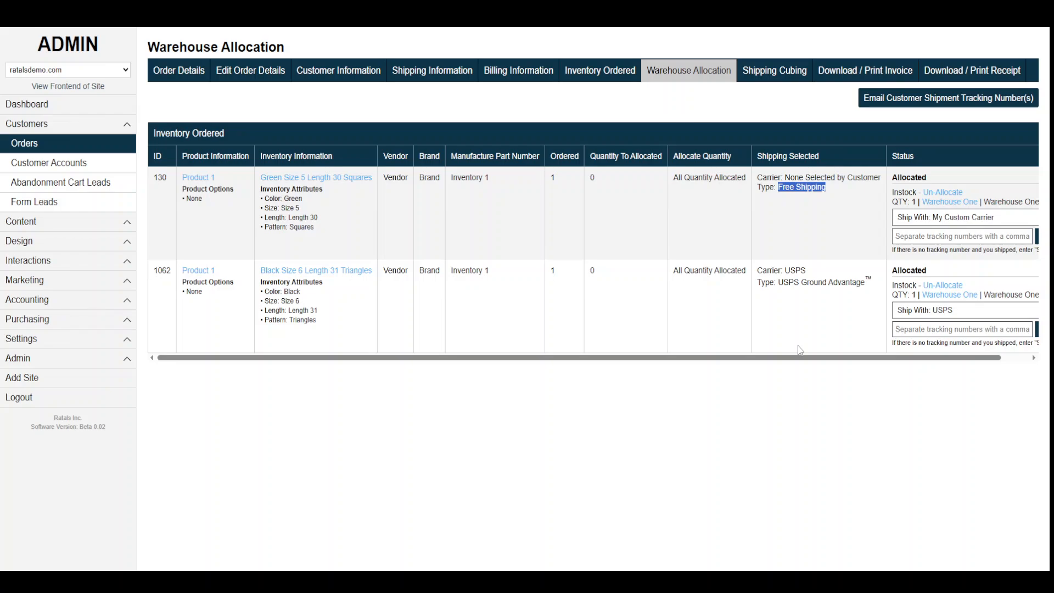
{"action": "left_click", "coordinate": [824, 248]}
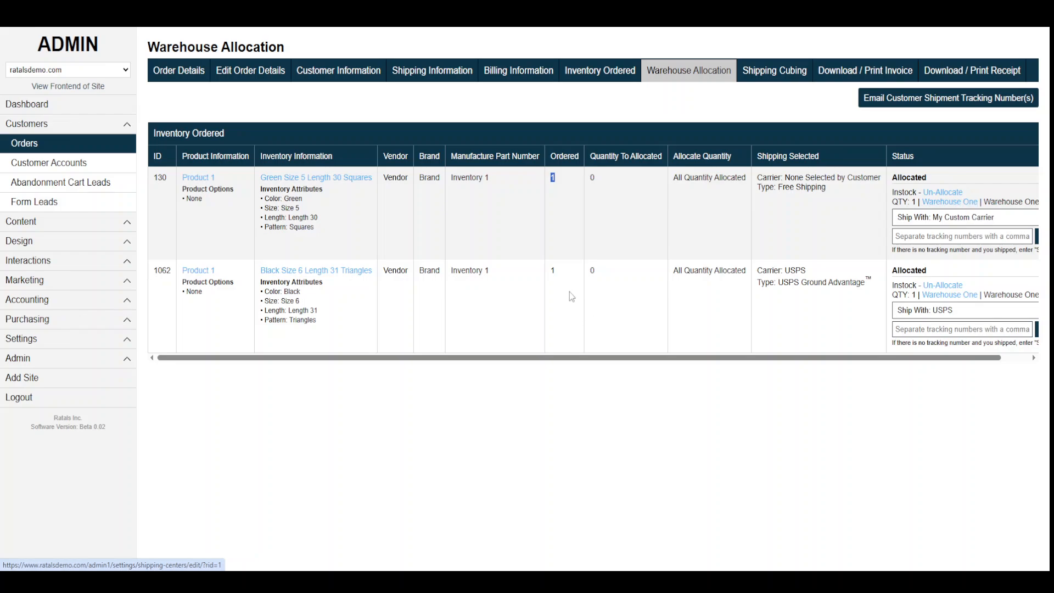
{"action": "double_click", "coordinate": [553, 270]}
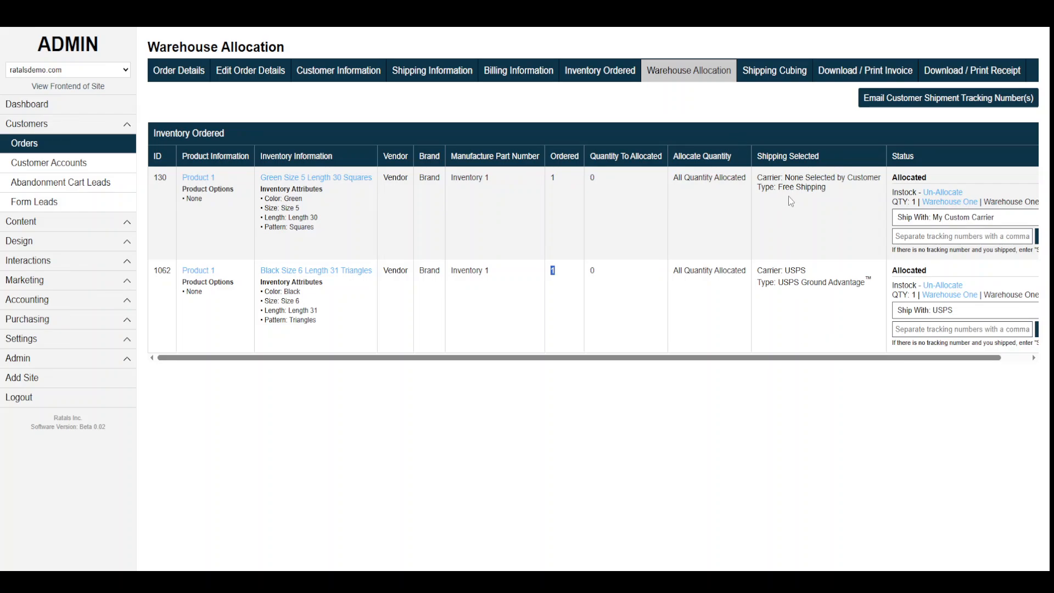
{"action": "left_click_drag", "start_coordinate": [791, 176], "coordinate": [882, 177]}
{"action": "left_click", "coordinate": [766, 177]}
{"action": "left_click_drag", "start_coordinate": [767, 177], "coordinate": [863, 177]}
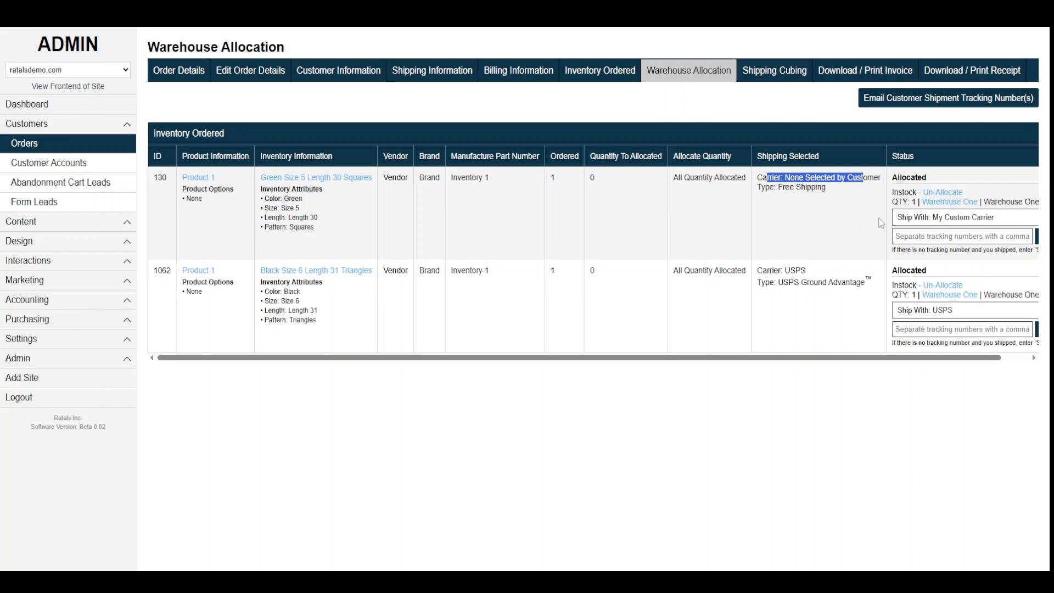
{"action": "left_click_drag", "start_coordinate": [825, 188], "coordinate": [757, 187]}
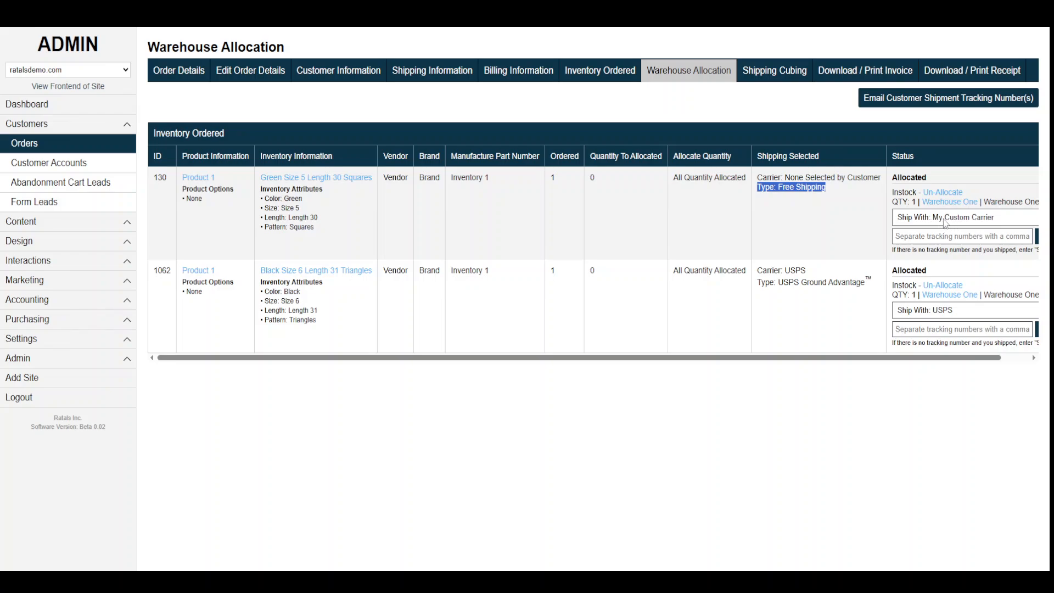
Keep My Custom Carrier for the first item and focus its tracking-number field.
{"action": "left_click", "coordinate": [990, 223]}
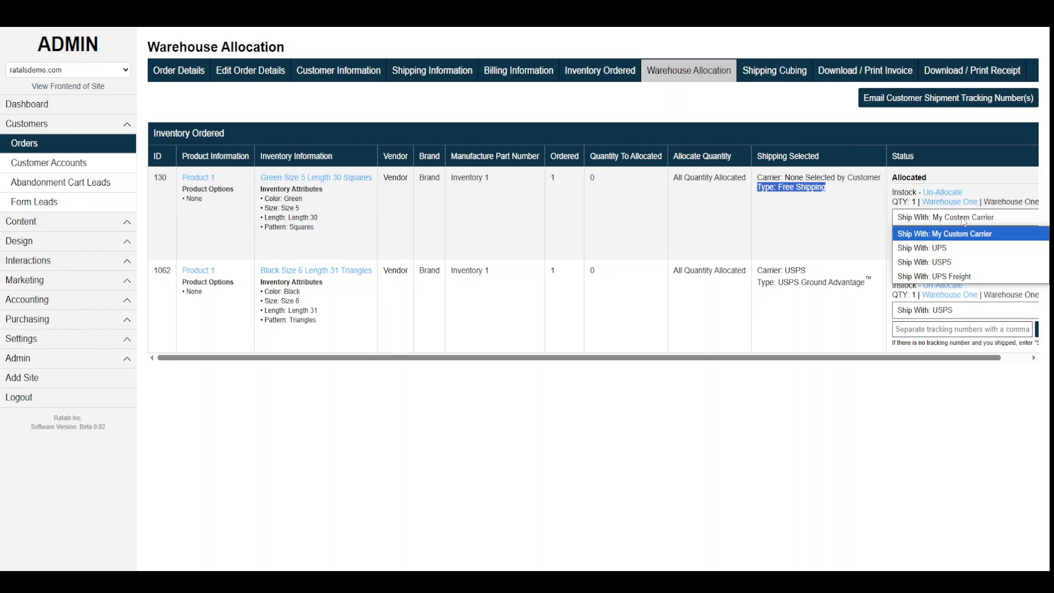
{"action": "left_click", "coordinate": [963, 221]}
{"action": "left_click", "coordinate": [911, 236]}
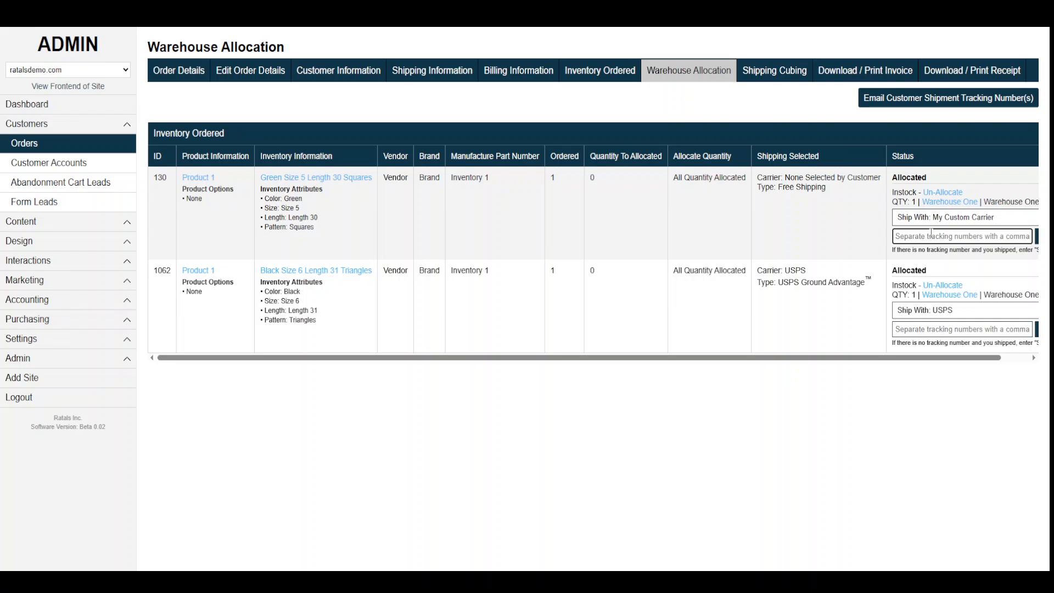
Enter tracking number HHHHHHHHHHHHHH for the first item and save it as shipped.
{"action": "type", "text": "HHHHHHHHHHHHHH"}
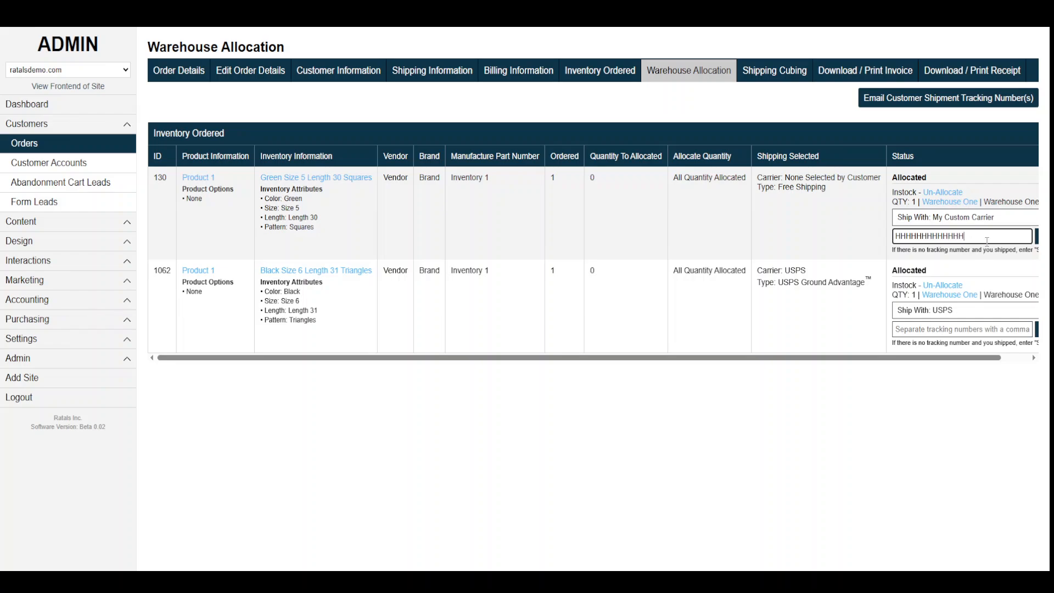
{"action": "left_click_drag", "start_coordinate": [983, 233], "coordinate": [860, 239]}
{"action": "key", "text": "ctrl+c"}
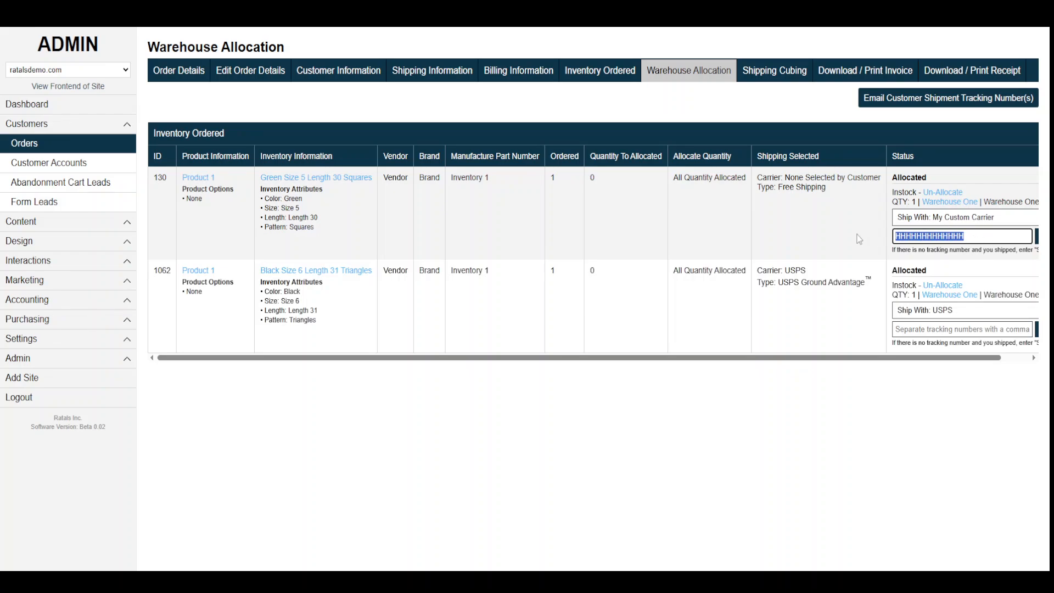
{"action": "left_click", "coordinate": [921, 329]}
{"action": "key", "text": "ctrl+v"}
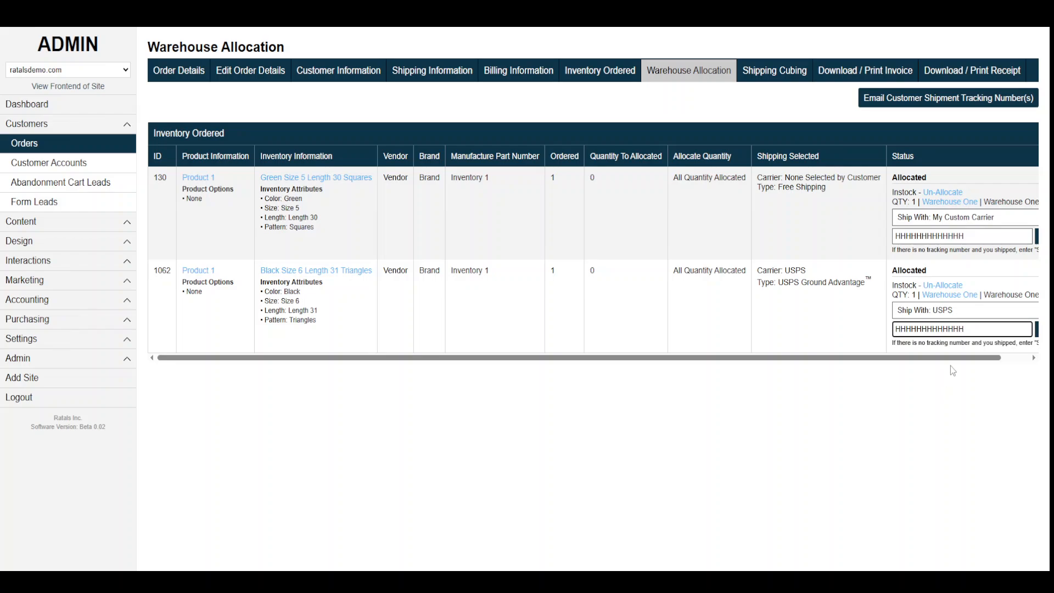
{"action": "left_click_drag", "start_coordinate": [954, 362], "coordinate": [983, 363]}
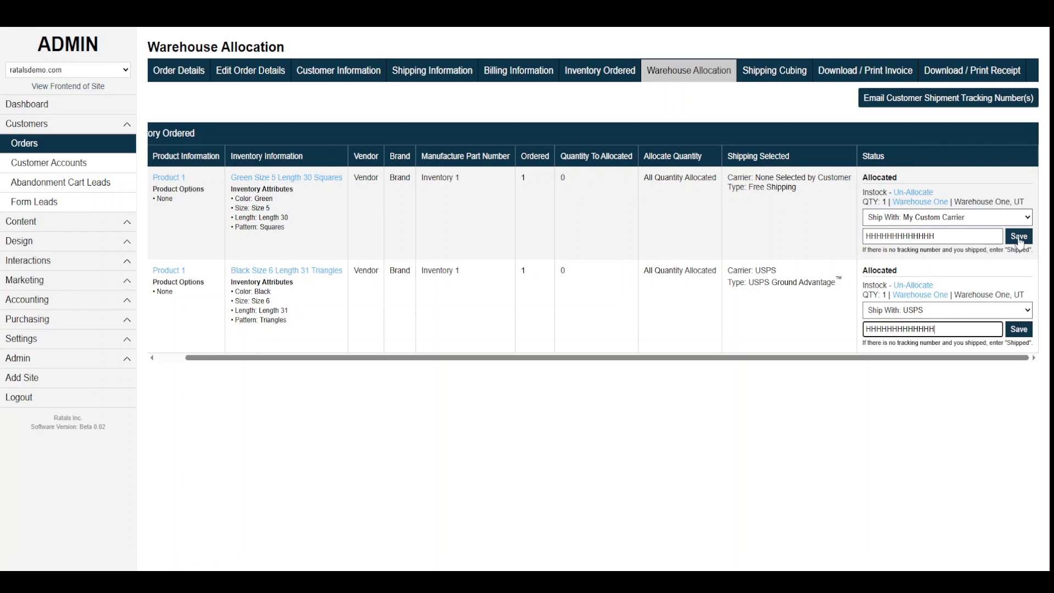
{"action": "left_click", "coordinate": [1019, 237]}
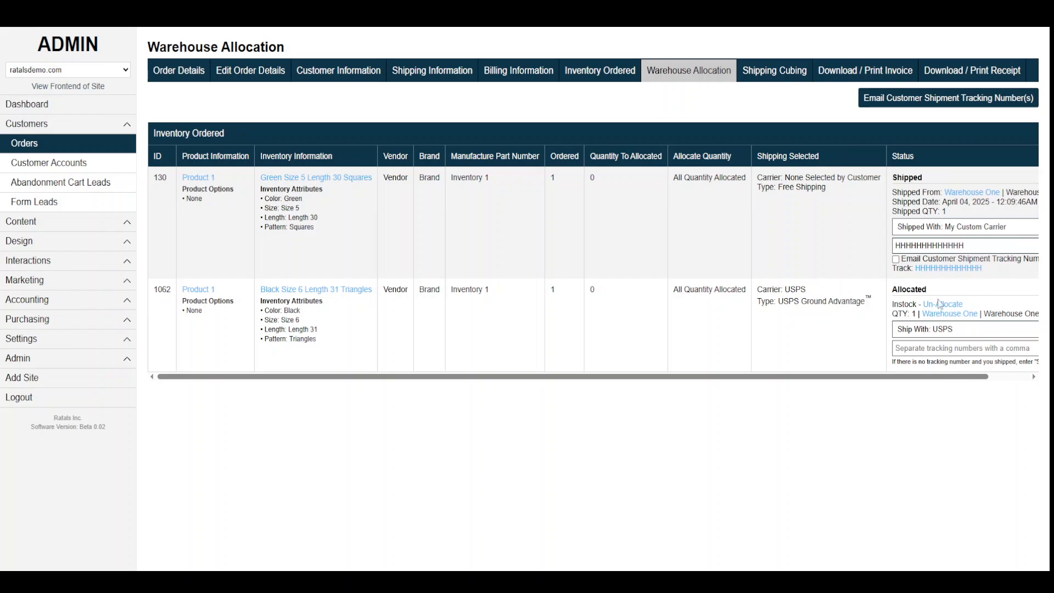
Paste the same tracking number HHHHHHHHHHHHHH for the second item and save it as shipped.
{"action": "scroll", "coordinate": [902, 351], "scroll_direction": "right", "scroll_amount": 2}
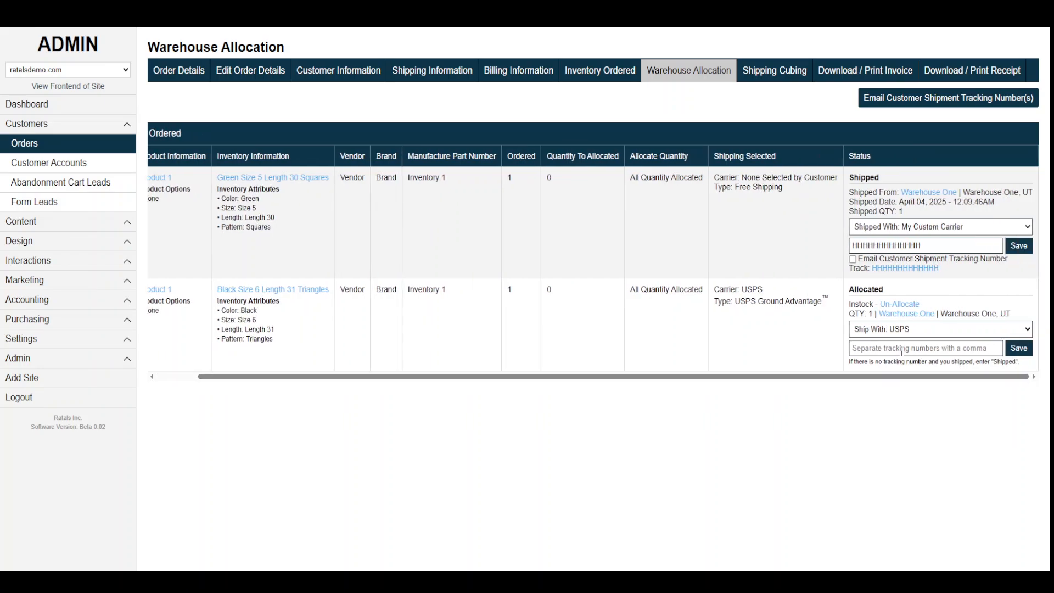
{"action": "left_click", "coordinate": [901, 349]}
{"action": "type", "text": "HHHHHHHHHHHHH"}
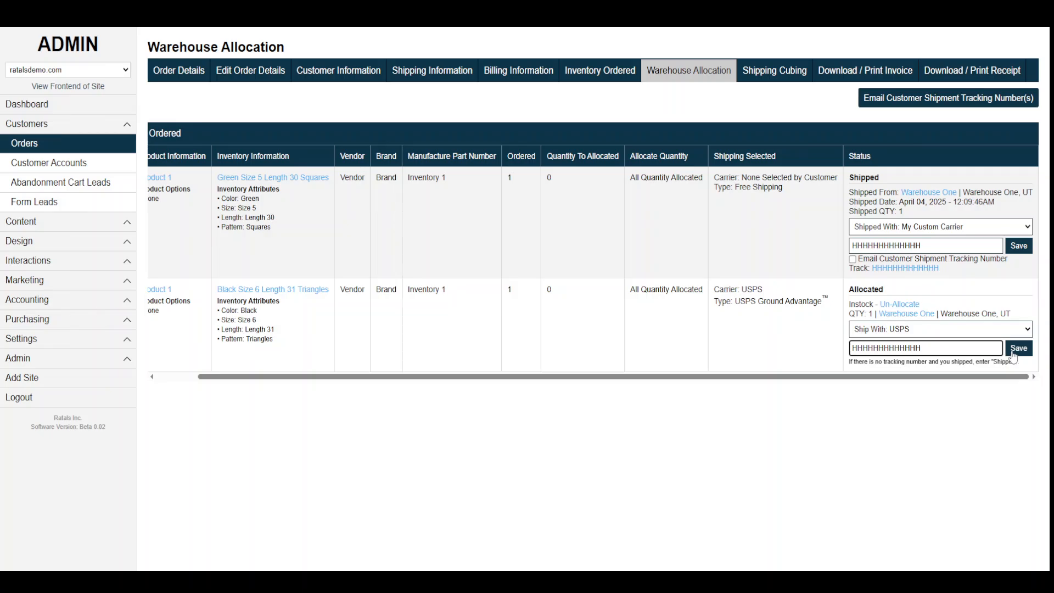
{"action": "left_click", "coordinate": [1013, 355]}
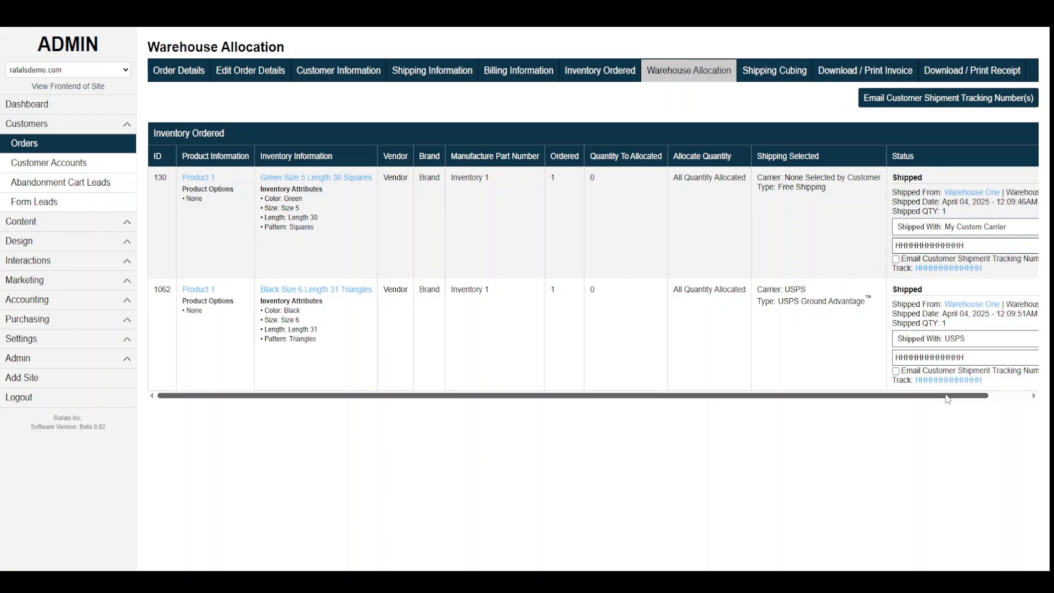
{"action": "left_click_drag", "start_coordinate": [947, 399], "coordinate": [991, 398]}
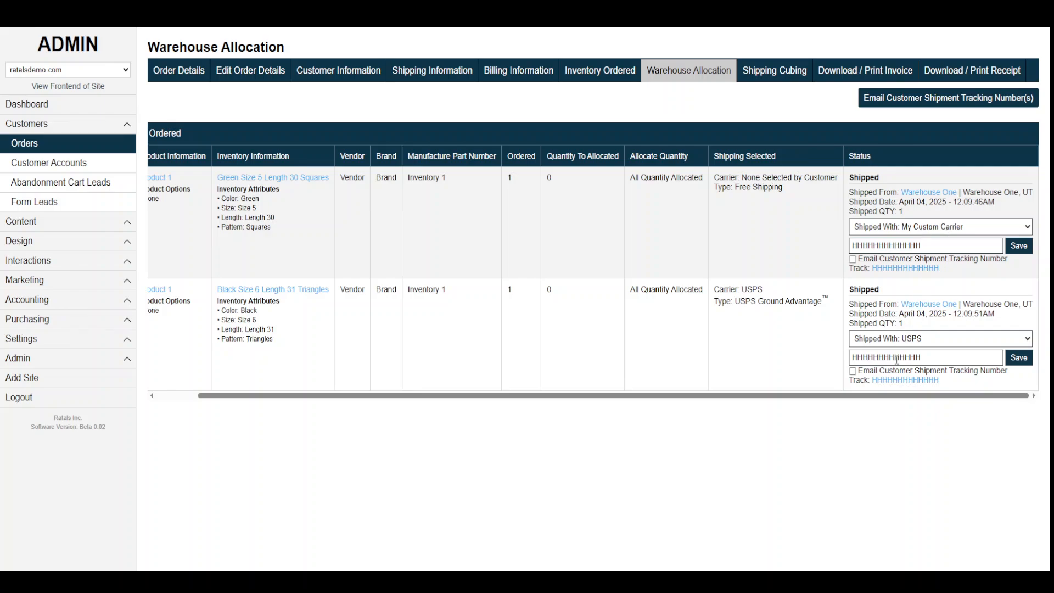
Change the first item's Shipped With carrier to USPS and save it.
{"action": "left_click", "coordinate": [939, 230]}
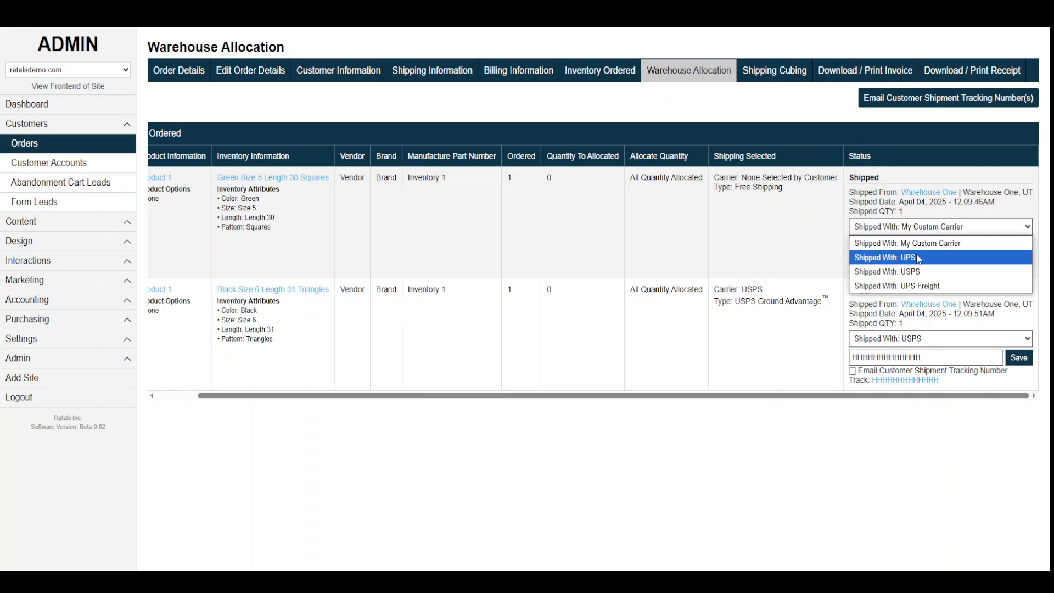
{"action": "left_click", "coordinate": [917, 272]}
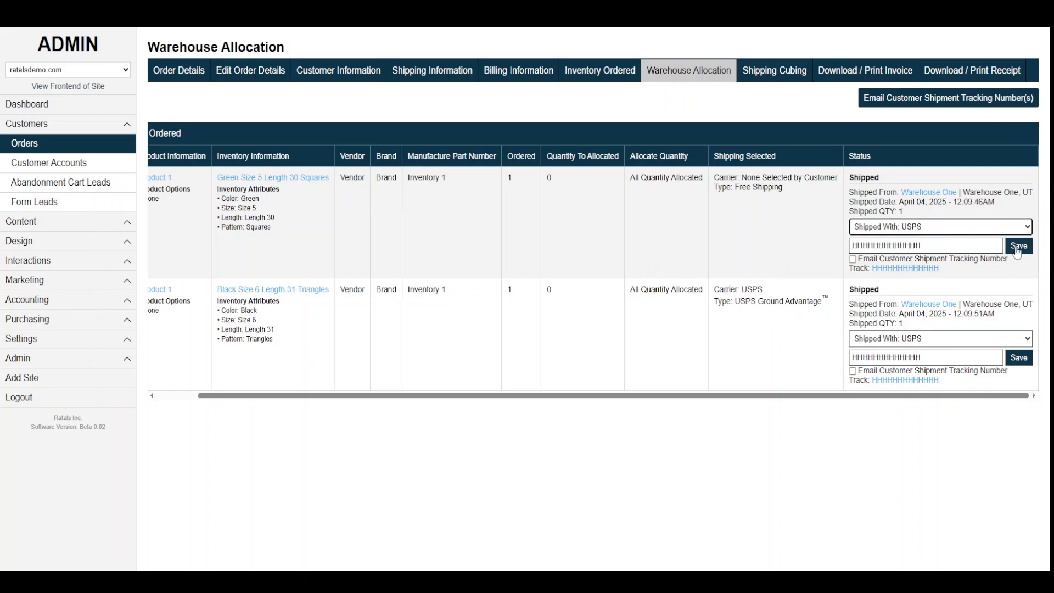
{"action": "left_click", "coordinate": [958, 227]}
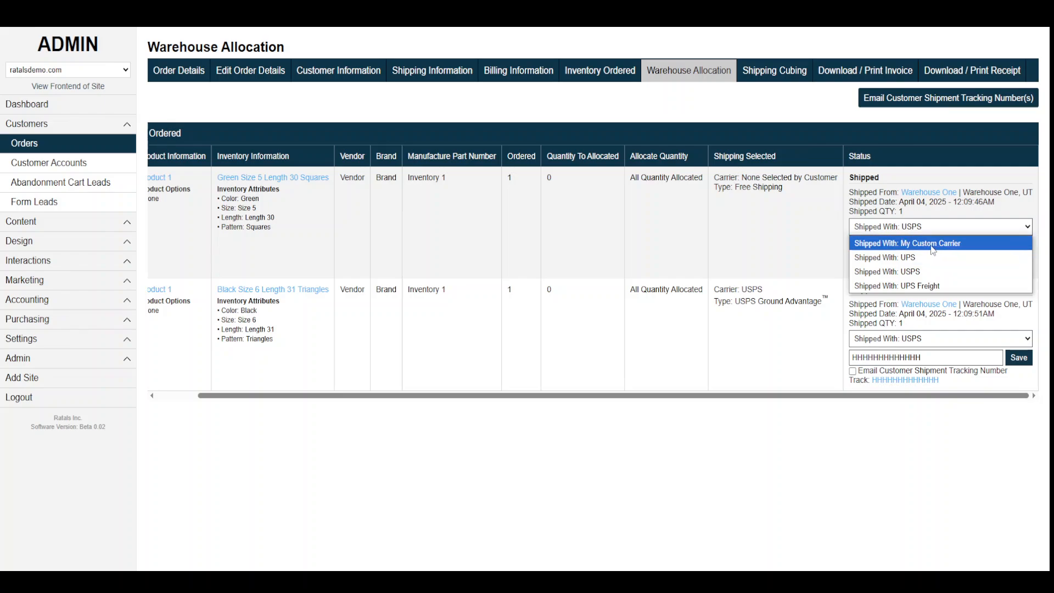
{"action": "left_click", "coordinate": [924, 272]}
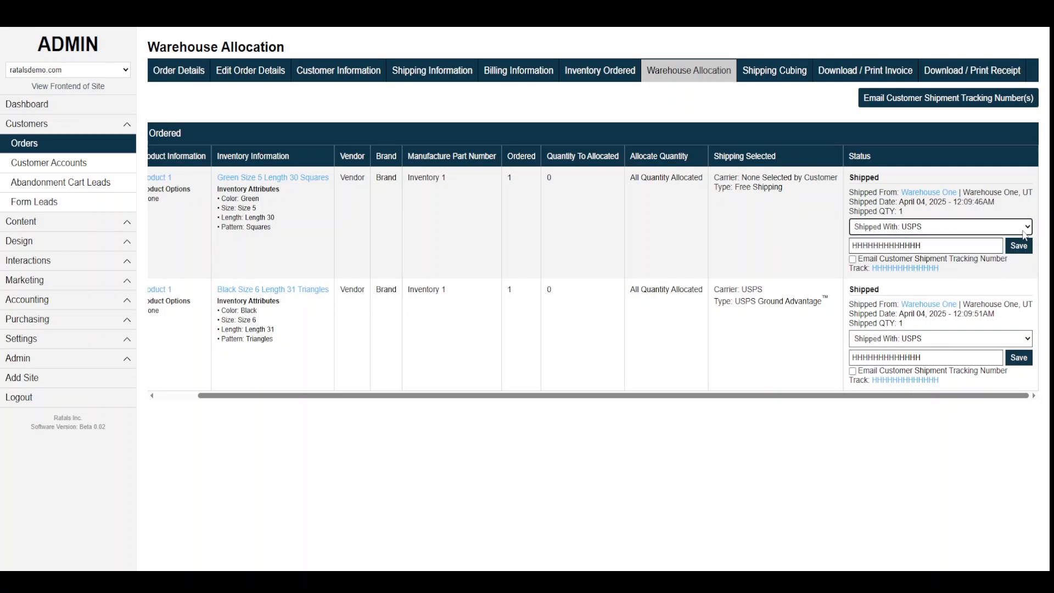
{"action": "left_click", "coordinate": [1018, 246]}
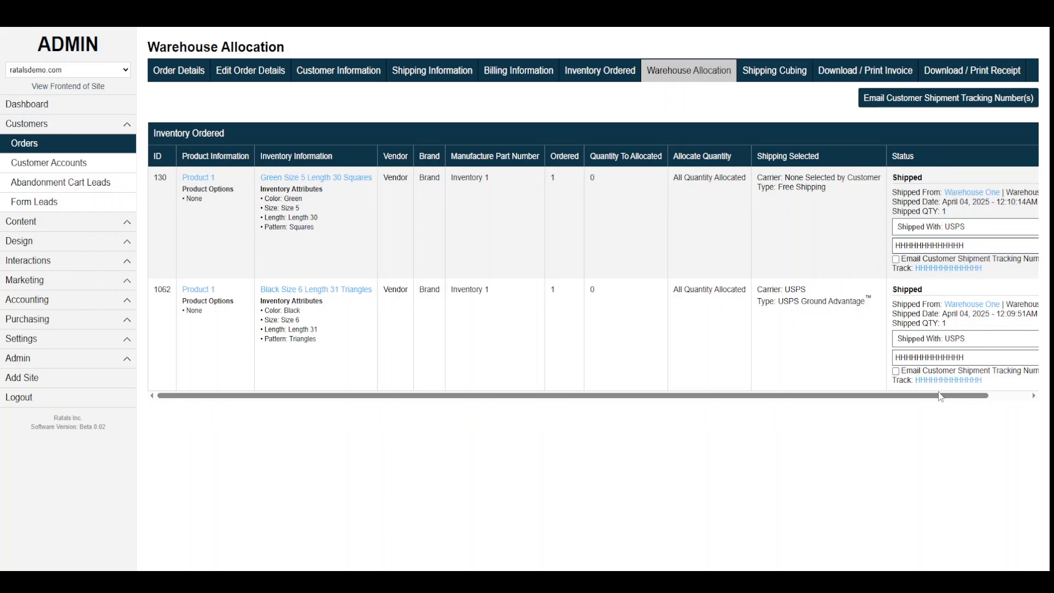
Tick Email Customer Shipment Tracking Number for both items.
{"action": "scroll", "coordinate": [939, 395], "scroll_direction": "right", "scroll_amount": 1}
{"action": "left_click", "coordinate": [852, 372]}
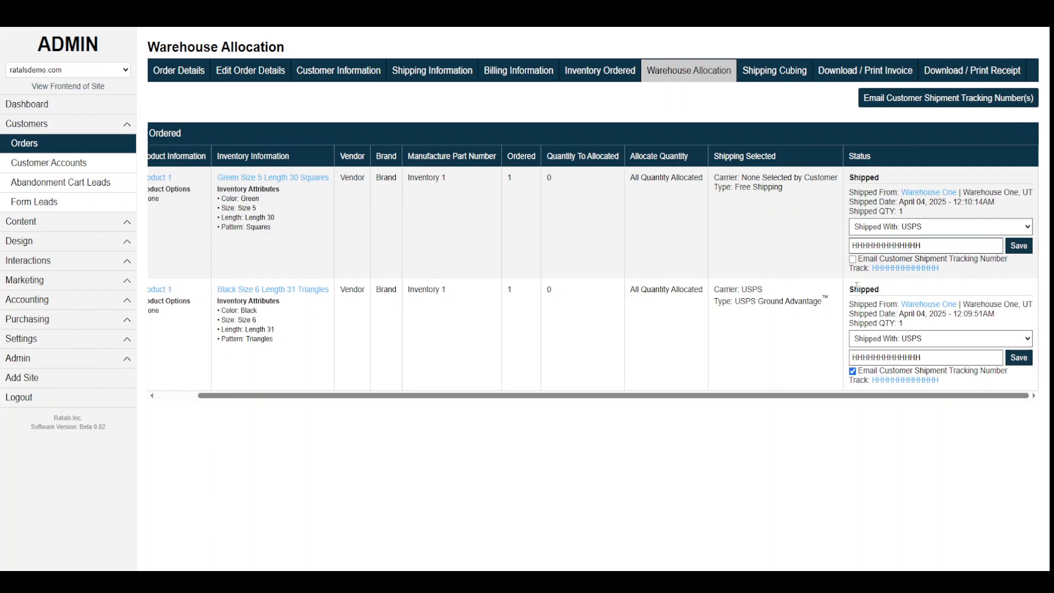
{"action": "left_click", "coordinate": [853, 260]}
{"action": "double_click", "coordinate": [854, 247]}
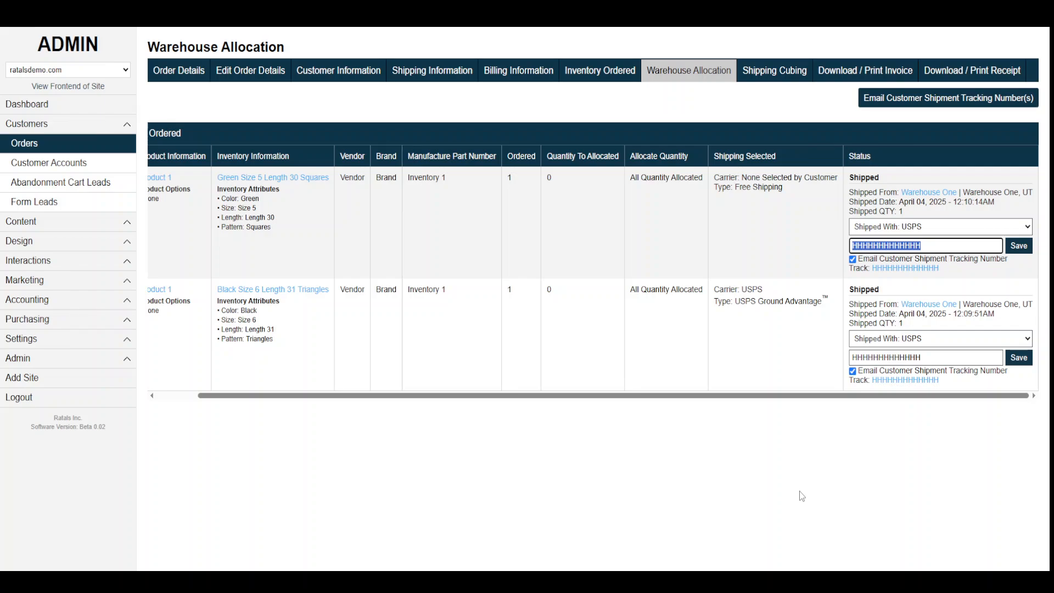
{"action": "left_click", "coordinate": [962, 105]}
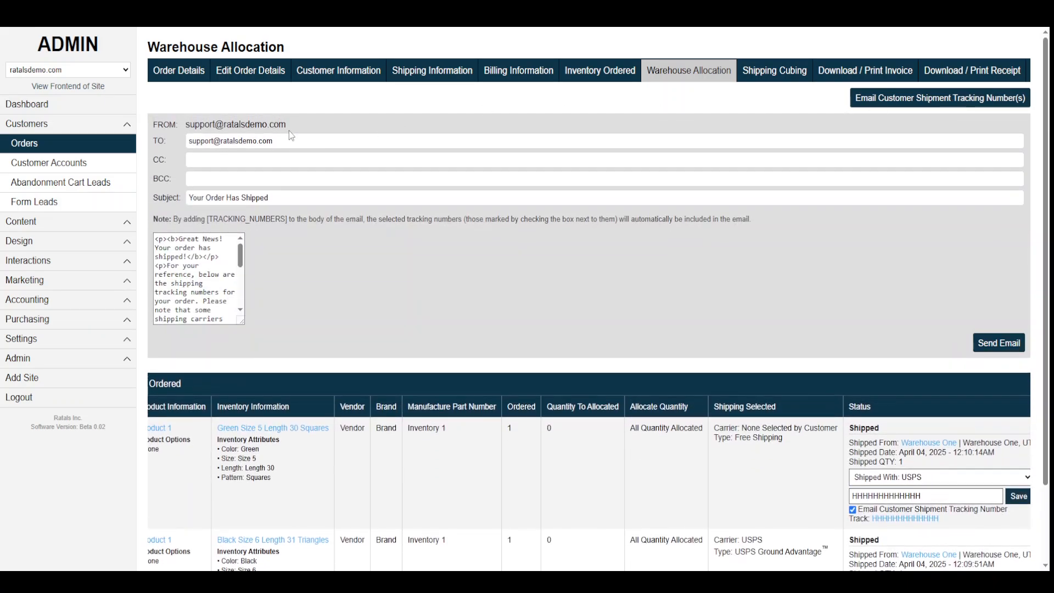
Review the email's sender, recipient and 'Your Order Has Shipped' message body.
{"action": "left_click_drag", "start_coordinate": [305, 125], "coordinate": [185, 125]}
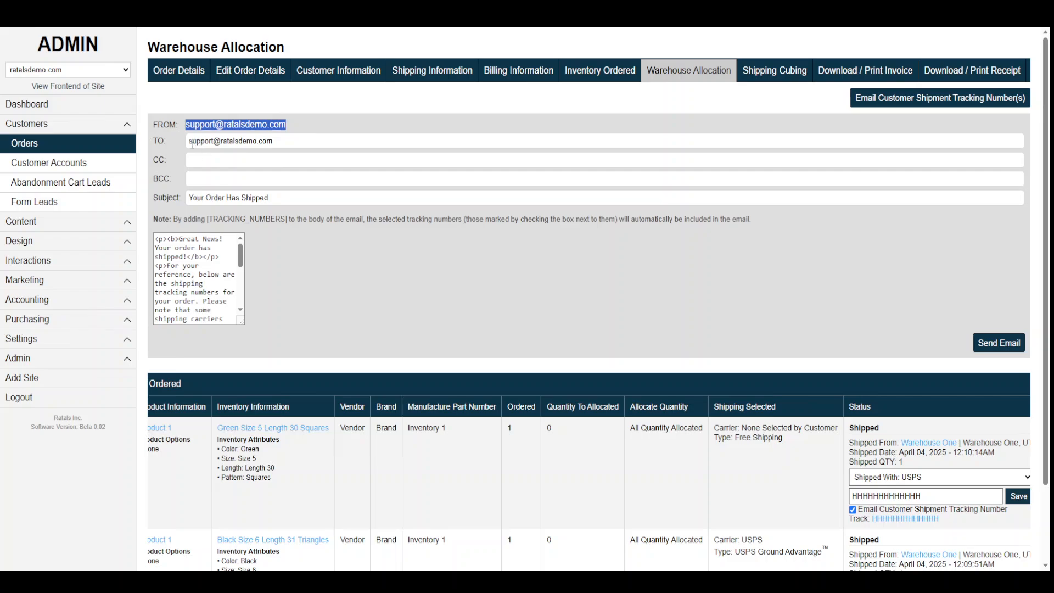
{"action": "left_click_drag", "start_coordinate": [295, 141], "coordinate": [187, 141]}
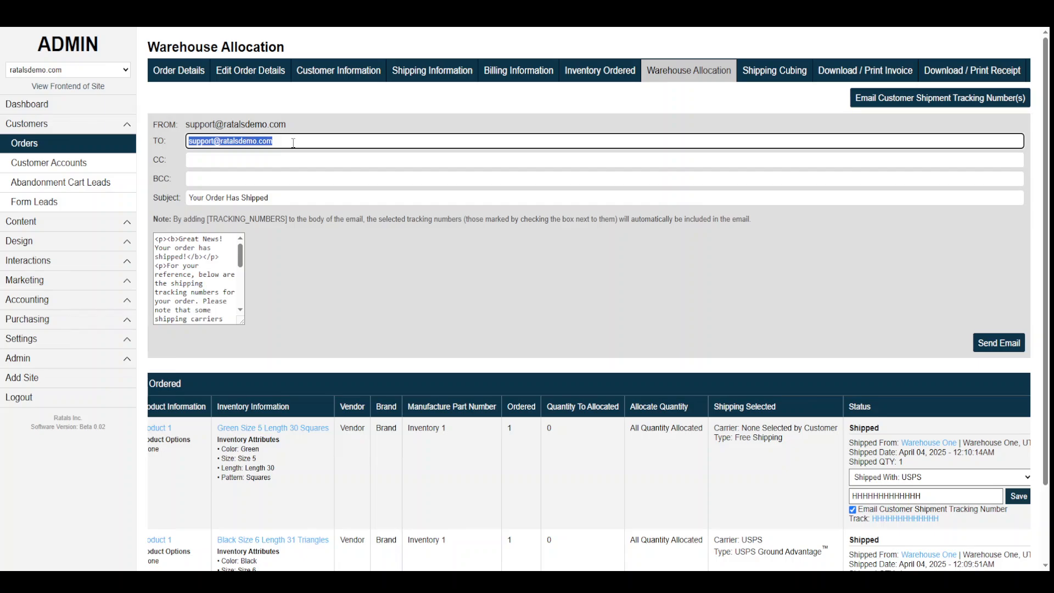
{"action": "left_click", "coordinate": [472, 307]}
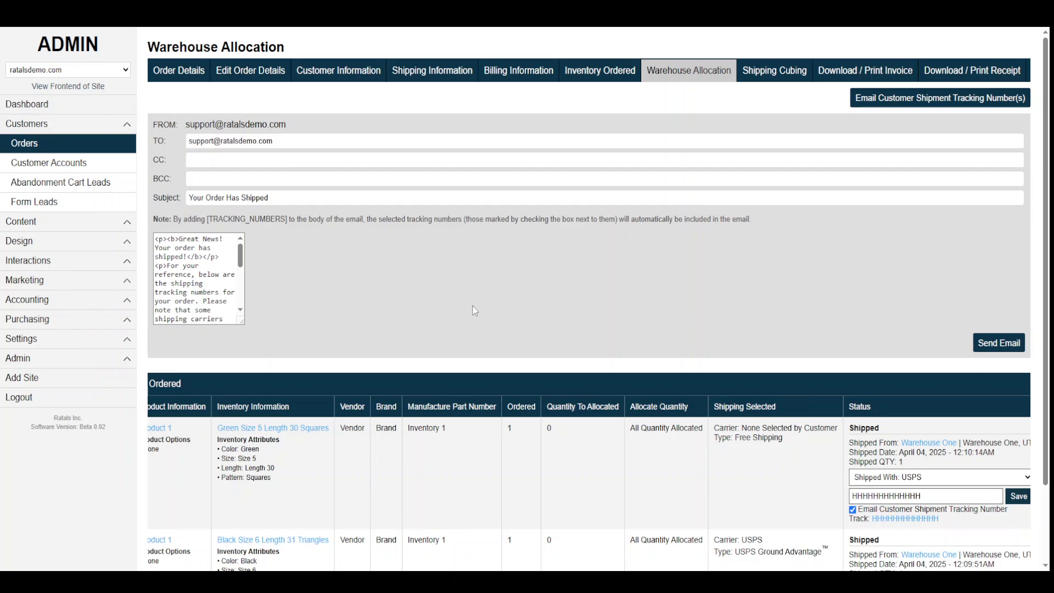
{"action": "left_click_drag", "start_coordinate": [244, 322], "coordinate": [1024, 326]}
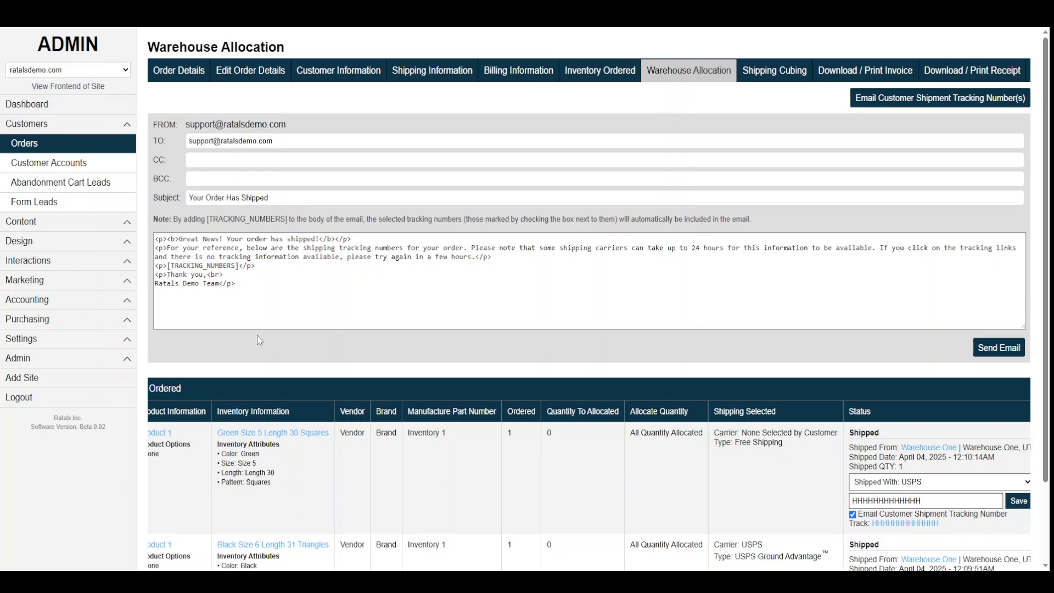
{"action": "scroll", "coordinate": [330, 313], "scroll_direction": "down", "scroll_amount": 2}
{"action": "scroll", "coordinate": [909, 425], "scroll_direction": "up", "scroll_amount": 1}
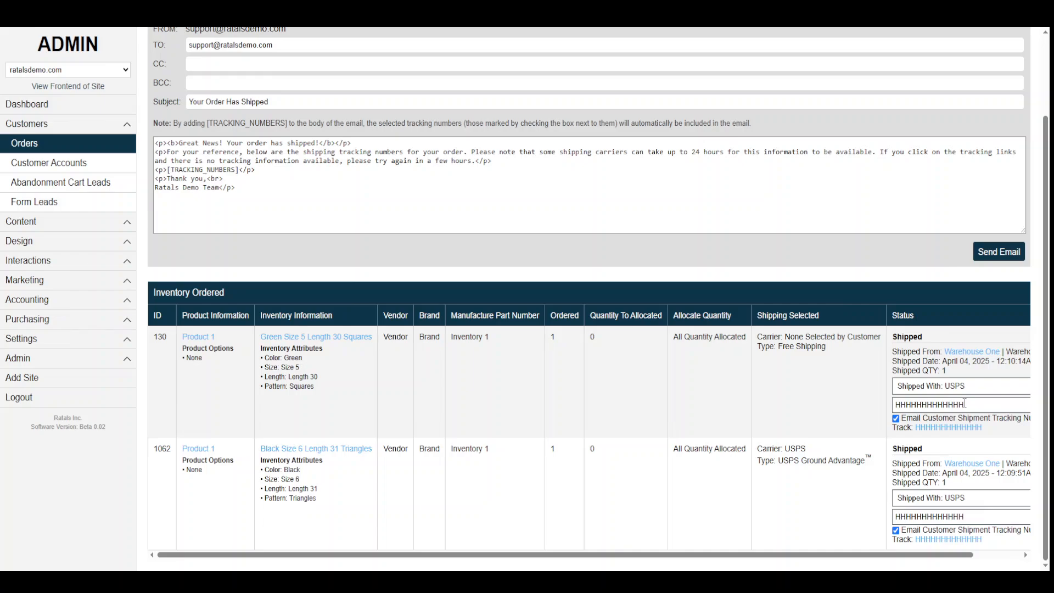
{"action": "scroll", "coordinate": [467, 370], "scroll_direction": "up", "scroll_amount": 2}
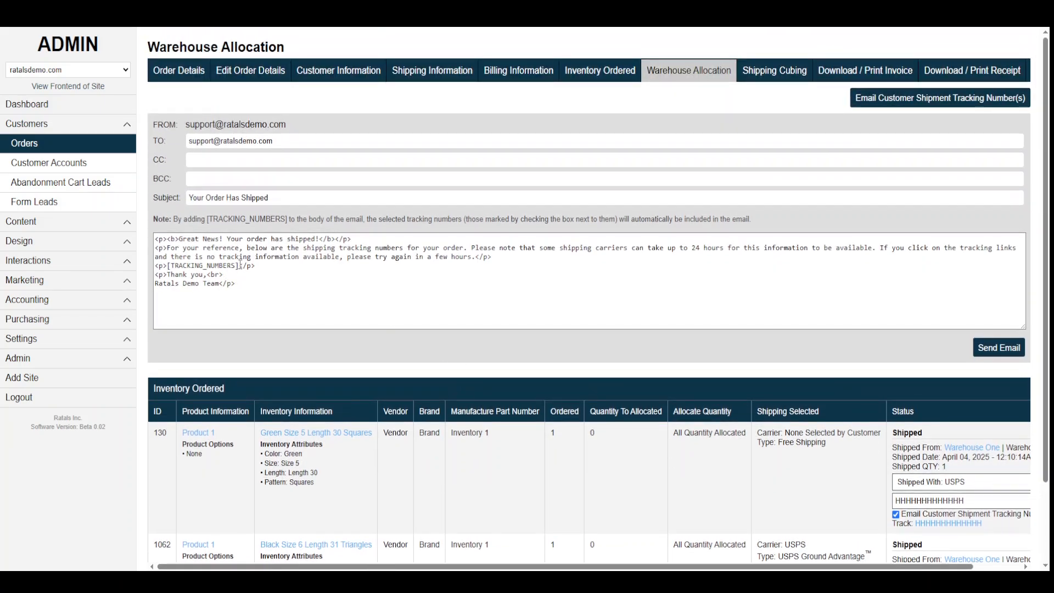
Confirm the body's [TRACKING_NUMBERS] placeholder covers the items, then send the email.
{"action": "left_click_drag", "start_coordinate": [240, 264], "coordinate": [168, 265]}
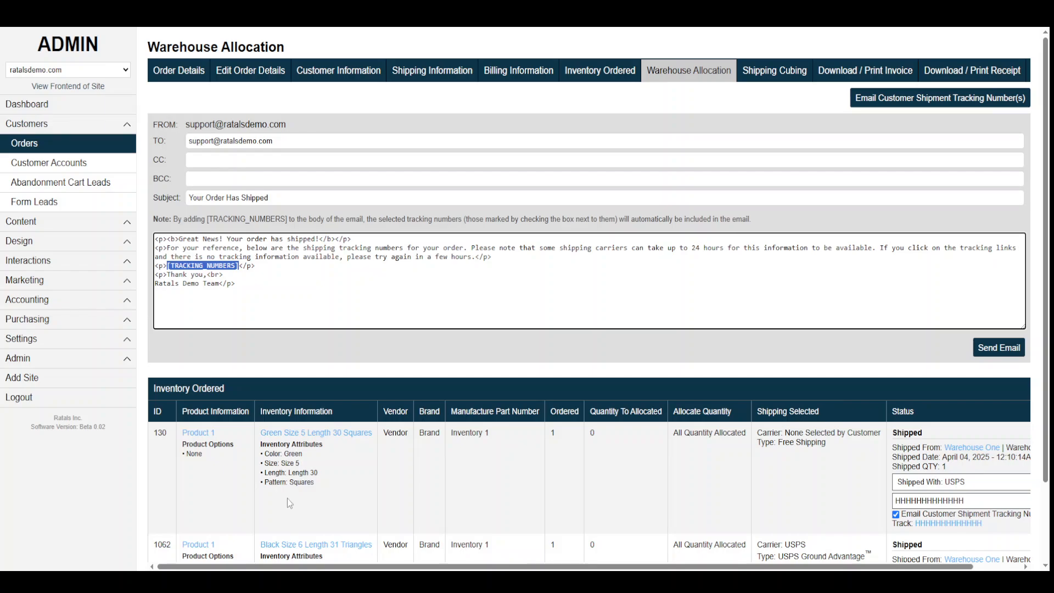
{"action": "scroll", "coordinate": [604, 456], "scroll_direction": "down", "scroll_amount": 2}
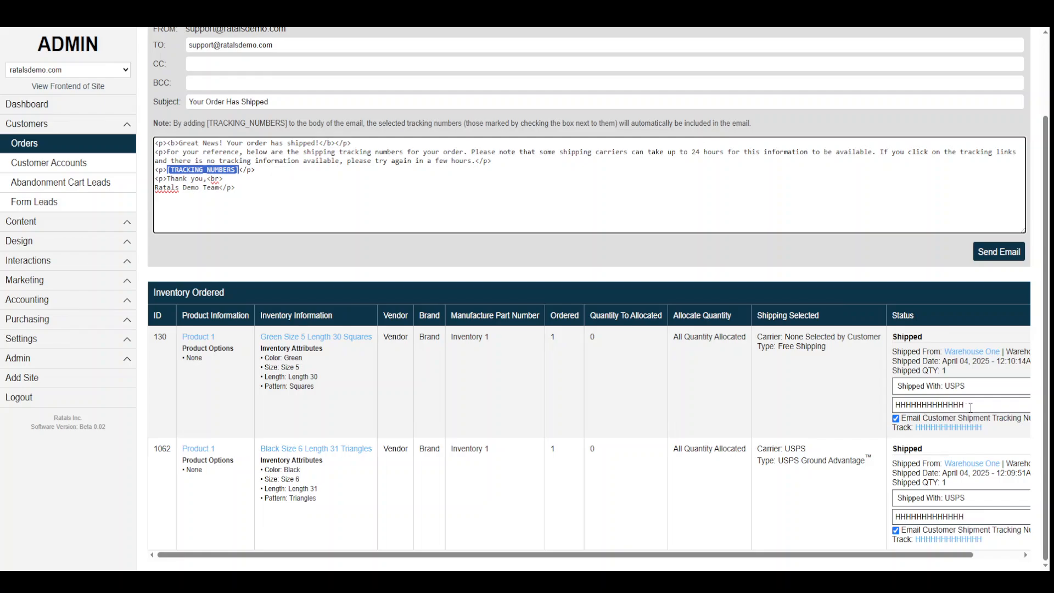
{"action": "left_click_drag", "start_coordinate": [971, 407], "coordinate": [885, 412]}
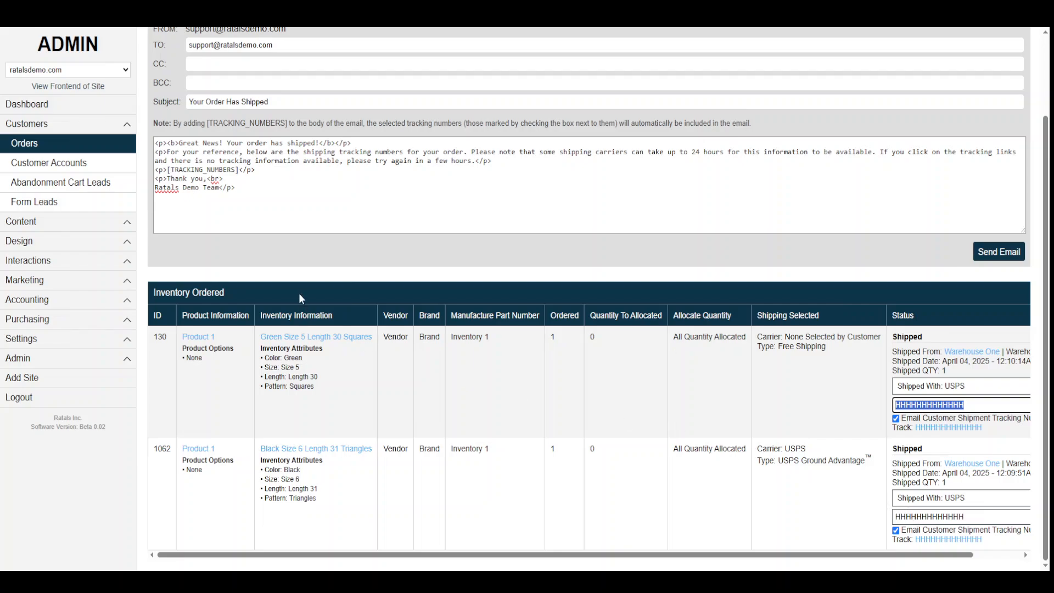
{"action": "scroll", "coordinate": [299, 293], "scroll_direction": "up", "scroll_amount": 2}
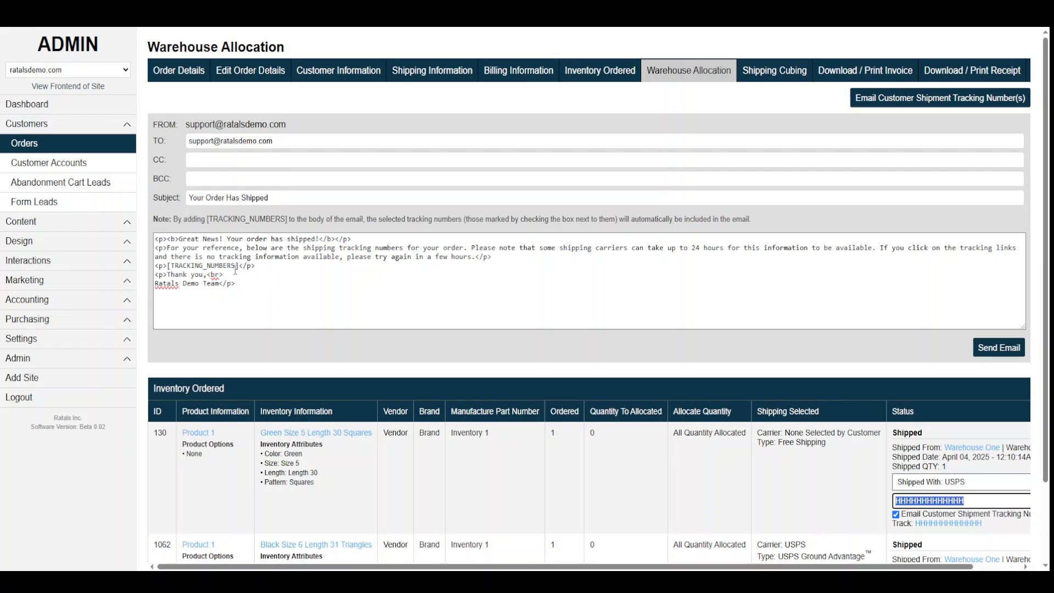
{"action": "left_click_drag", "start_coordinate": [239, 265], "coordinate": [168, 265]}
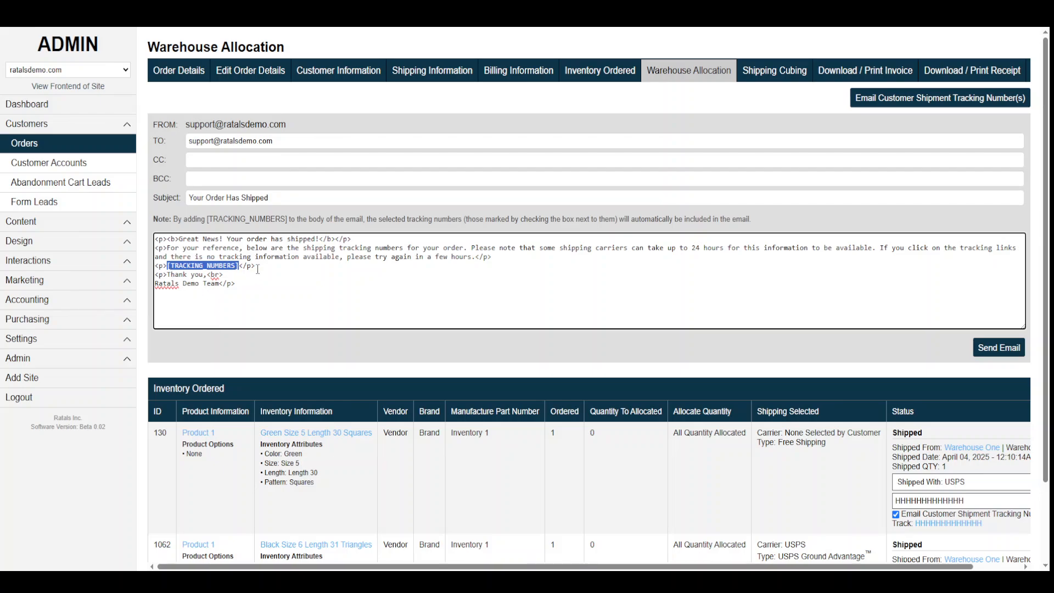
{"action": "left_click_drag", "start_coordinate": [258, 269], "coordinate": [155, 267]}
{"action": "left_click_drag", "start_coordinate": [289, 218], "coordinate": [207, 219]}
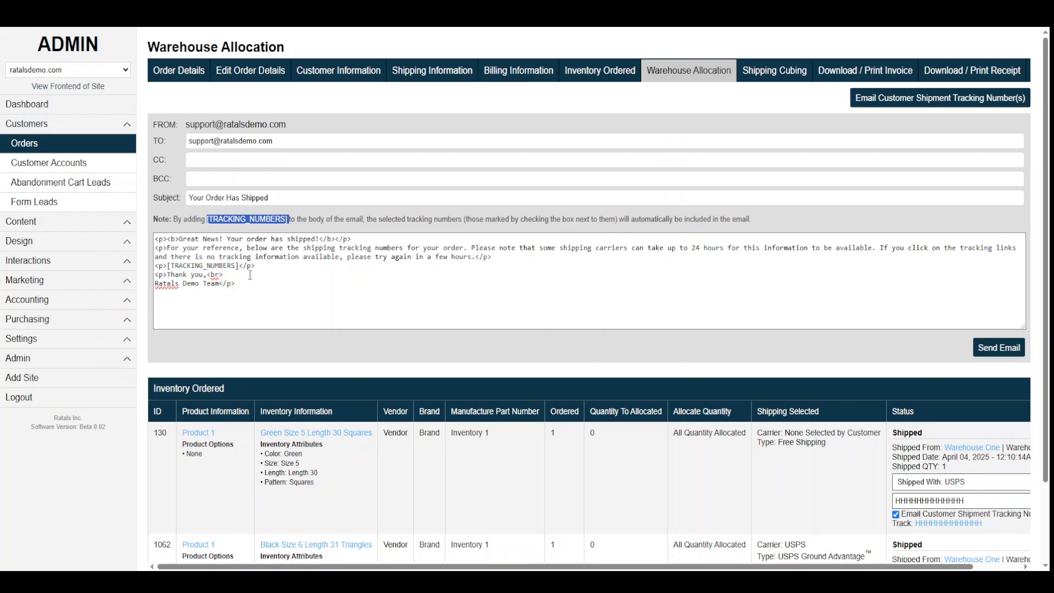
{"action": "left_click_drag", "start_coordinate": [271, 265], "coordinate": [146, 267]}
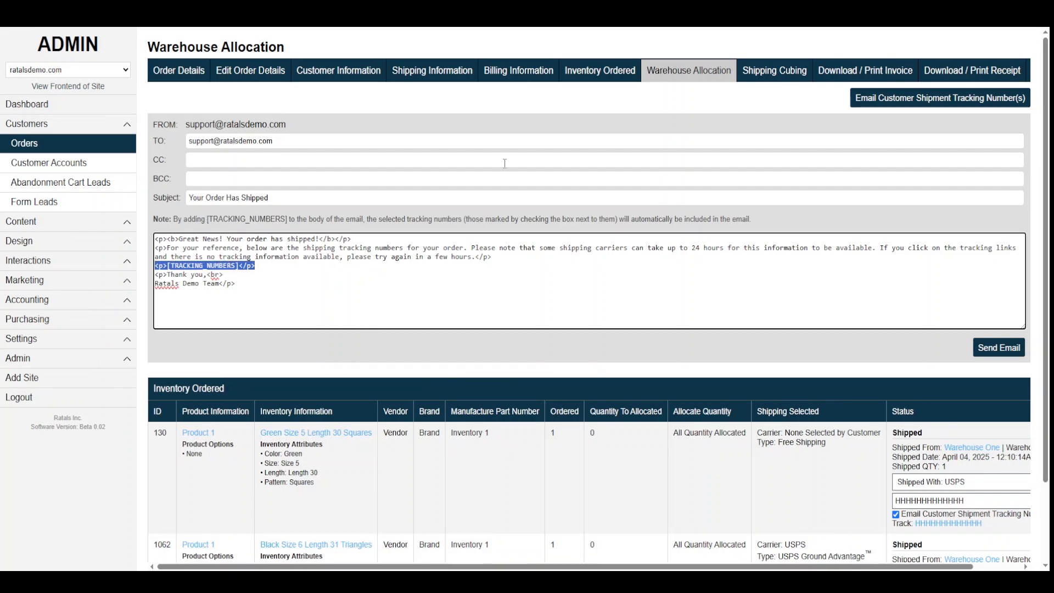
{"action": "left_click", "coordinate": [998, 348]}
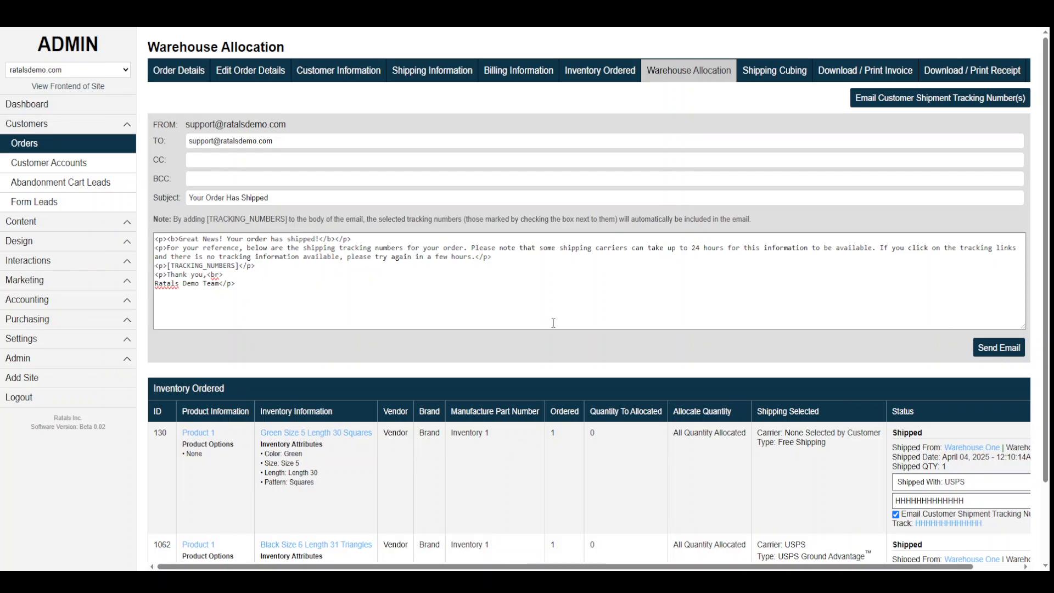
{"action": "left_click_drag", "start_coordinate": [665, 122], "coordinate": [537, 121]}
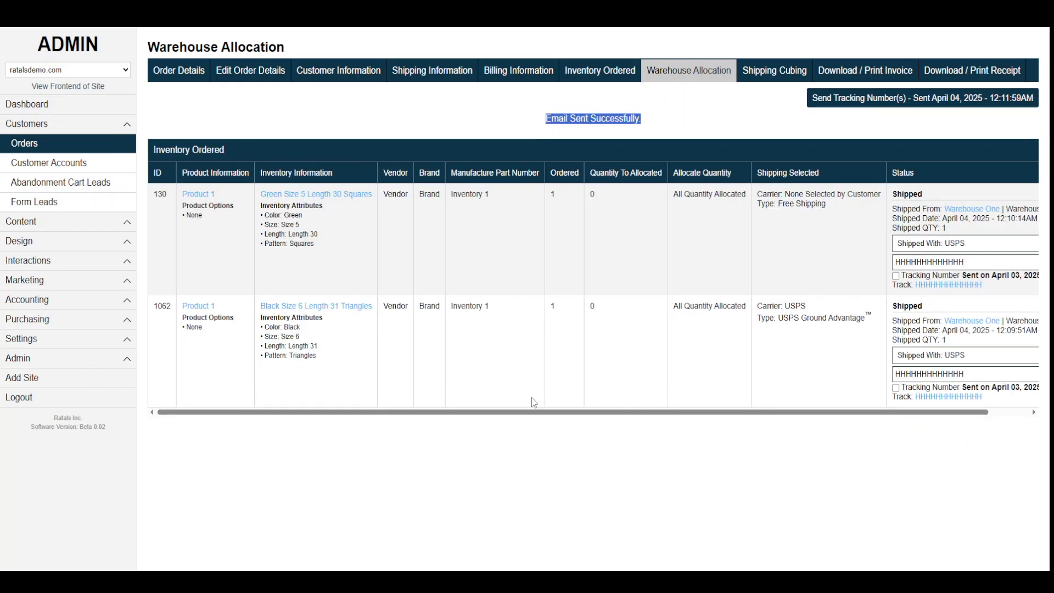